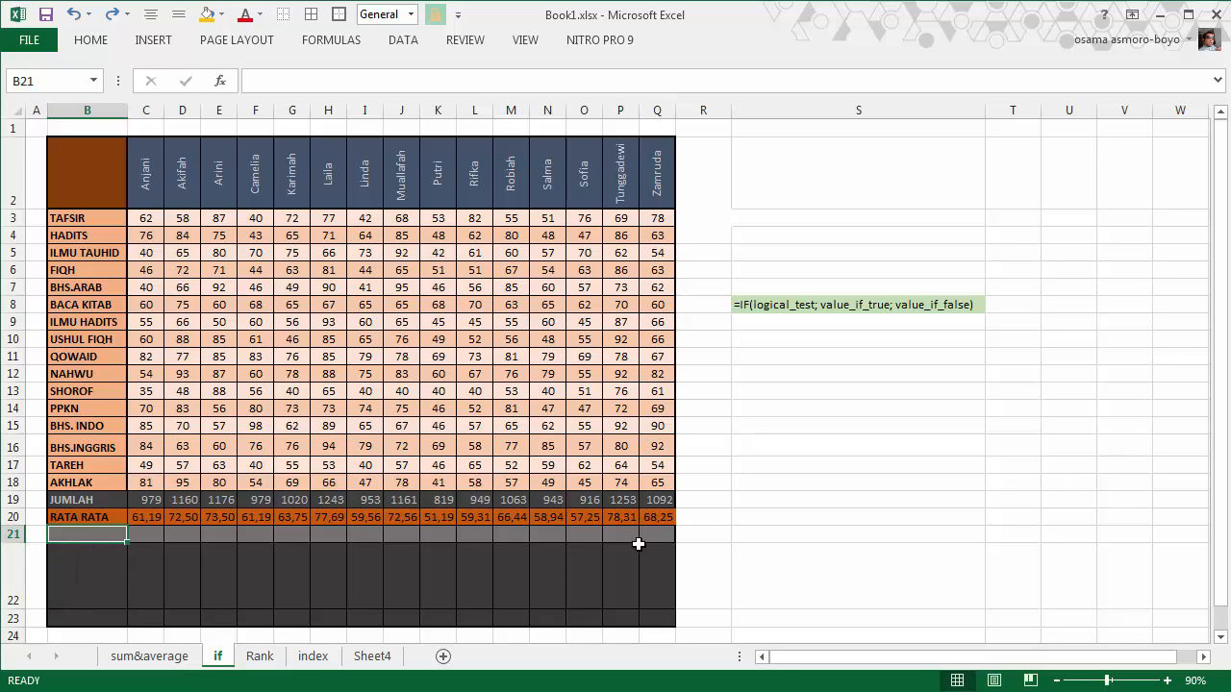
Hide row 21, directly below the RATA RATA row
left_click(12, 535)
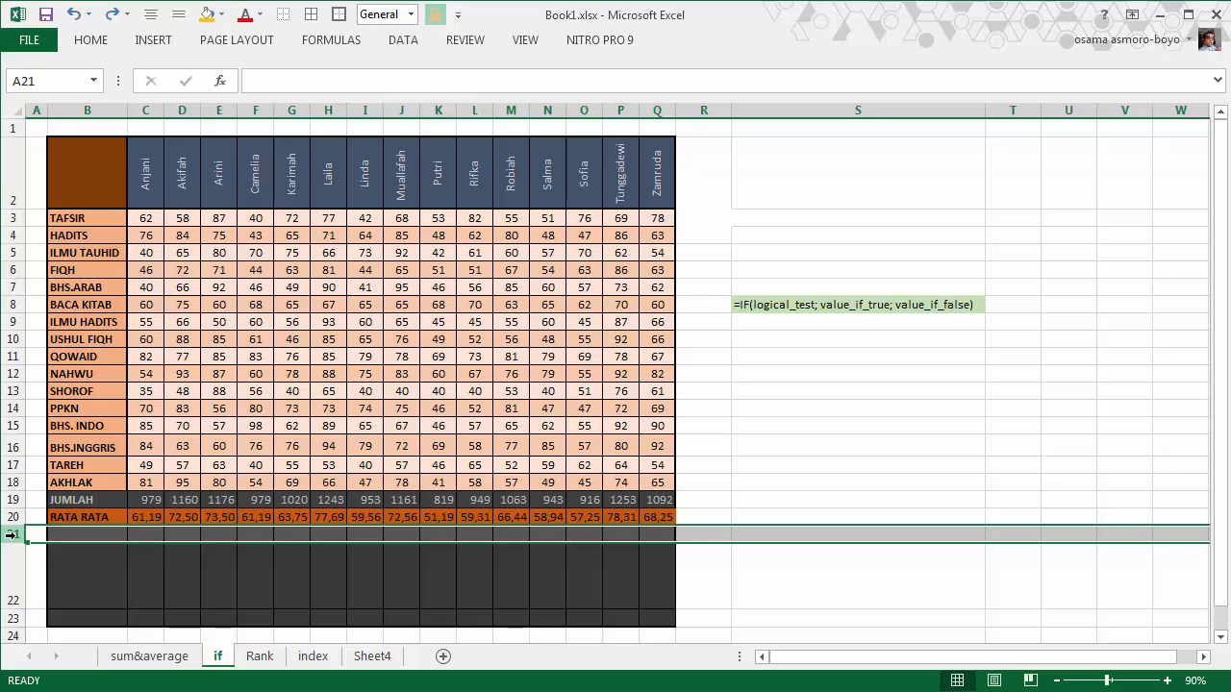
right_click(15, 537)
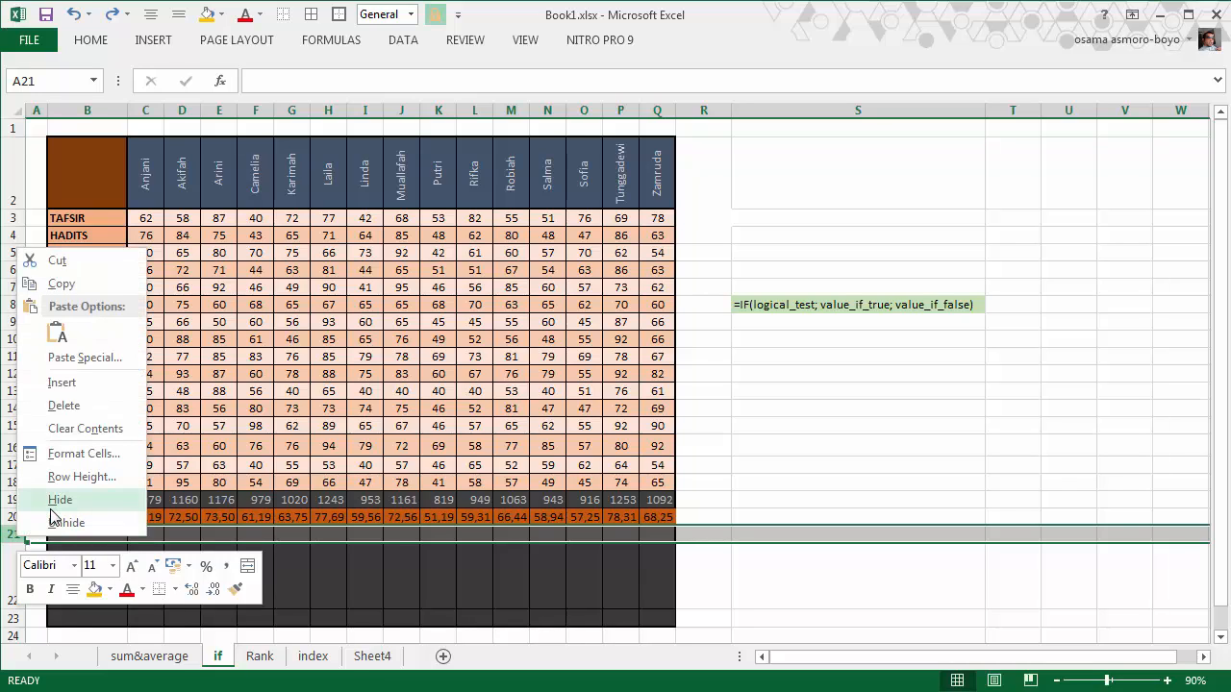
left_click(52, 508)
Examine the IF syntax note in S8, the empty result cells in row 22 and the RATA RATA averages in row 20
left_click(217, 574)
left_click_drag(151, 568, 388, 550)
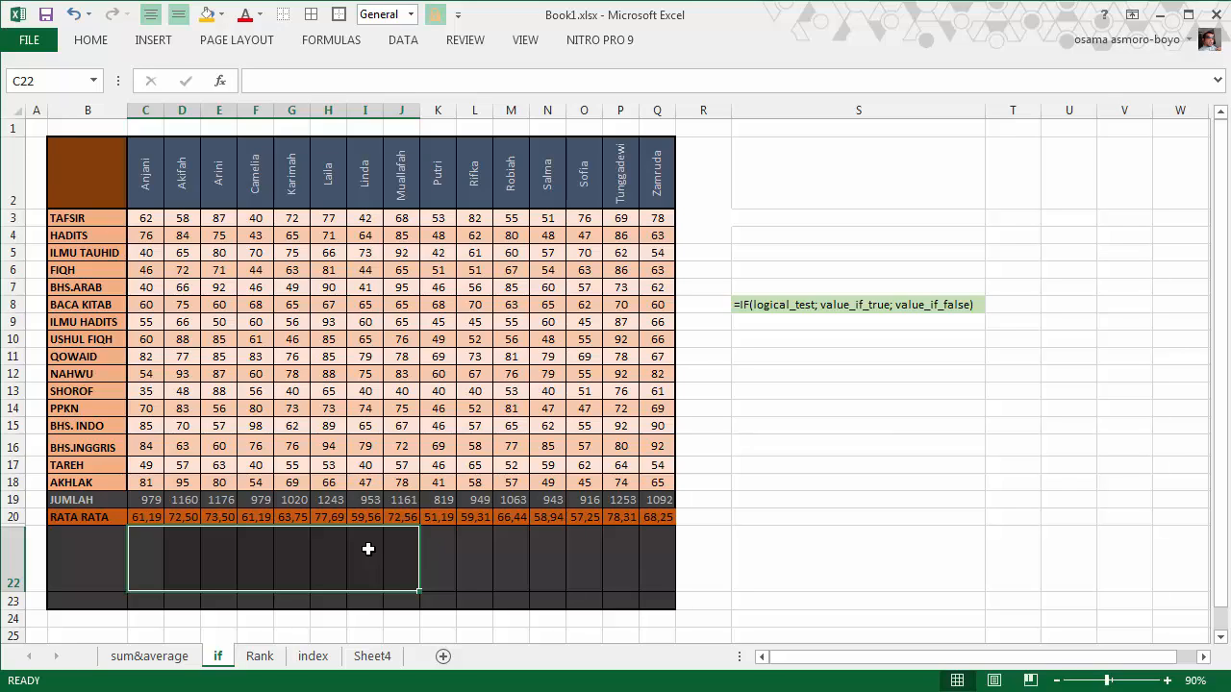
left_click(153, 565)
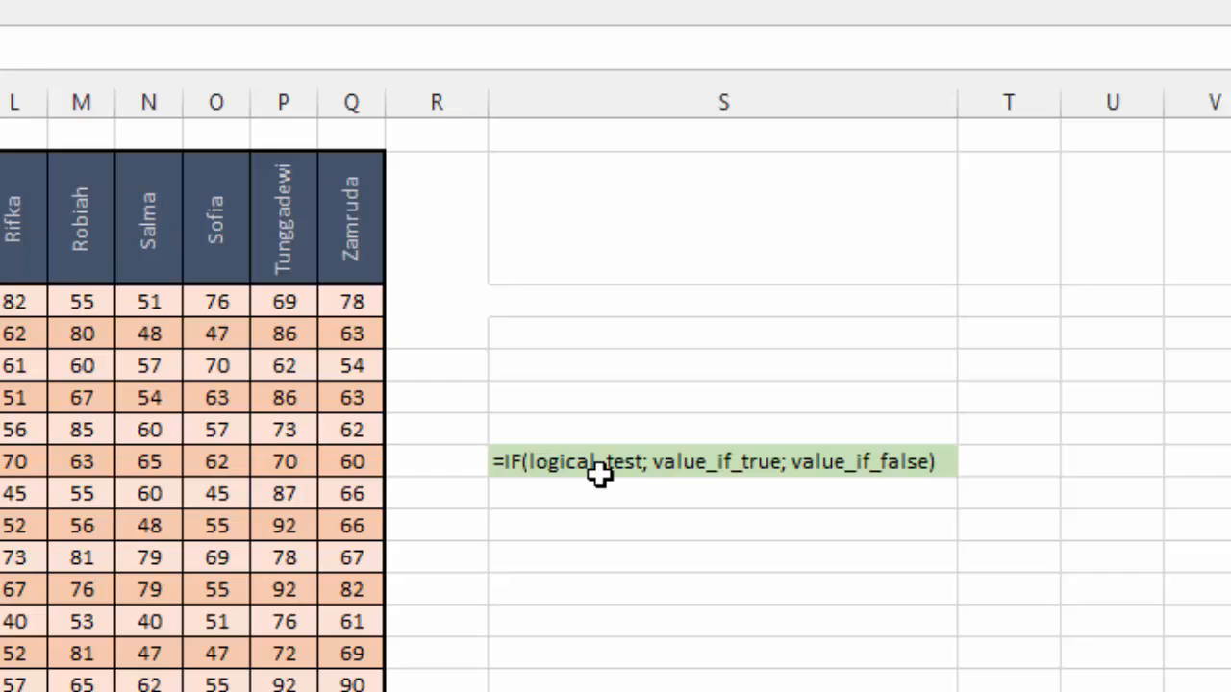
left_click(792, 308)
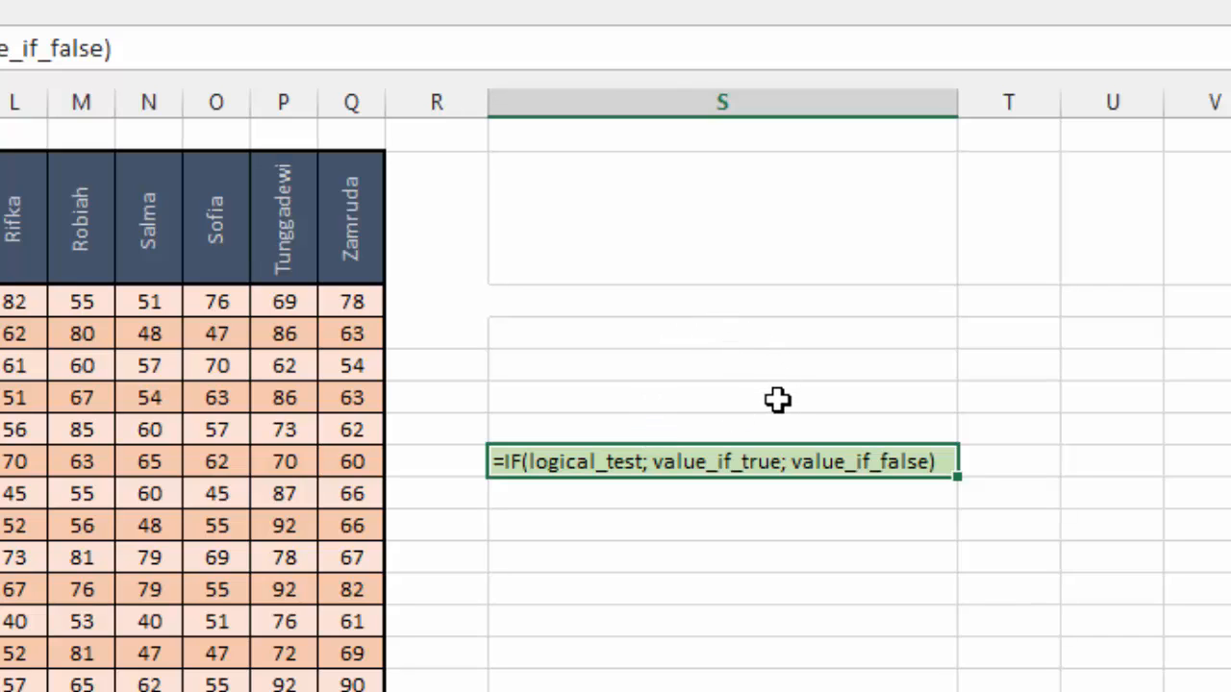
left_click(578, 404)
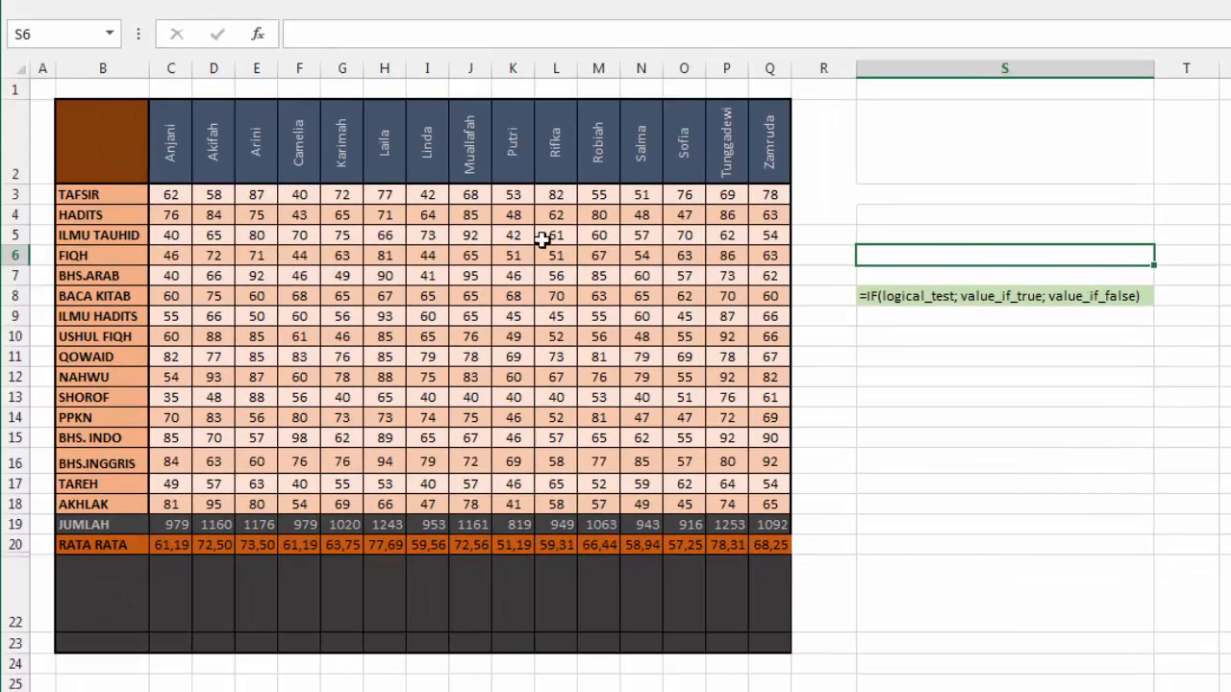
left_click(167, 575)
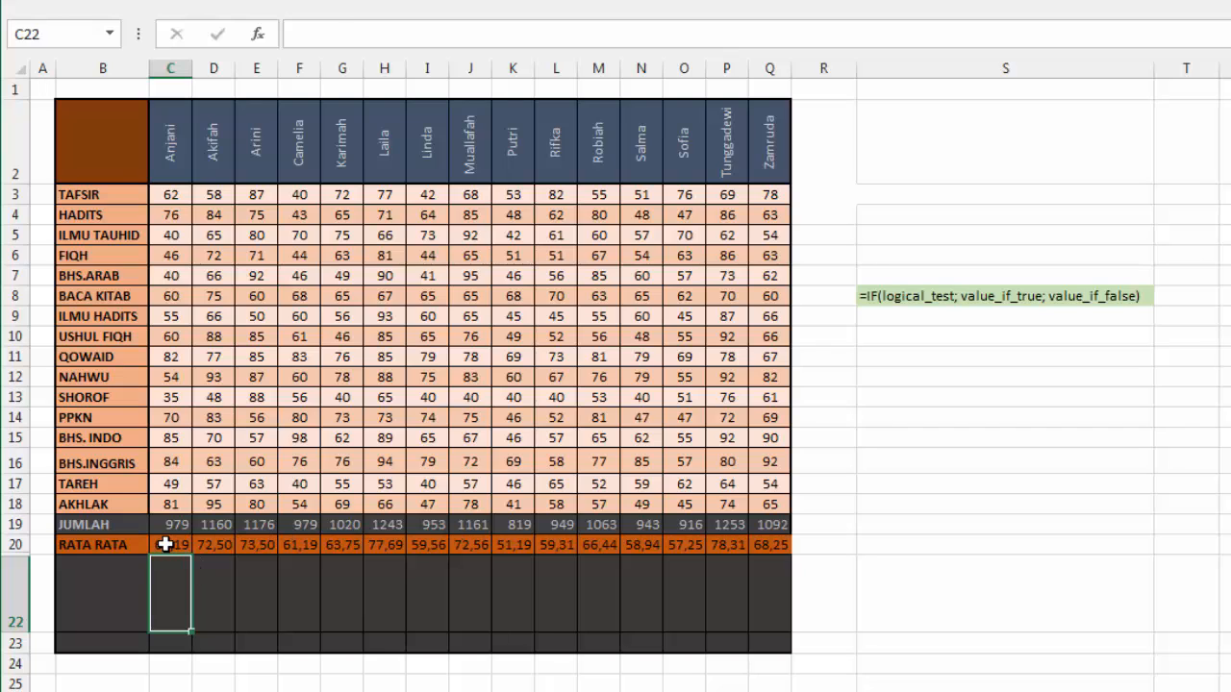
left_click(165, 544)
left_click_drag(335, 549, 410, 558)
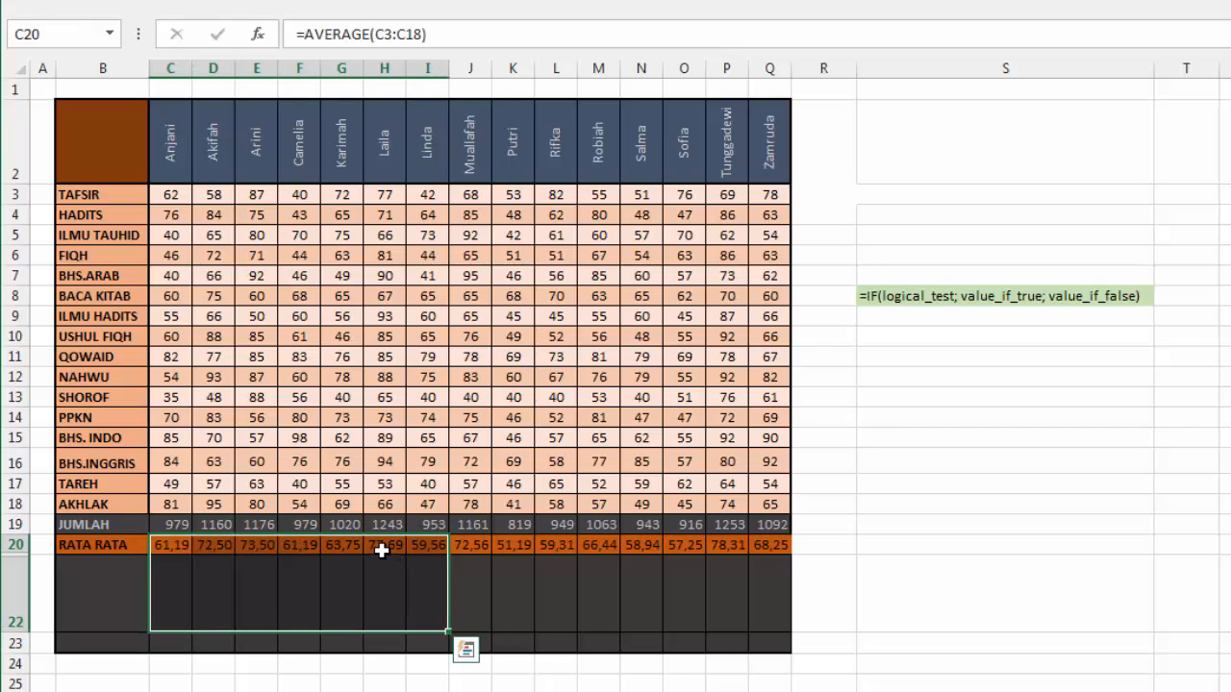
left_click(381, 551)
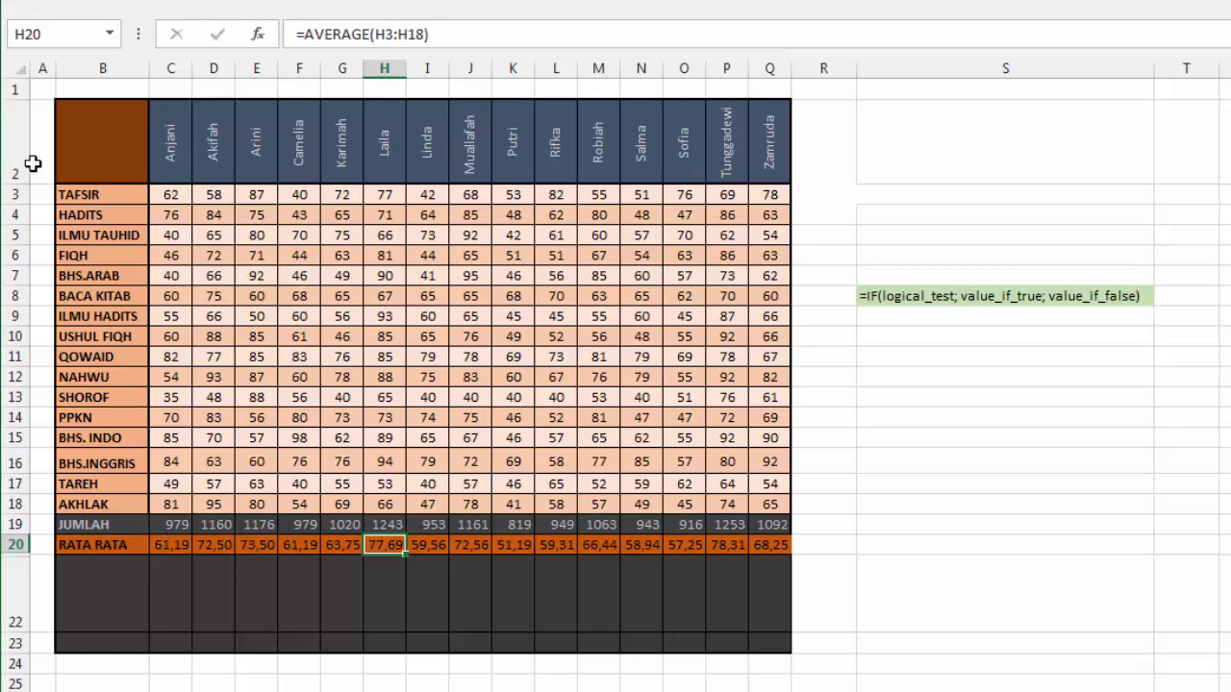
Hide the subject rows 4 through 15, from HADITS to BHS. INDO
left_click_drag(12, 214, 13, 437)
right_click(23, 357)
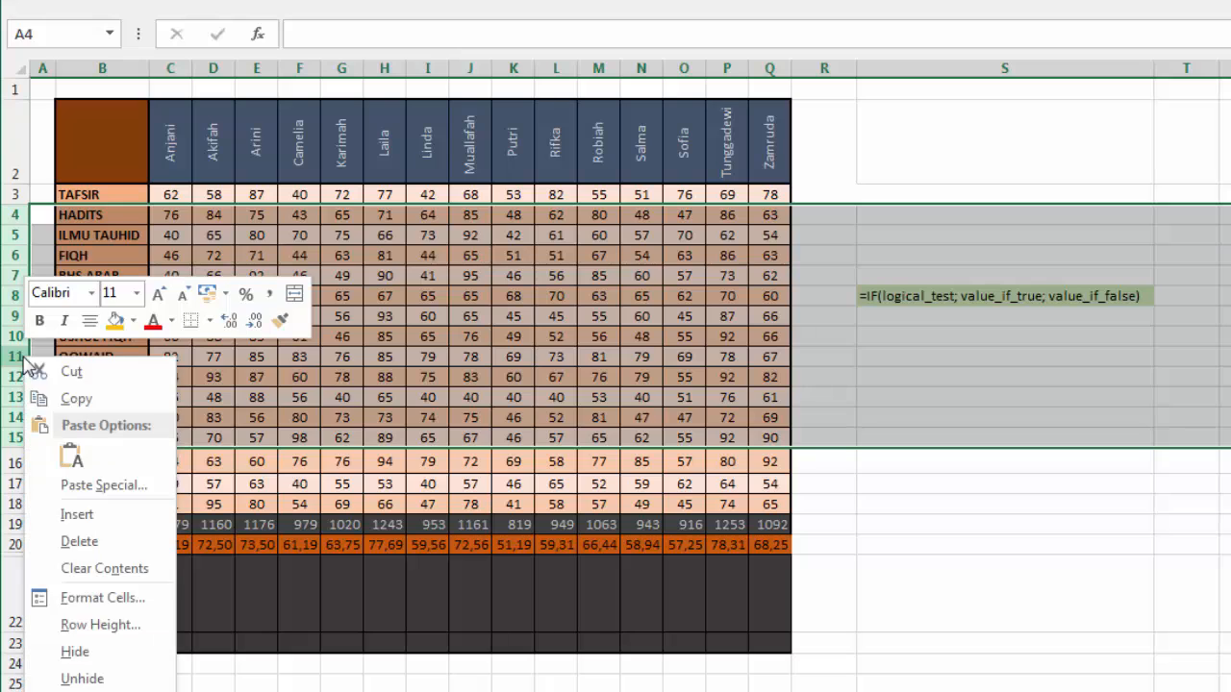
left_click(101, 652)
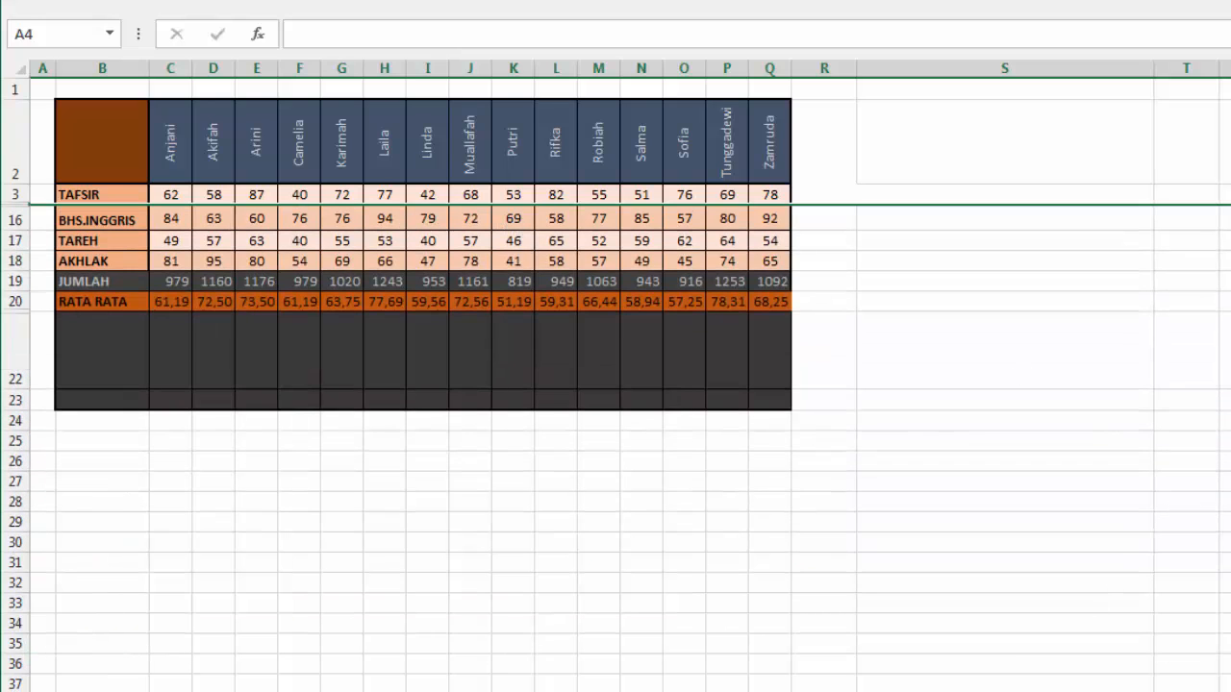
Examine the RATA RATA averages in C20:Q20 and the individual student columns I, K, L and N
left_click(1125, 690)
left_click_drag(1125, 690, 1133, 691)
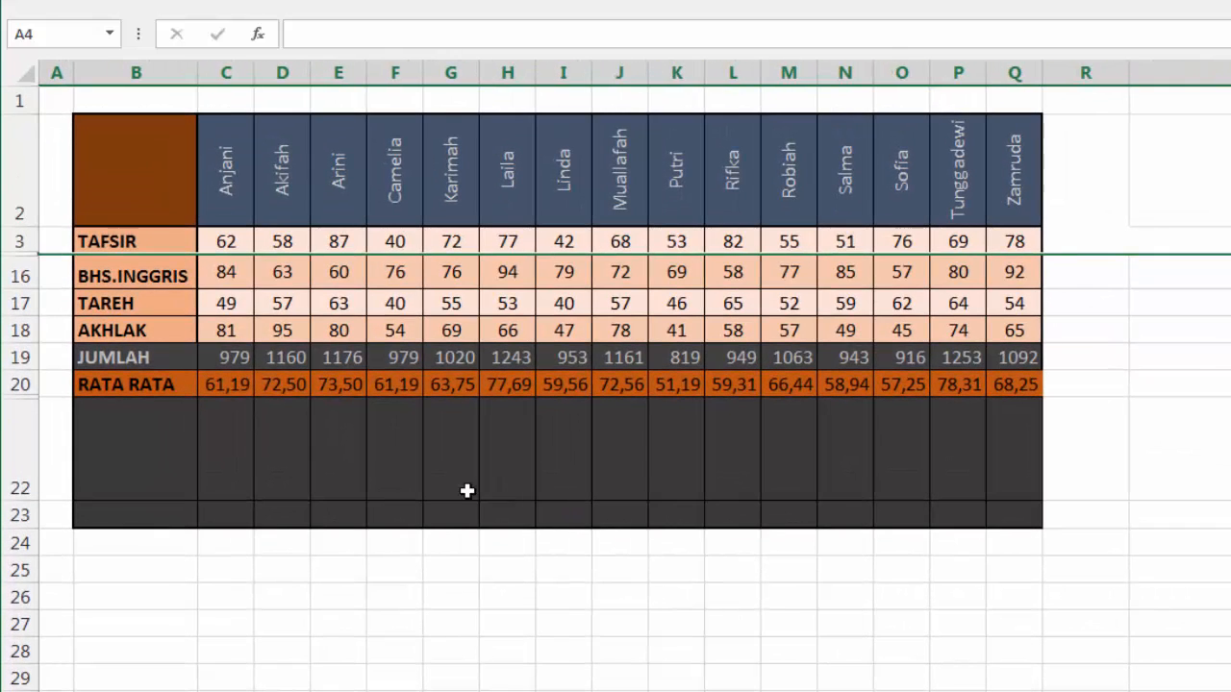
left_click_drag(235, 385, 1021, 399)
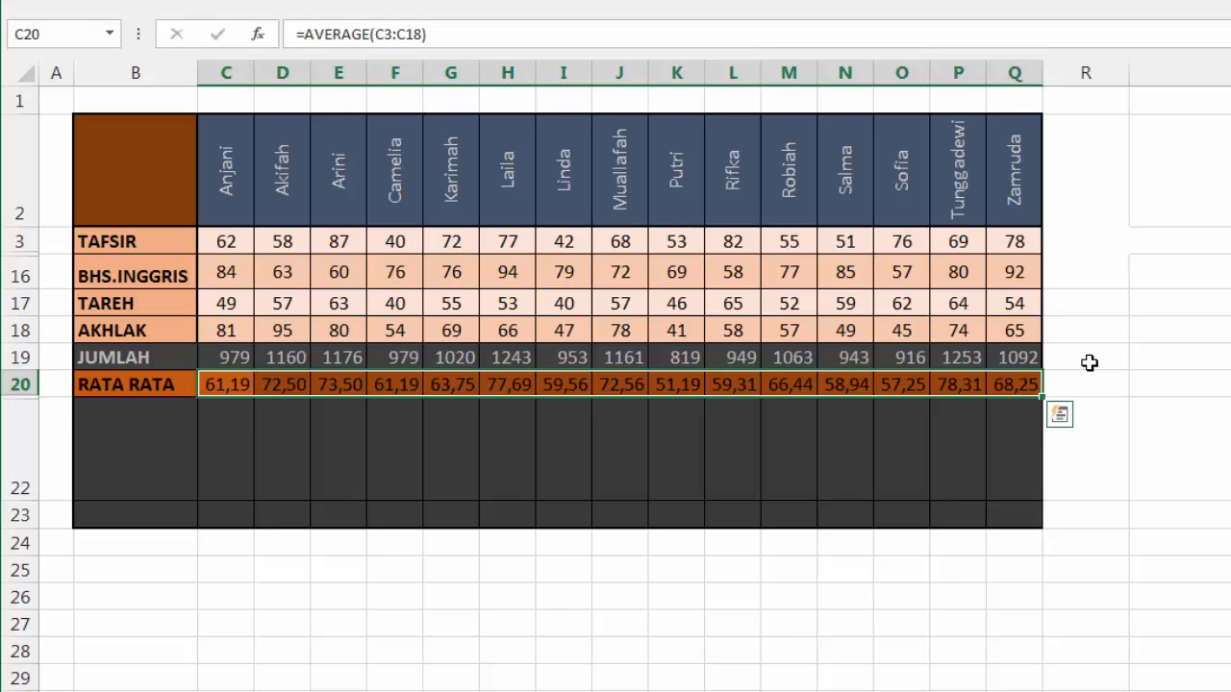
left_click(1087, 360)
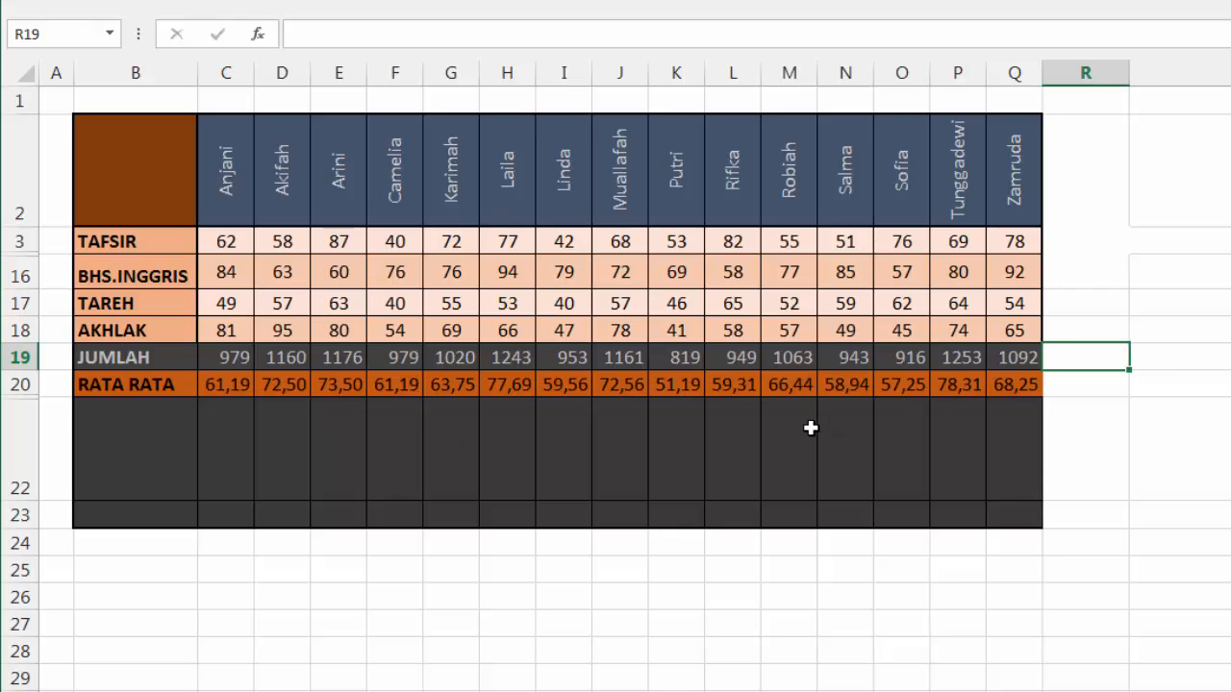
left_click(569, 65)
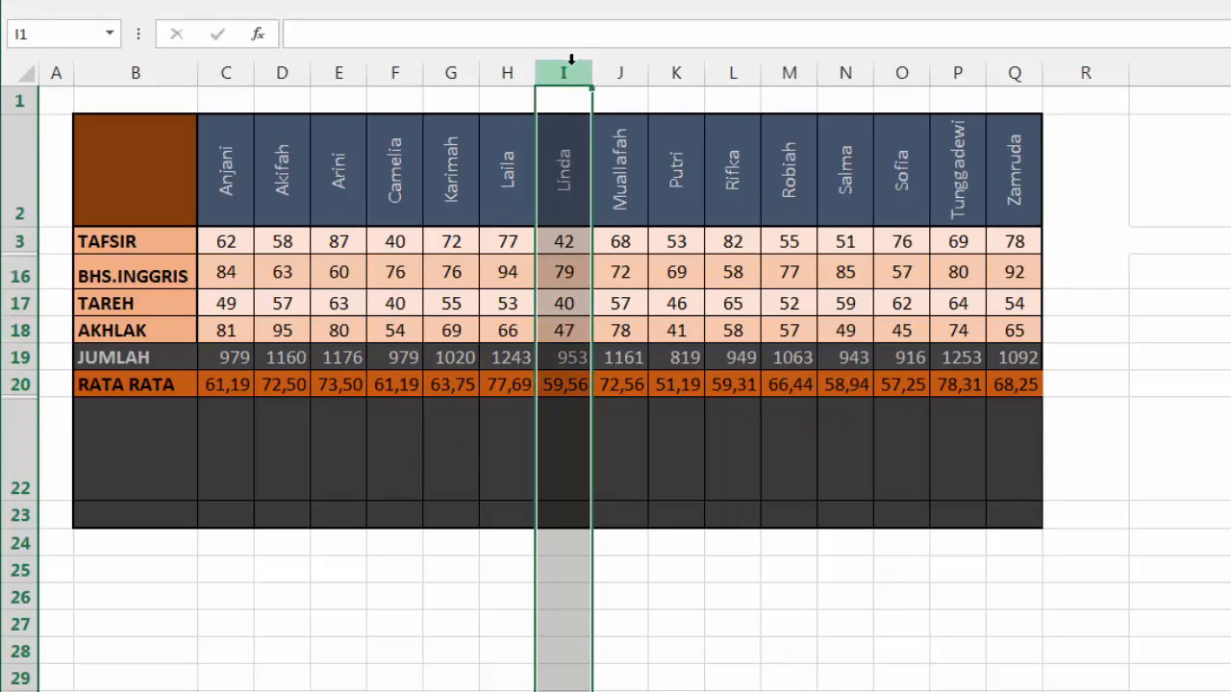
left_click(679, 74)
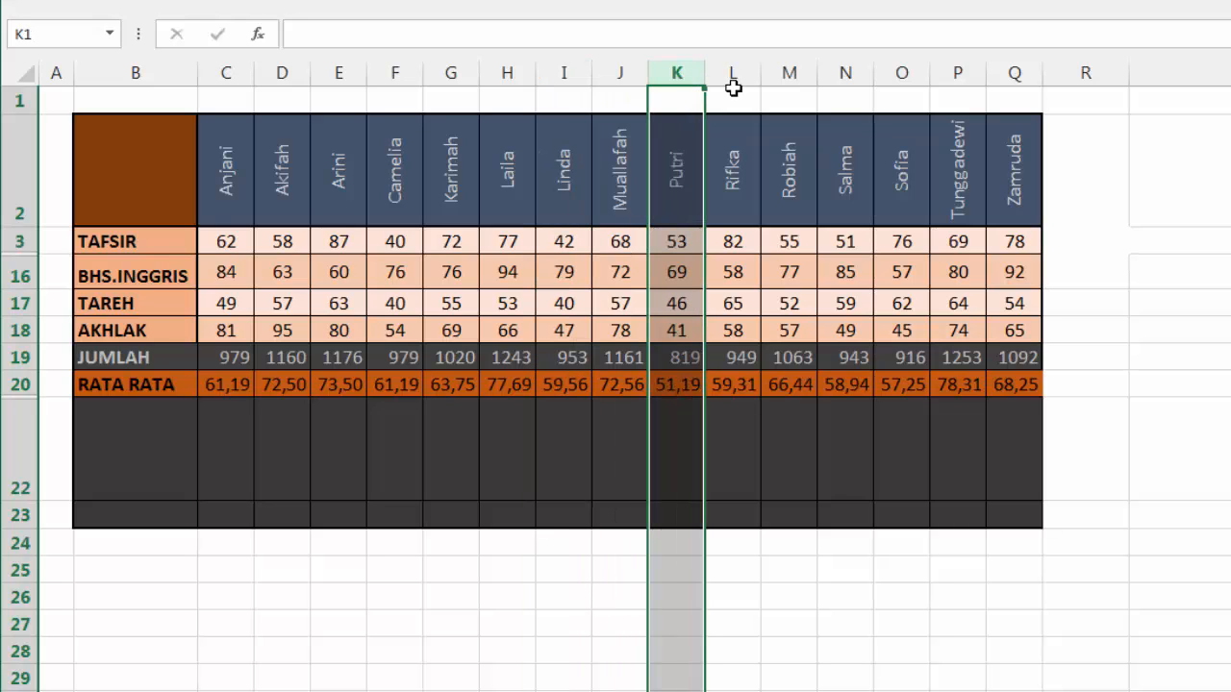
left_click(748, 91)
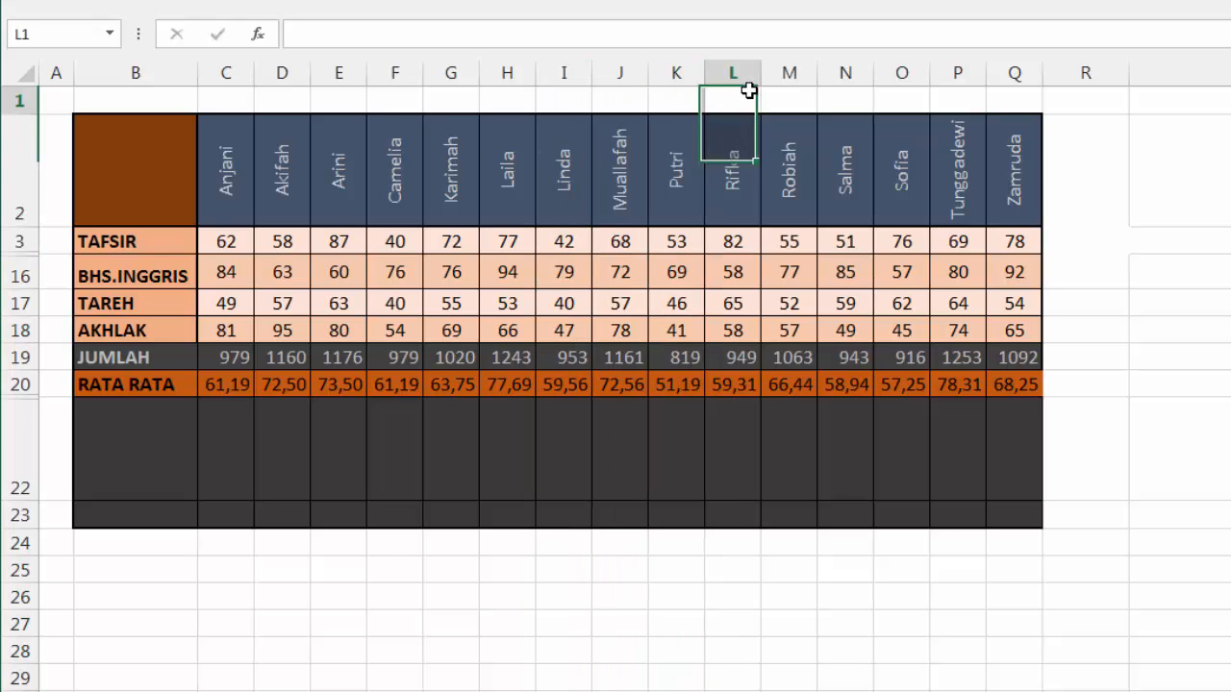
left_click(859, 106)
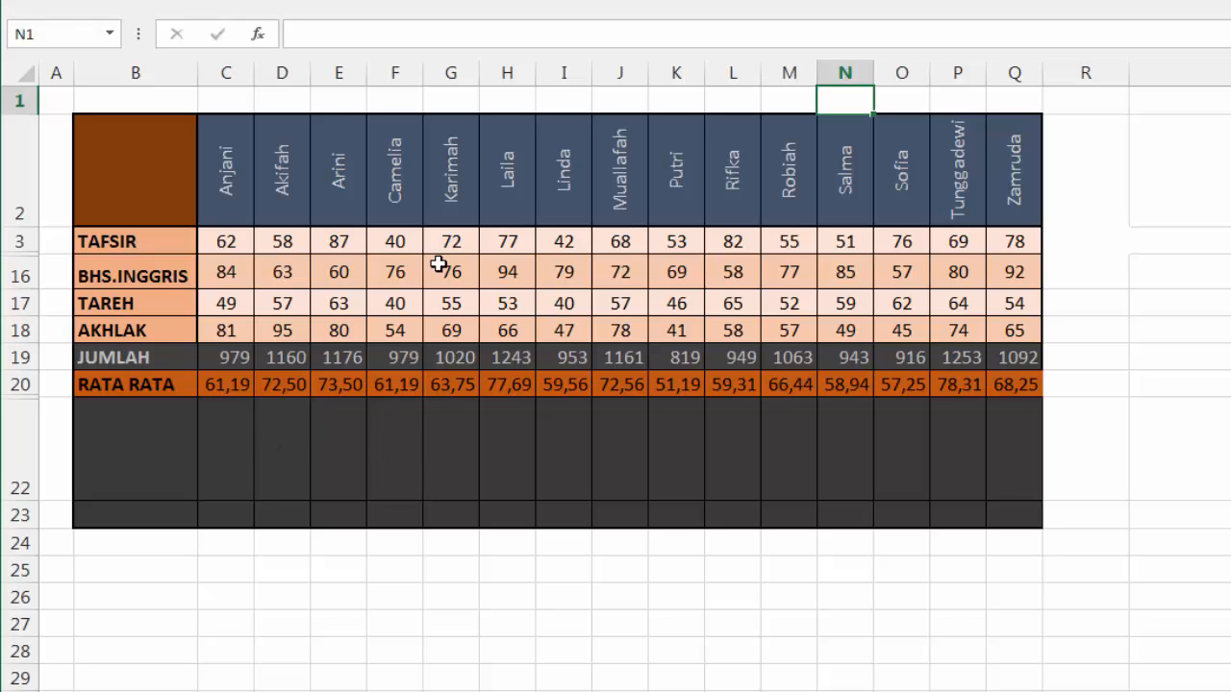
Start an IF formula in C22 with the logical test C20<60, ending the argument with a semicolon
left_click(209, 456)
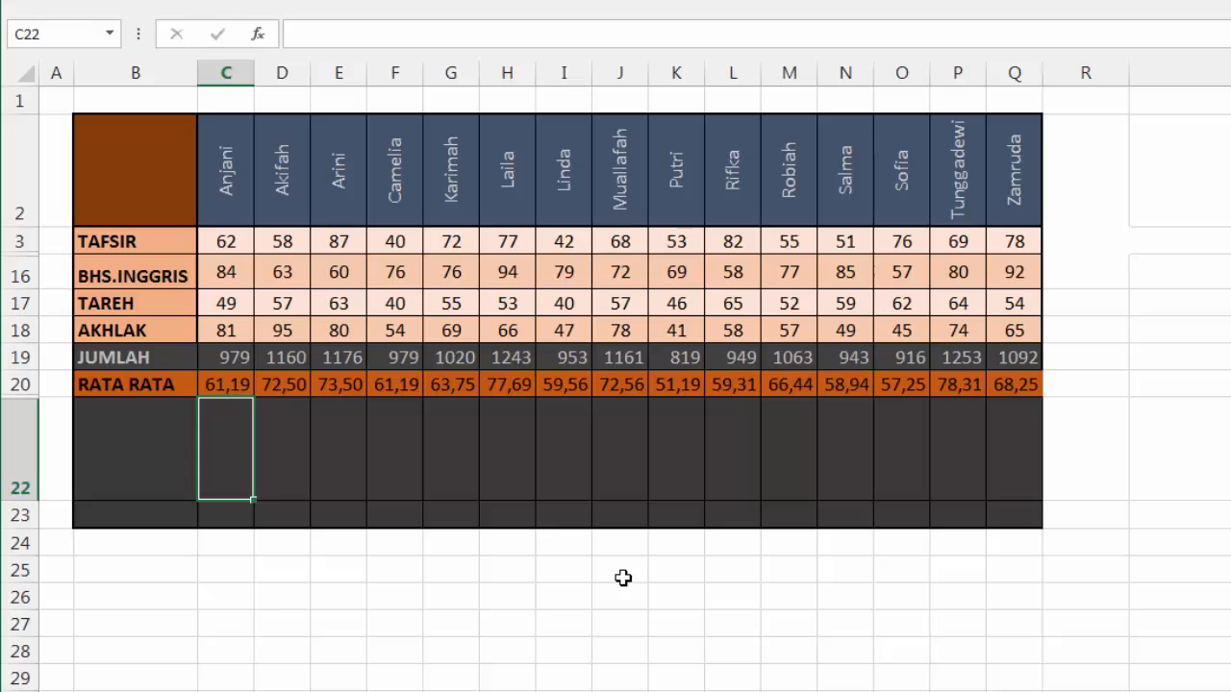
type("=if")
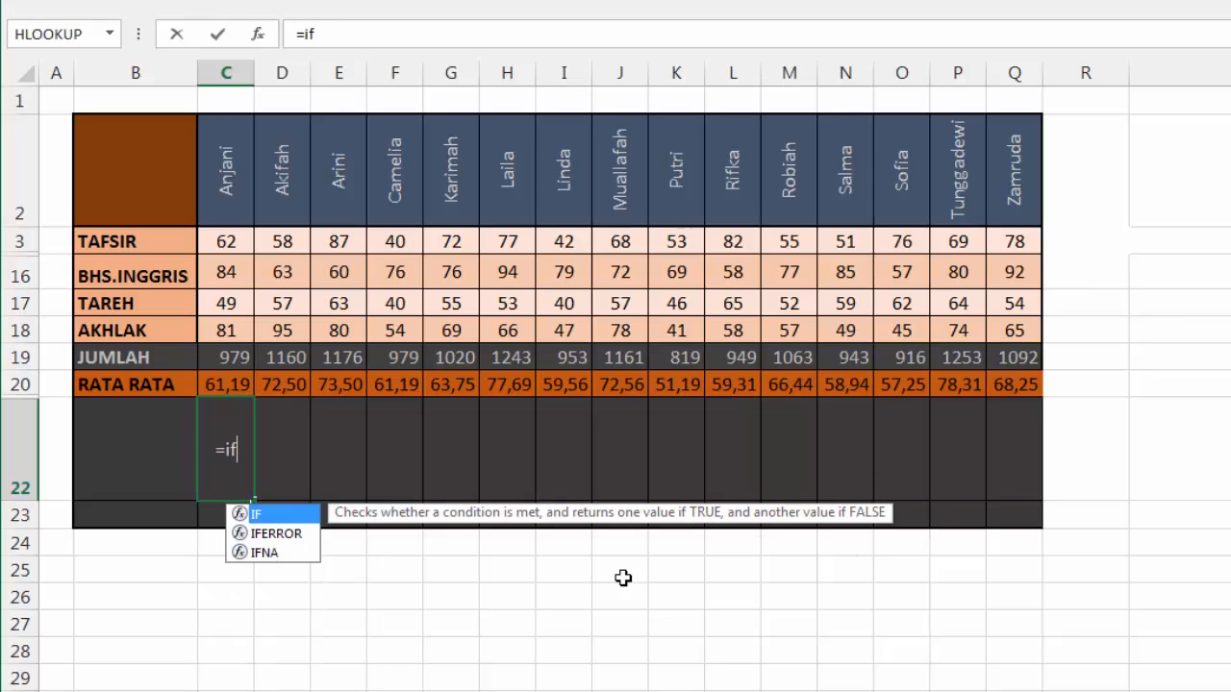
key("Tab")
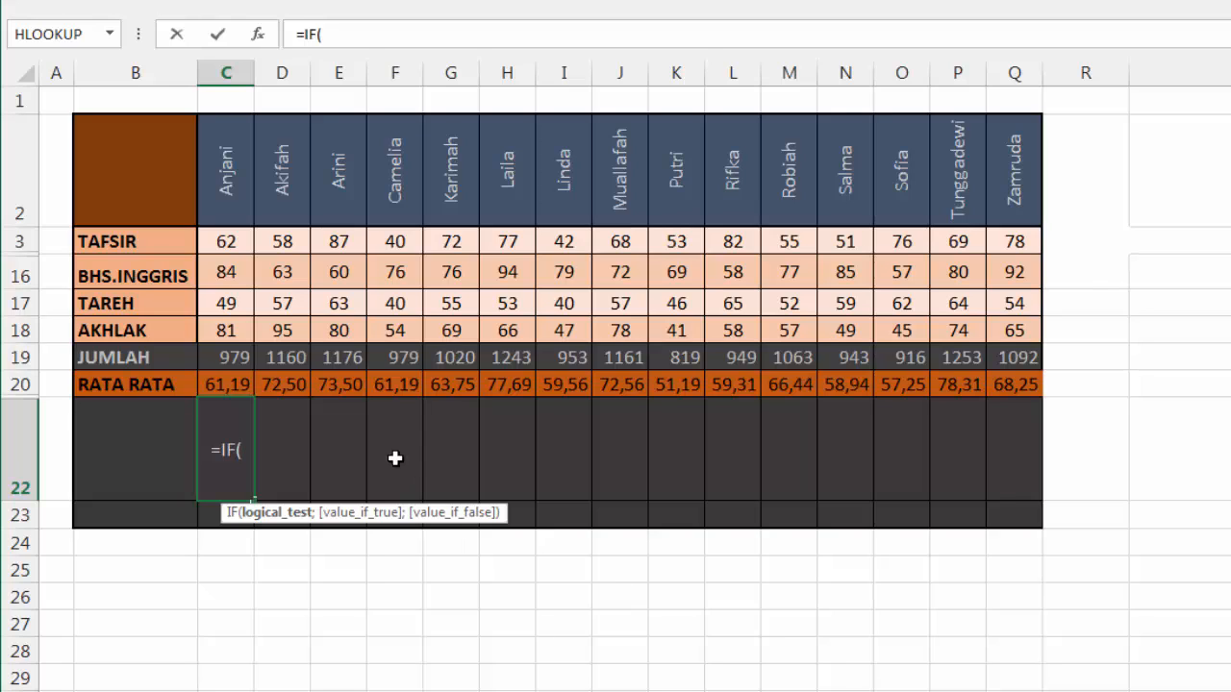
left_click(239, 385)
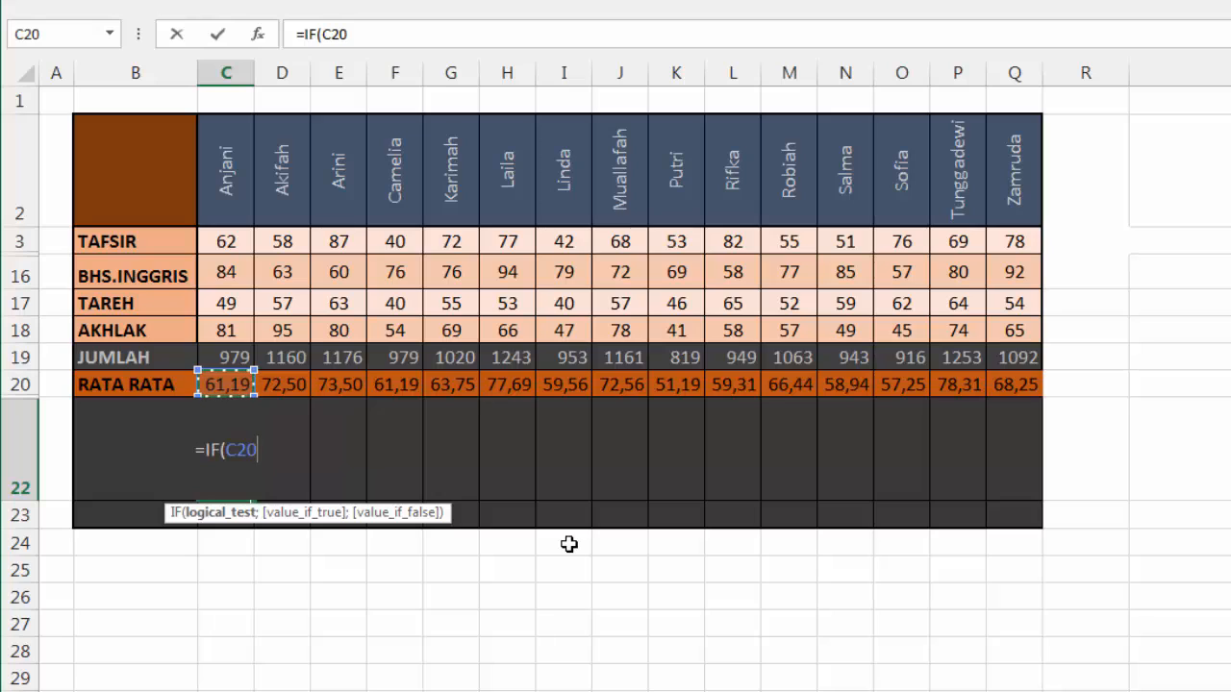
type("<")
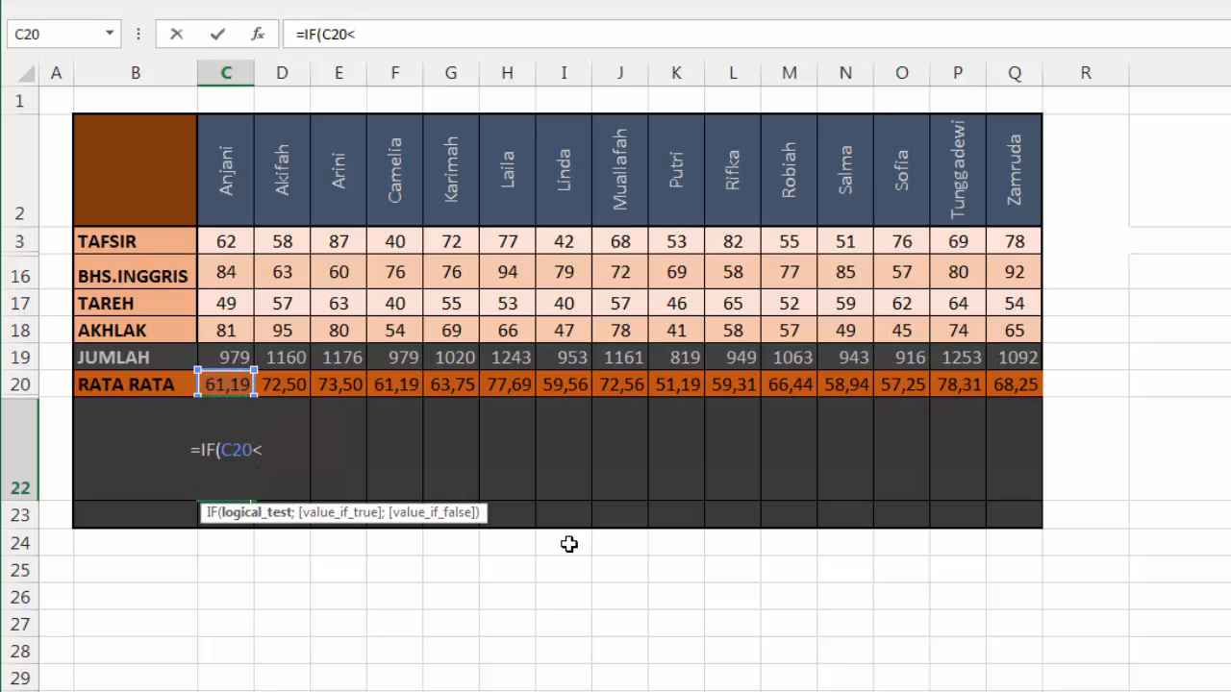
type("60")
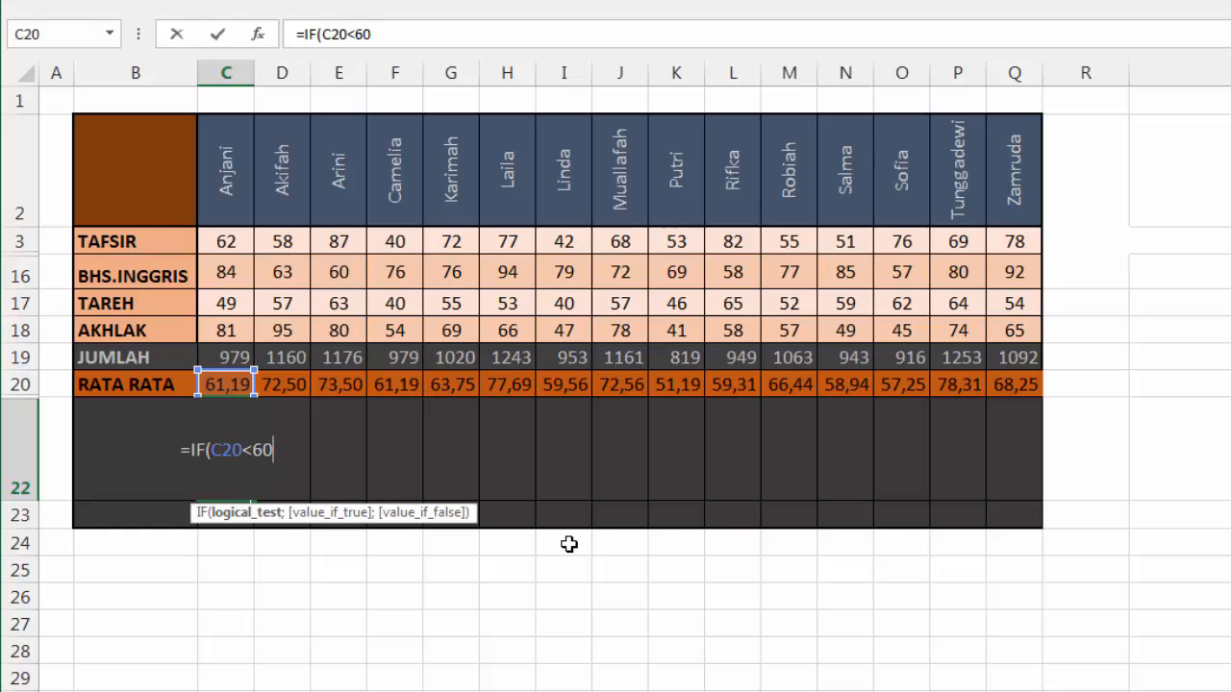
type(";")
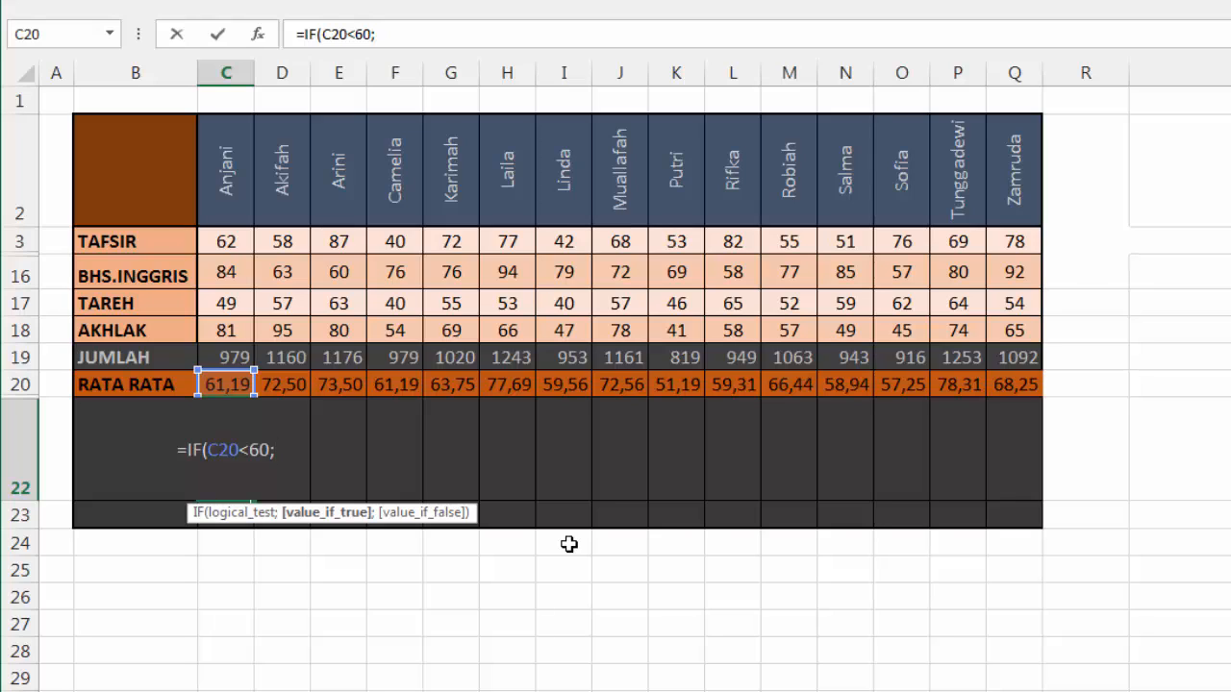
Enter the opening quote and the text Tidak Lulus as the formula's value-if-true argument
type("\"")
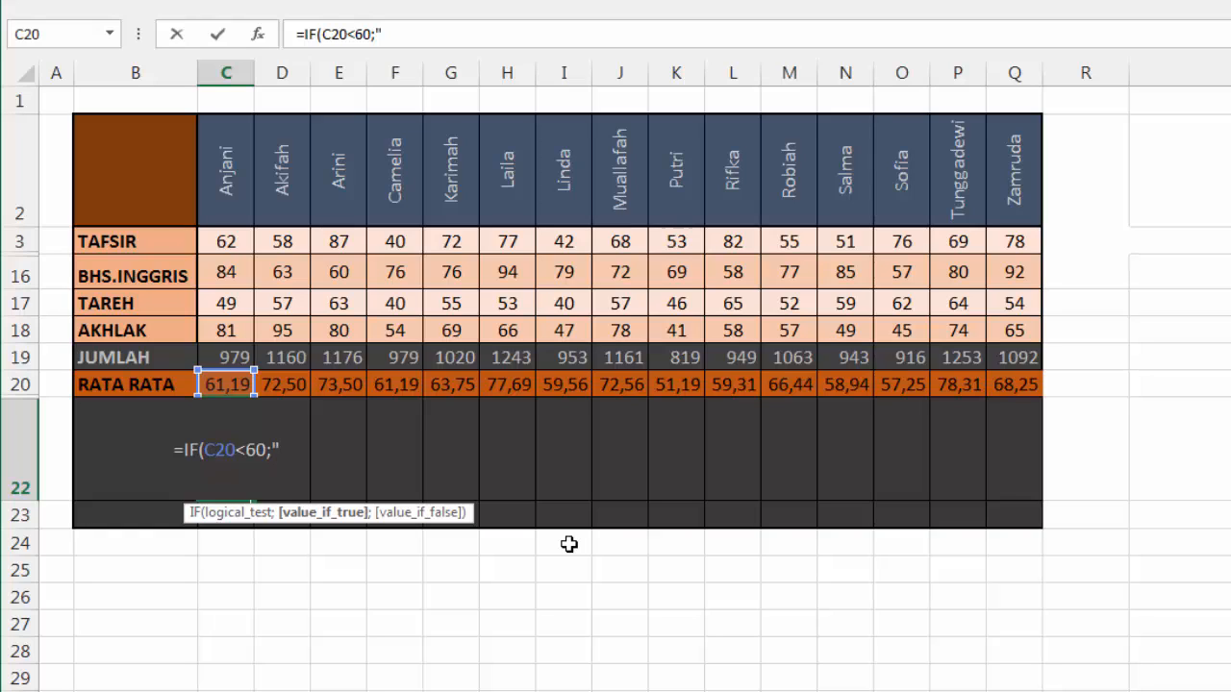
type("ti")
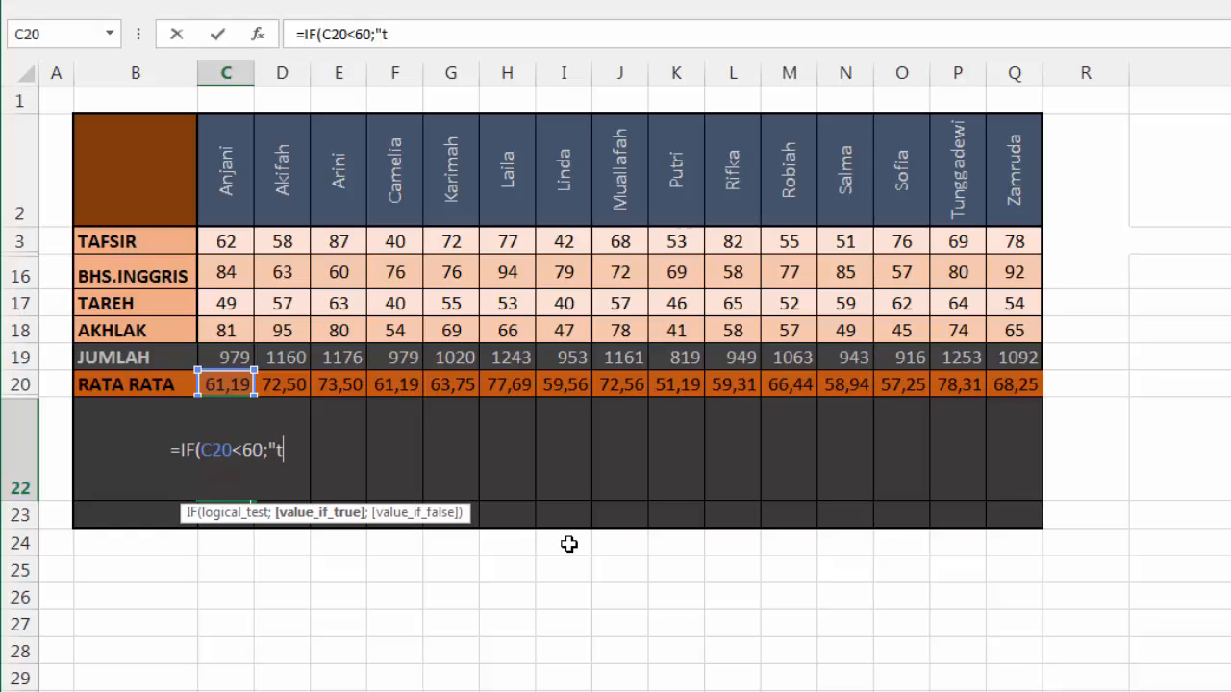
key("BackSpace")
key("BackSpace")
type("T")
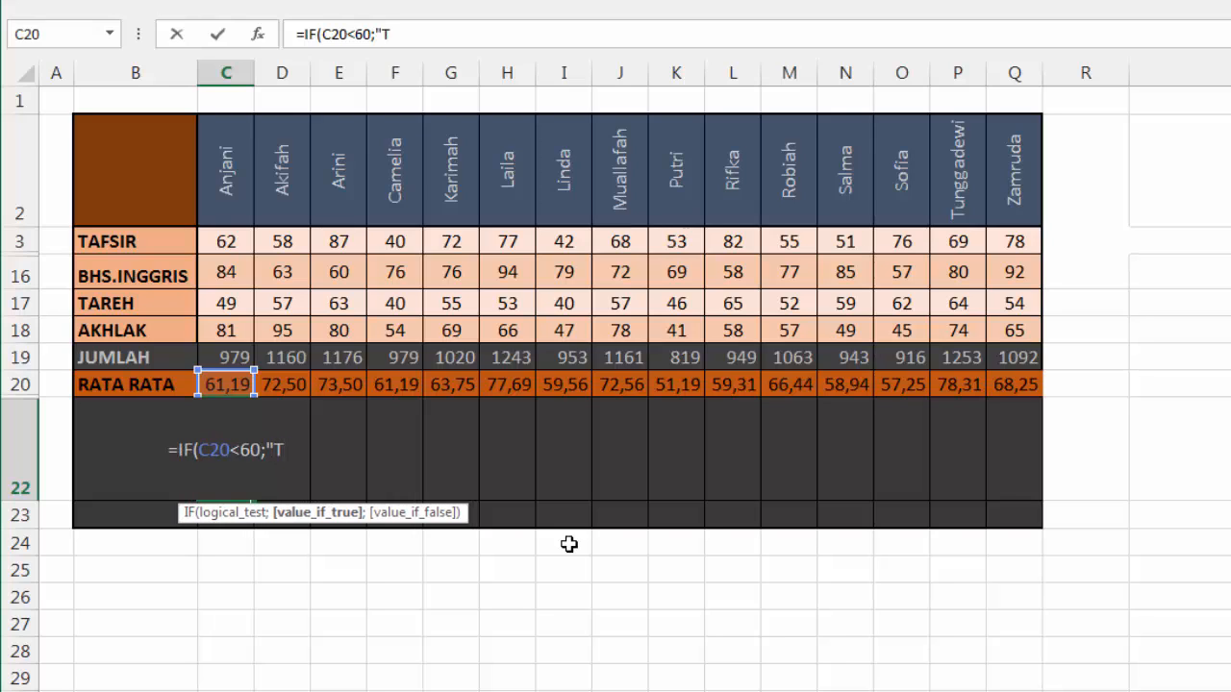
type("idak")
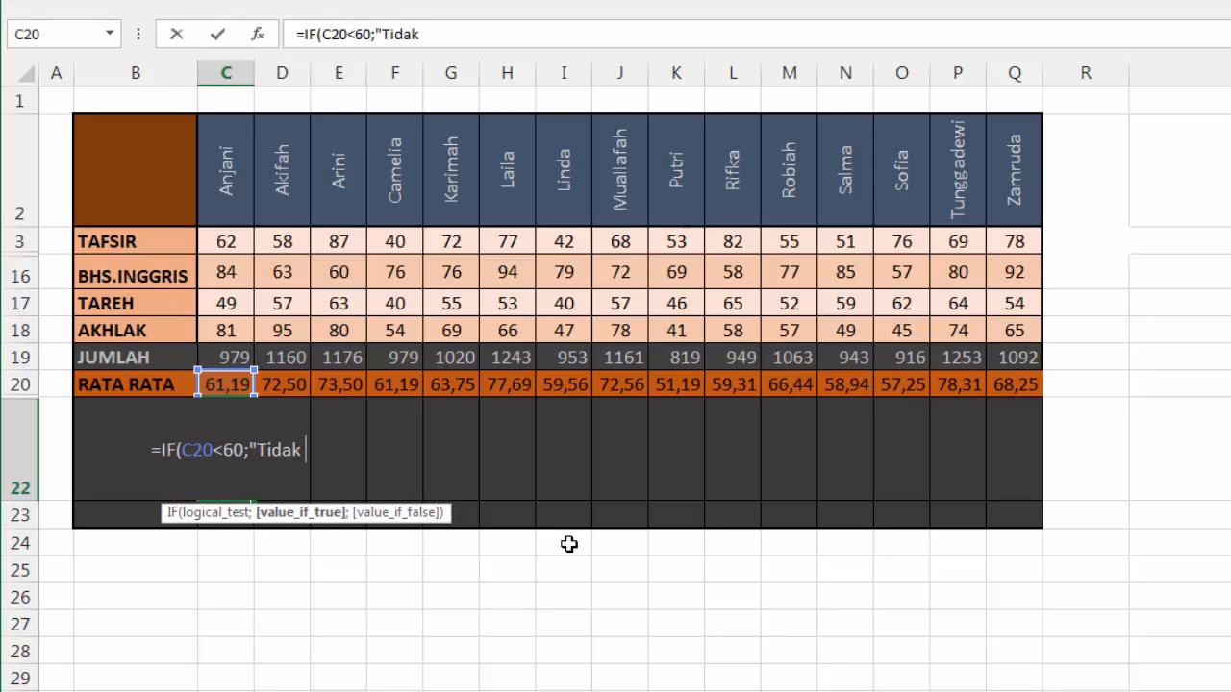
type(" Lulus")
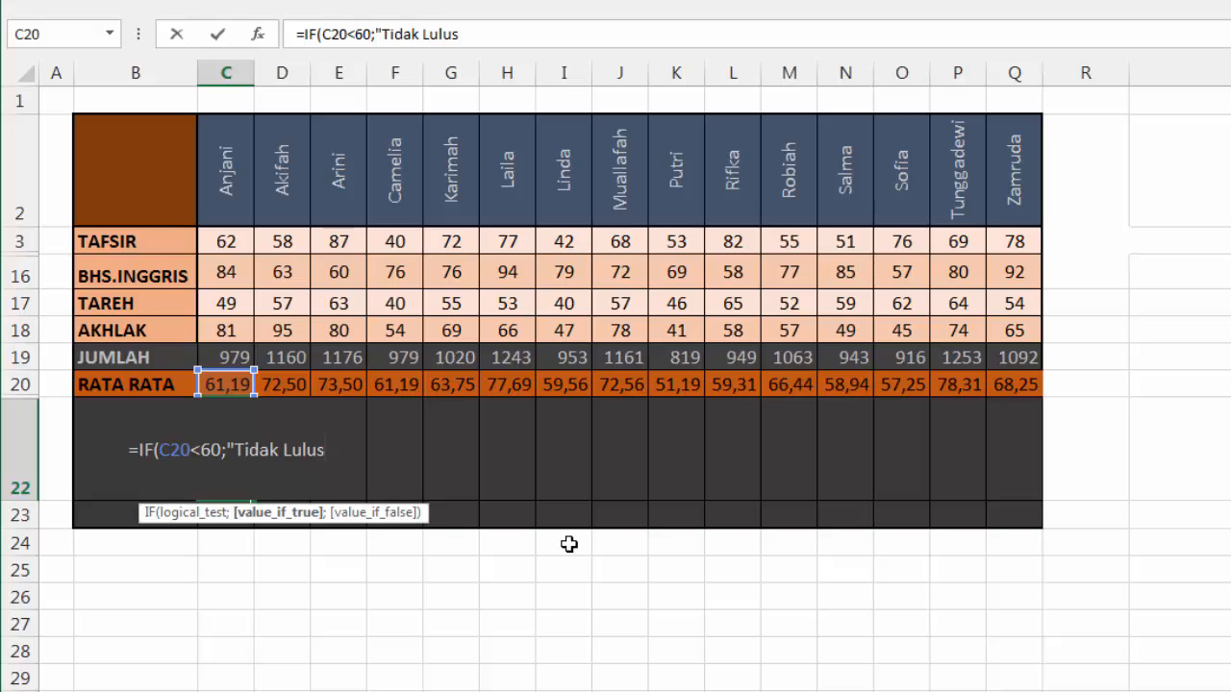
type(":")
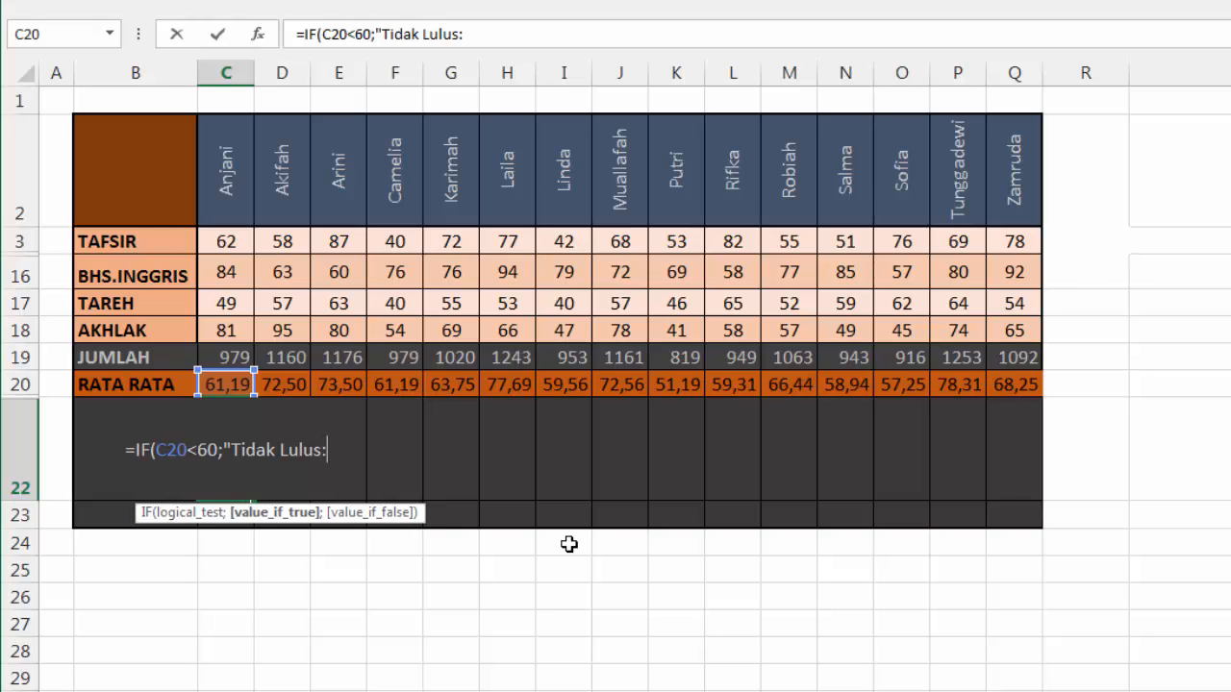
type(";")
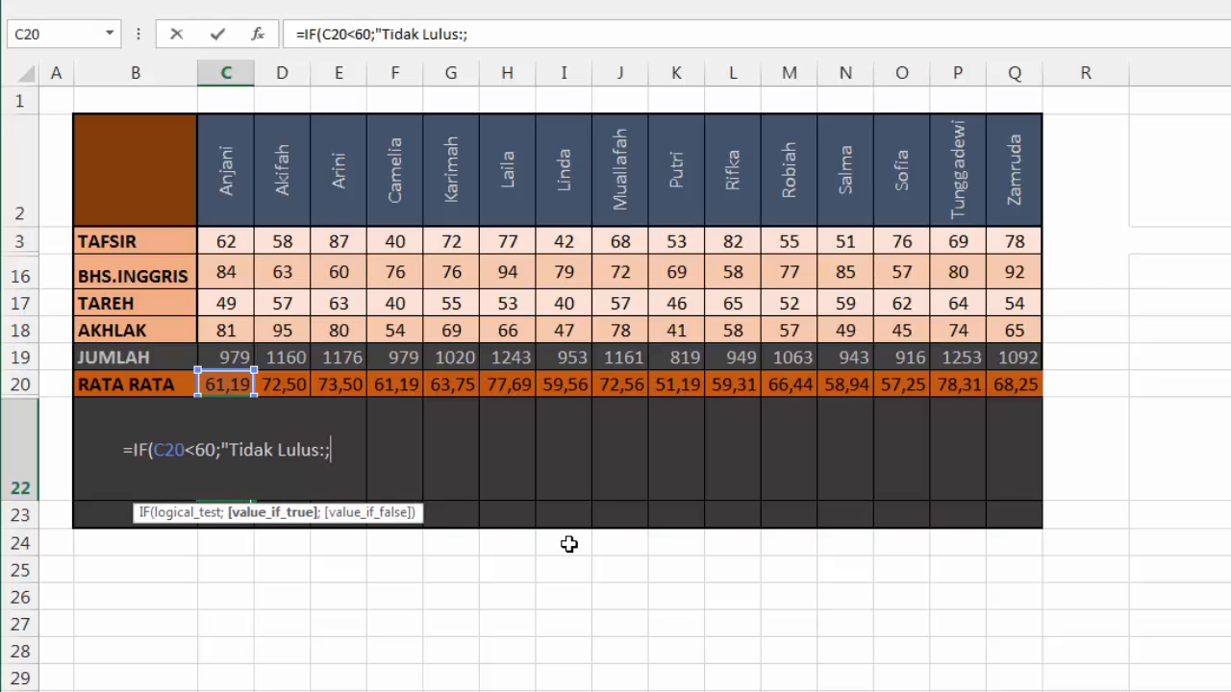
key("BackSpace")
key("BackSpace")
type(";")
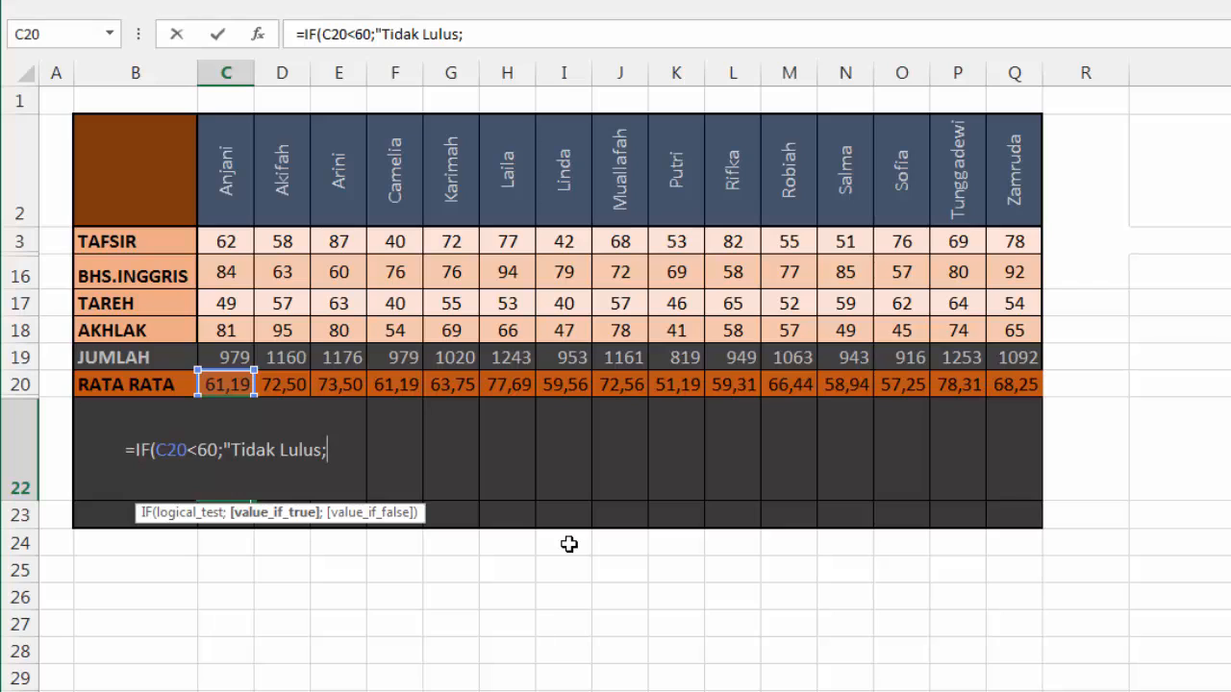
key("Left")
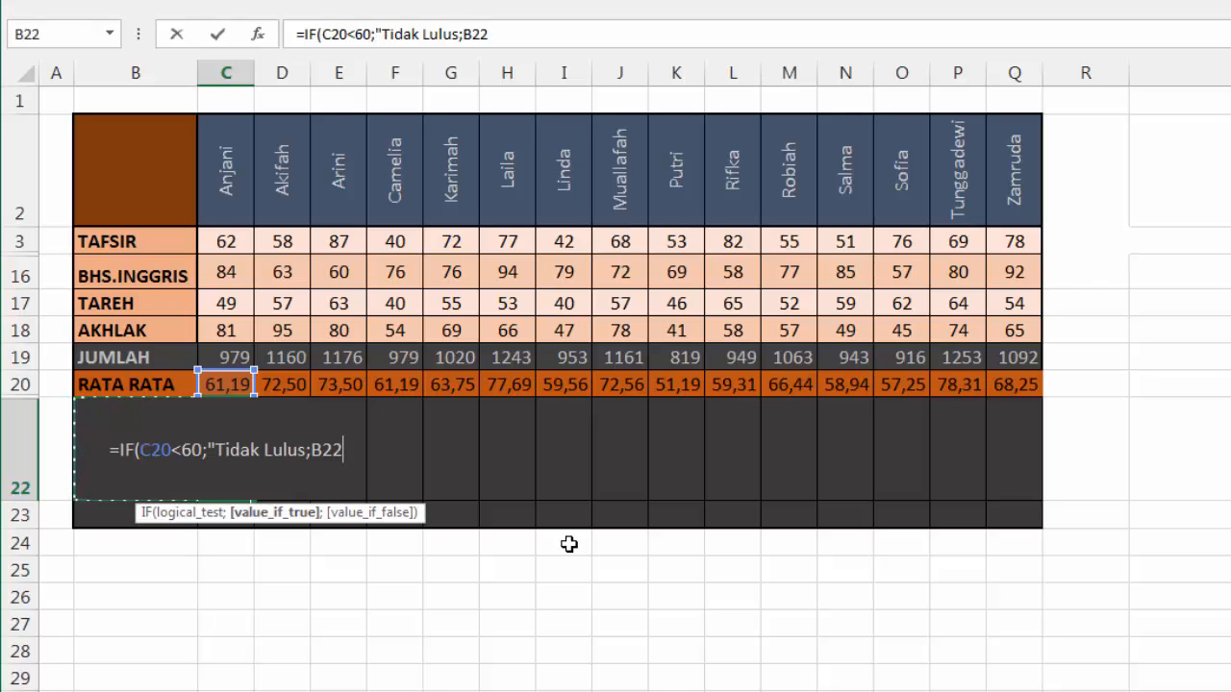
key("BackSpace")
key("BackSpace")
key("BackSpace")
key("BackSpace")
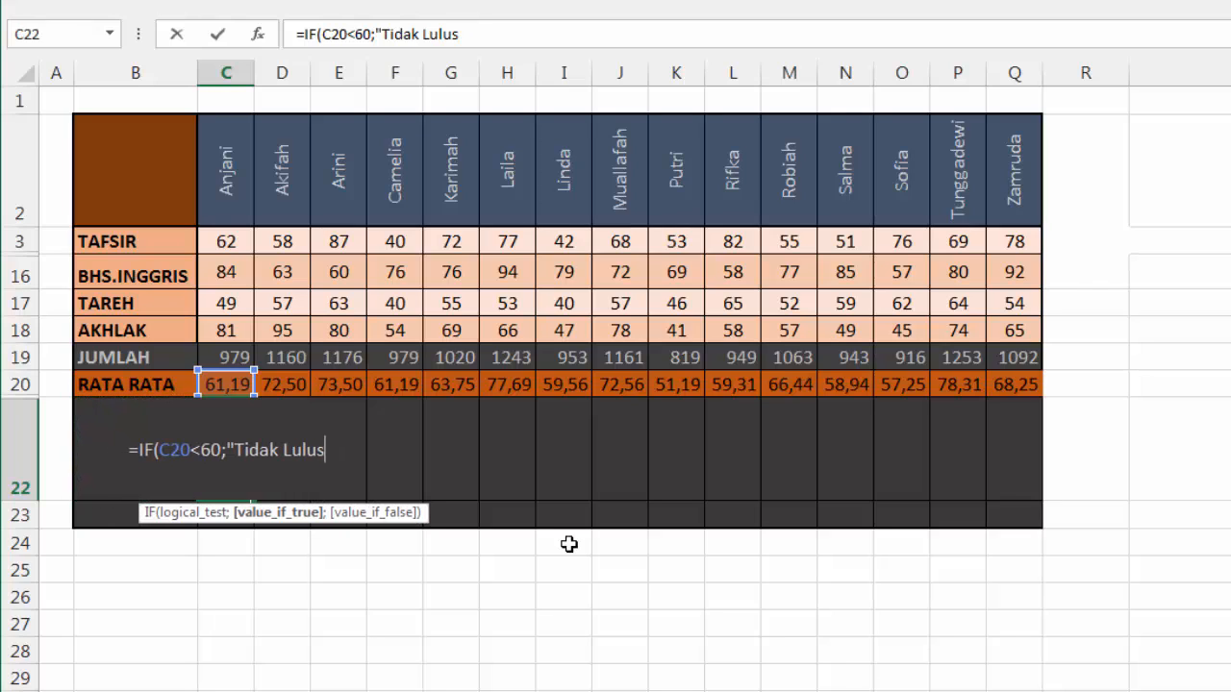
Complete the IF formula in C22 by closing the Tidak Lulus text, adding Lulus as the value-if-false argument and closing the parenthesis
type("\";")
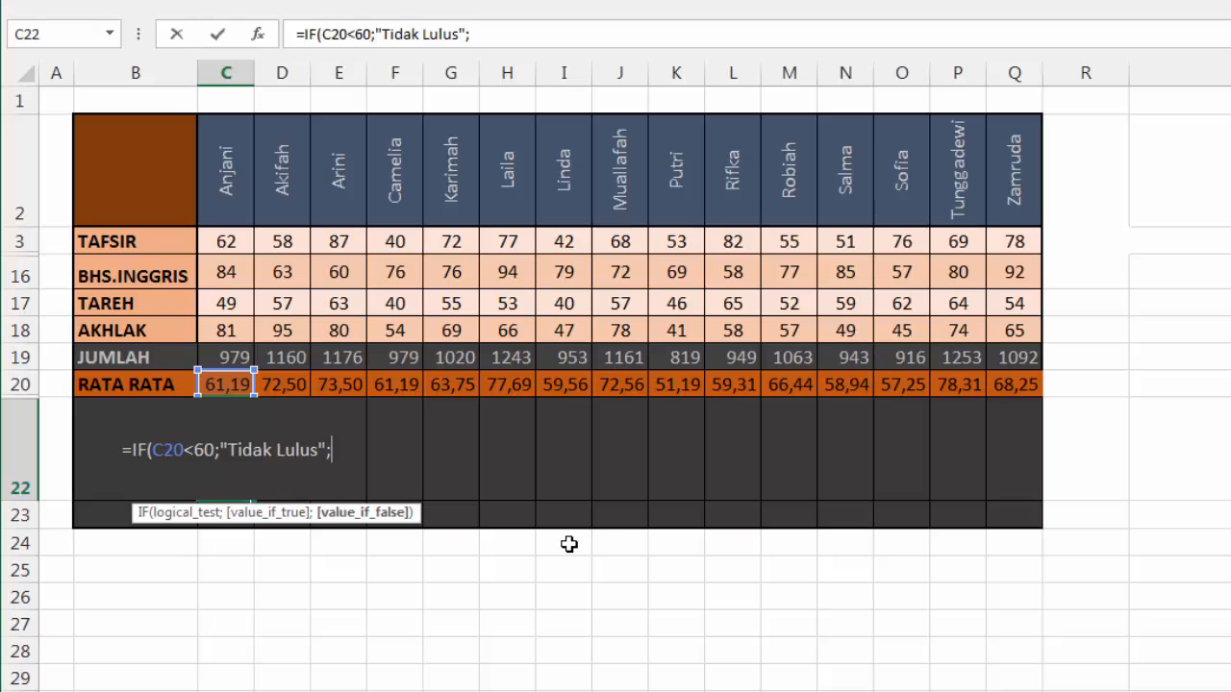
type("\"")
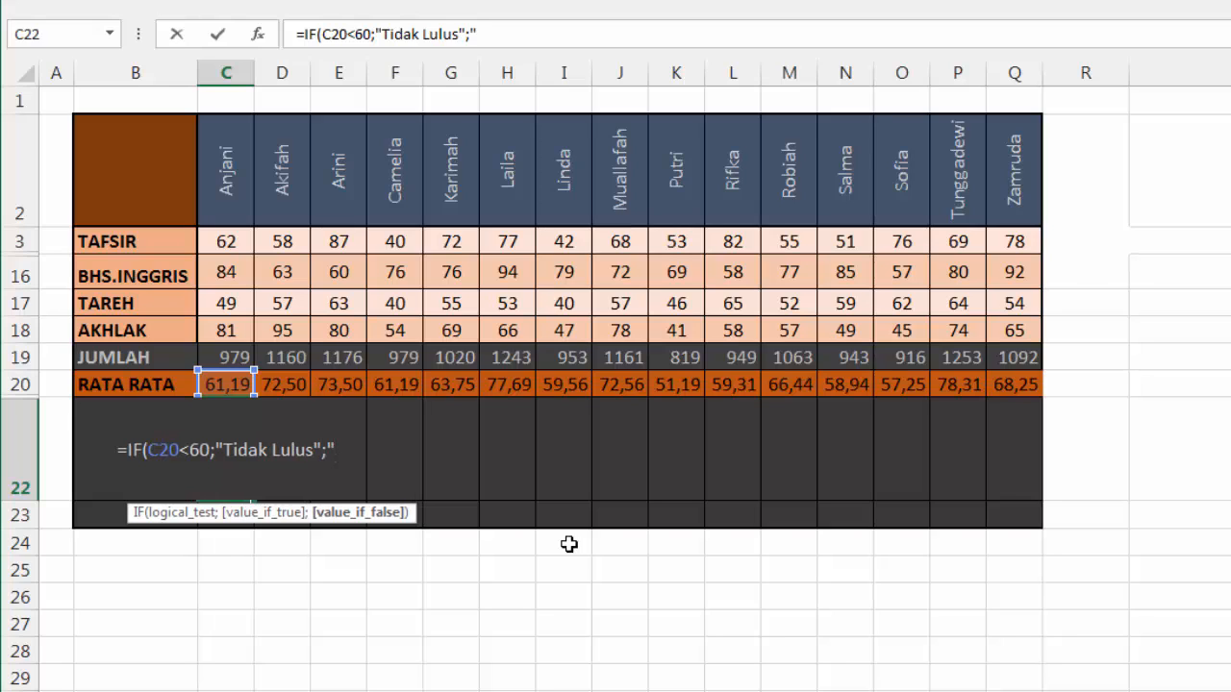
type("Lulus")
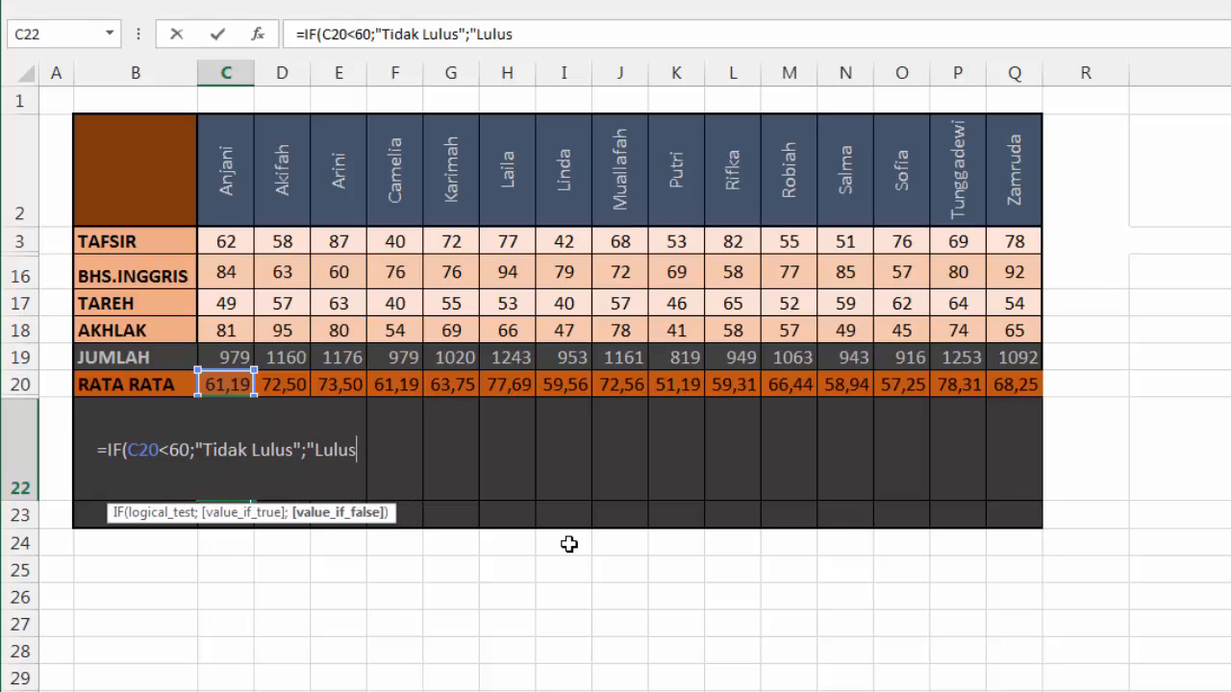
type("\"")
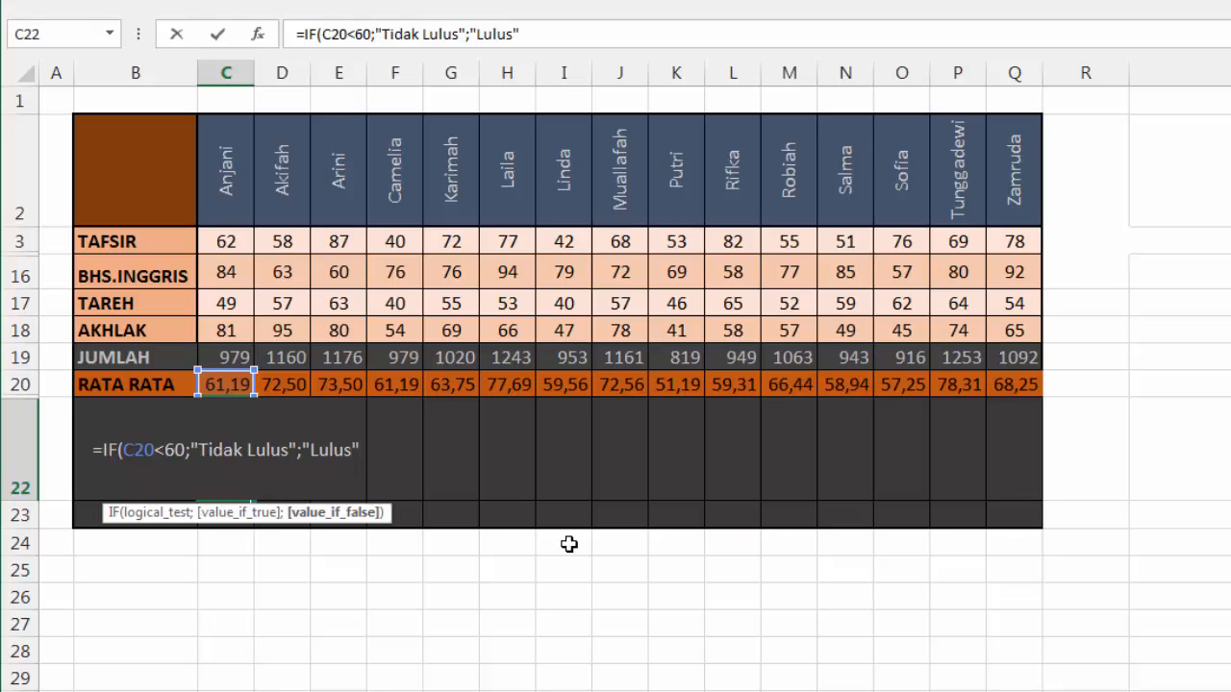
type(")")
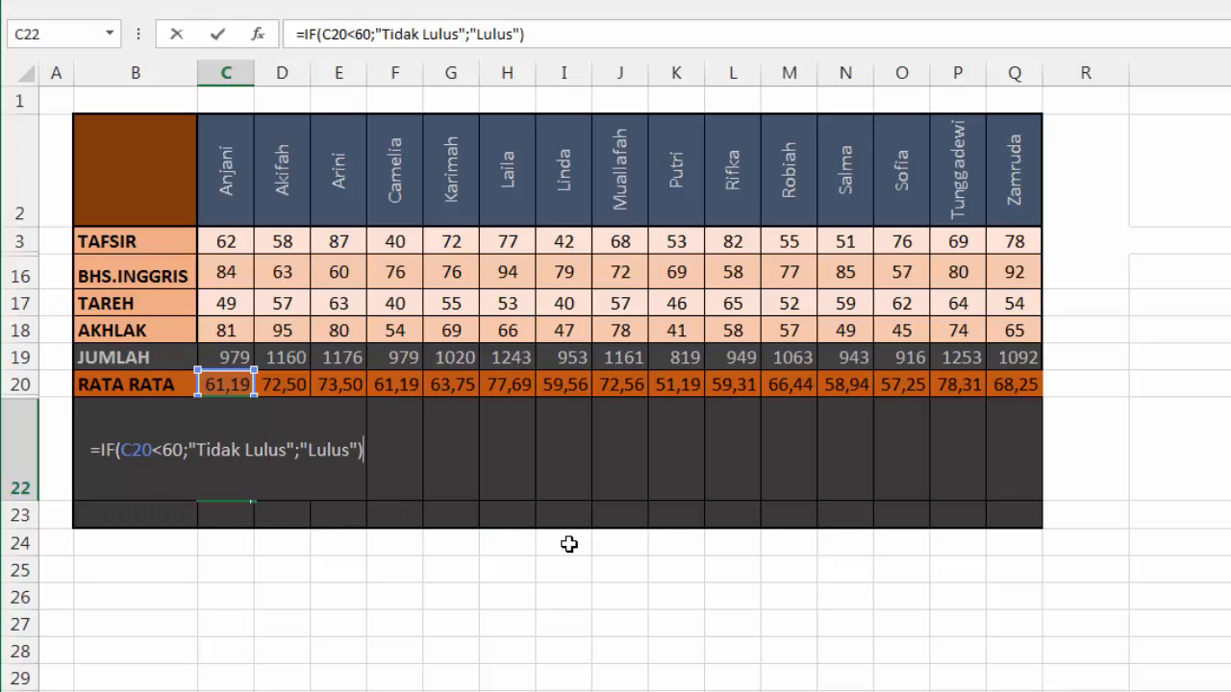
Examine the logical test, value-if-true and value-if-false arguments of the formula in C22 one after another
left_click(130, 451)
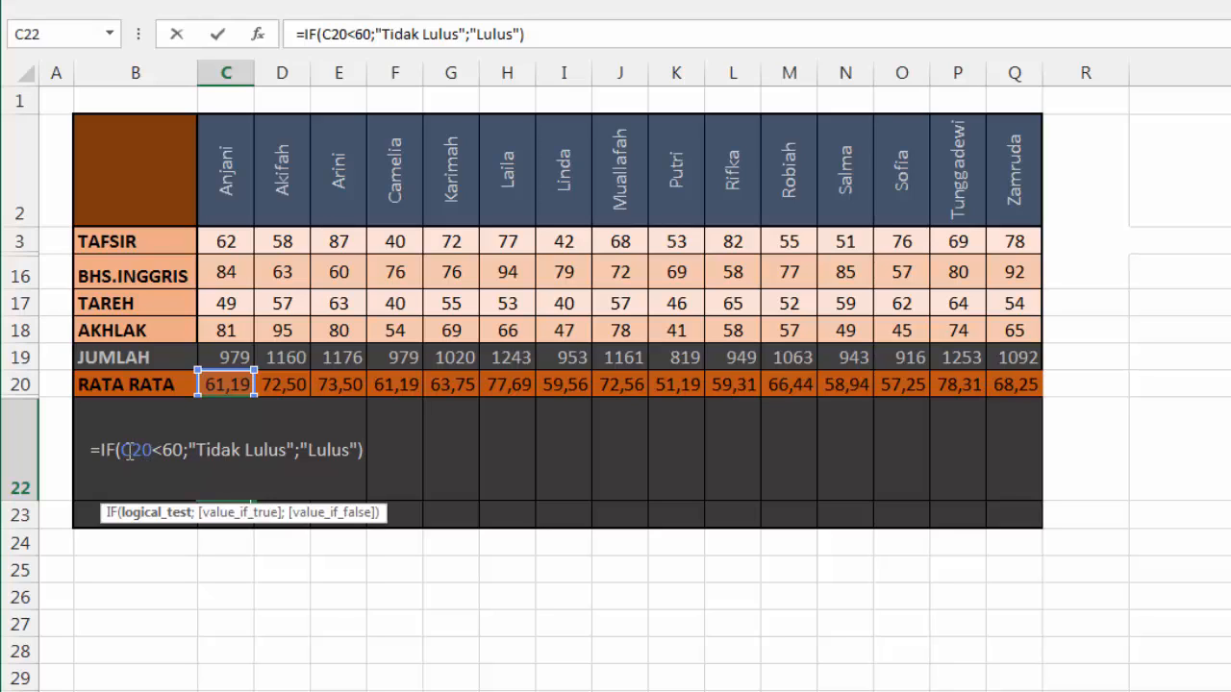
left_click(160, 516)
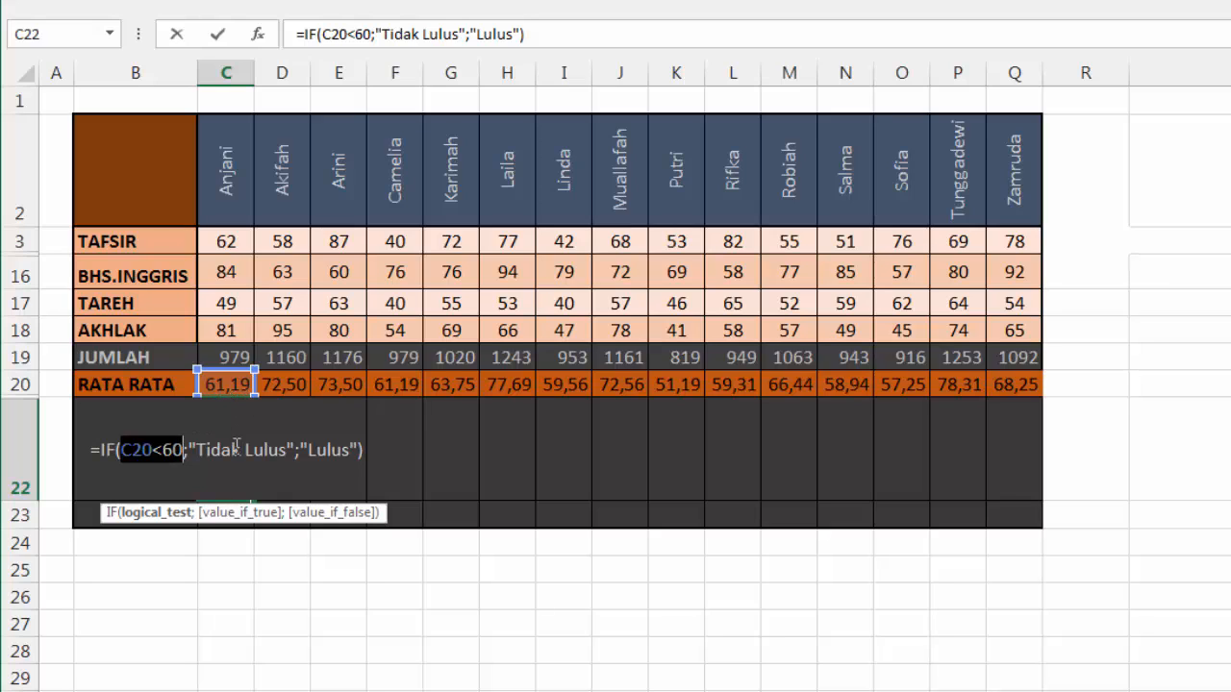
left_click(238, 517)
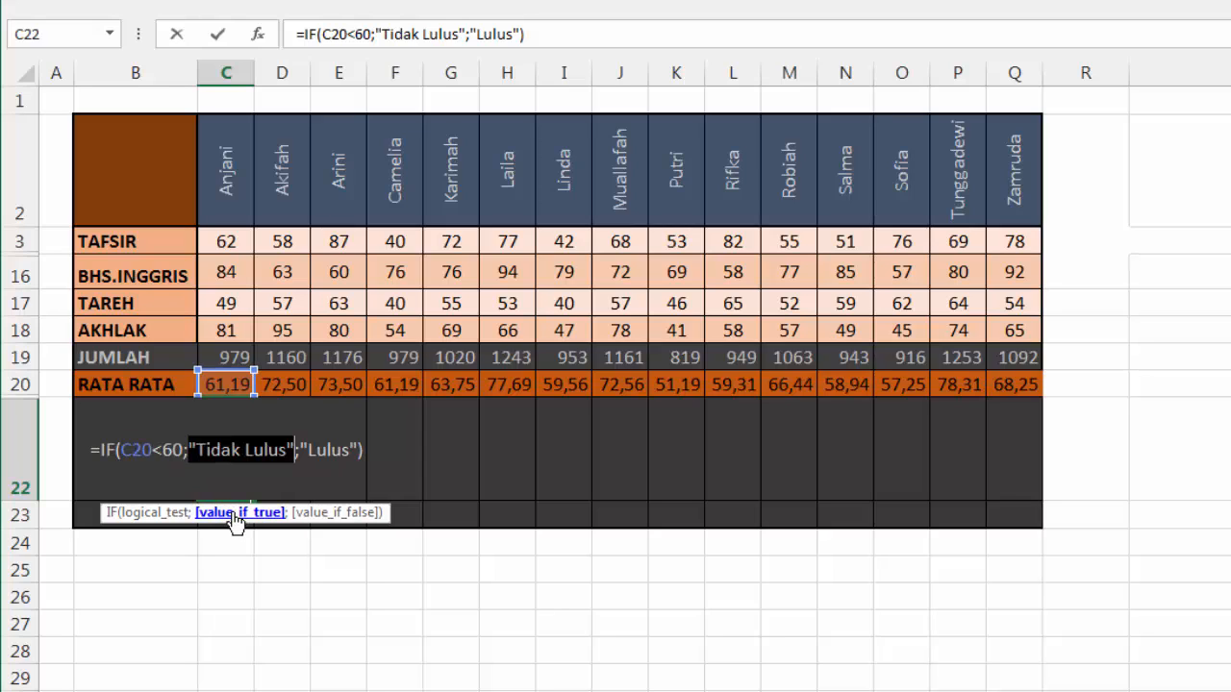
left_click(336, 513)
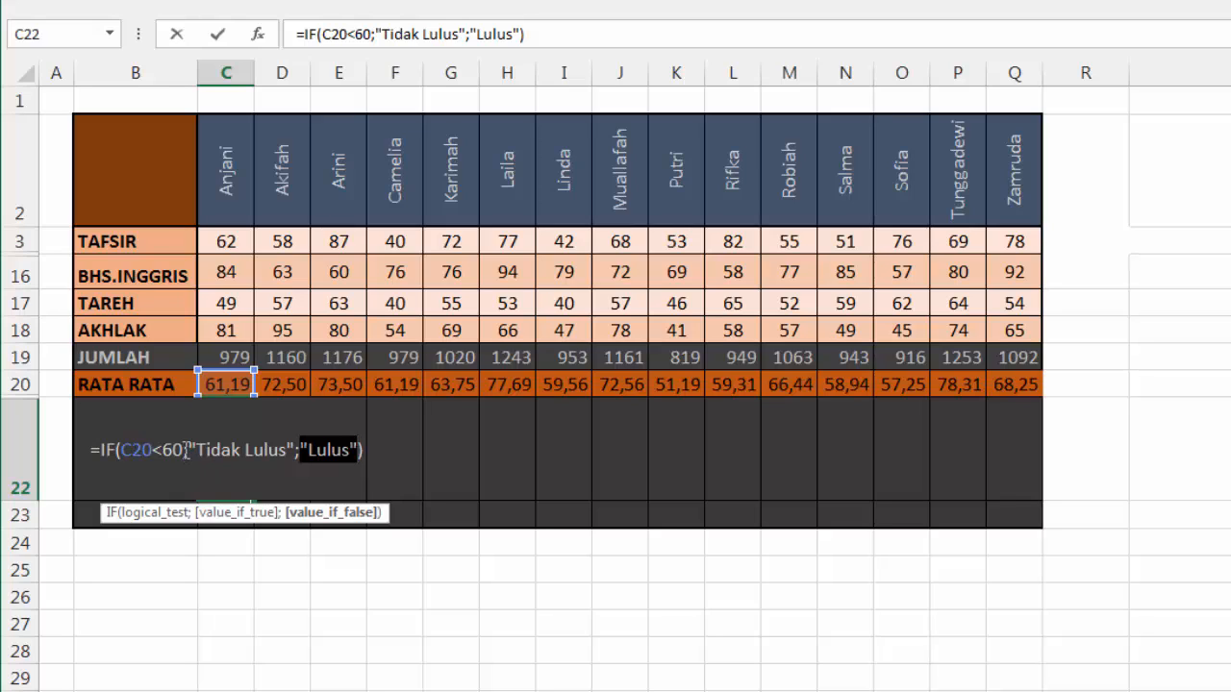
Evaluate the logical test C20<60 inside the formula, undo the evaluation and highlight the value-if-false argument
left_click_drag(186, 452, 125, 450)
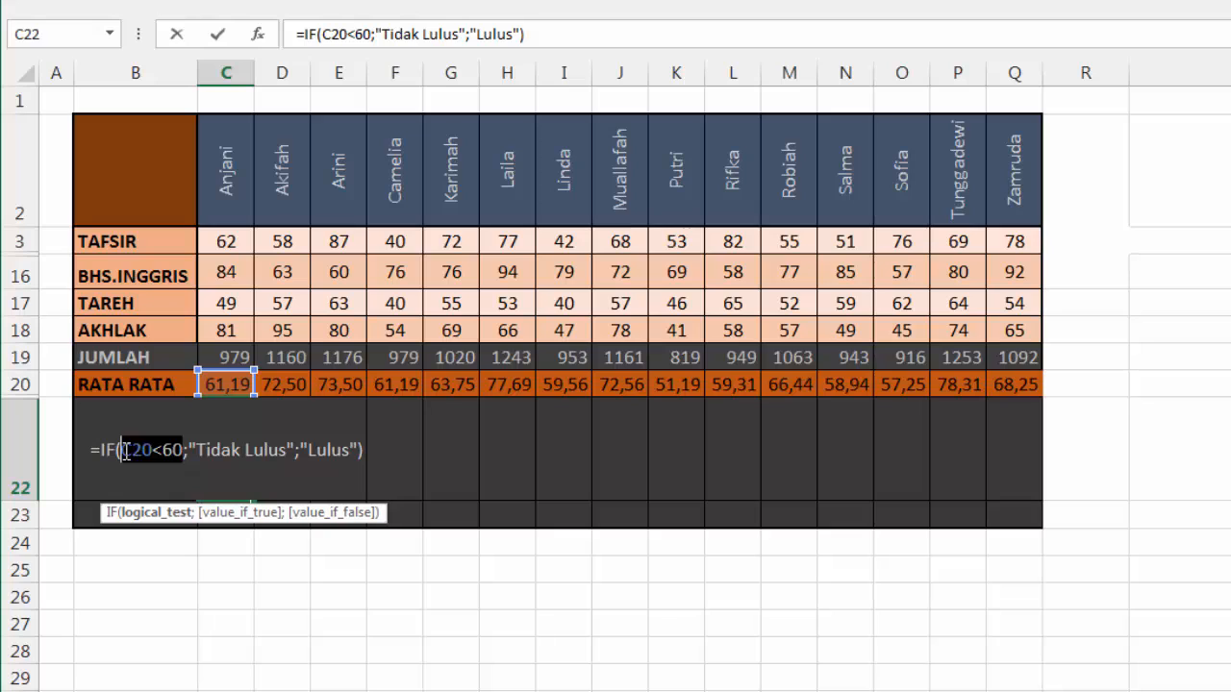
key("F9")
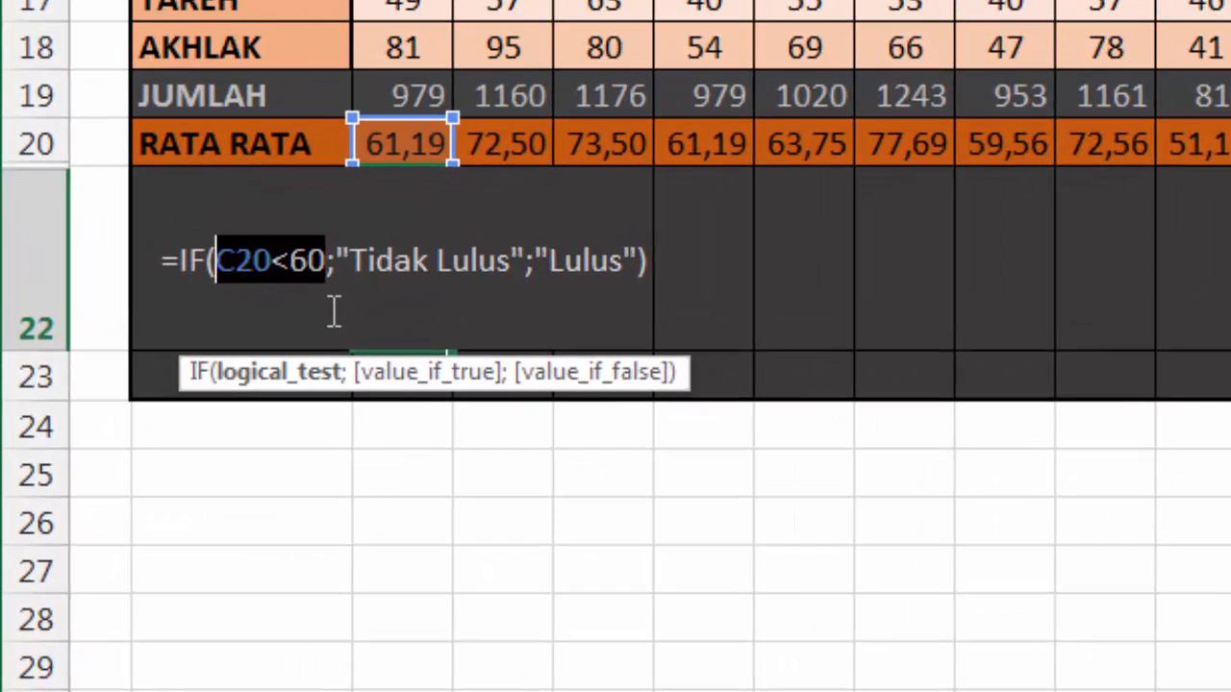
key("F9")
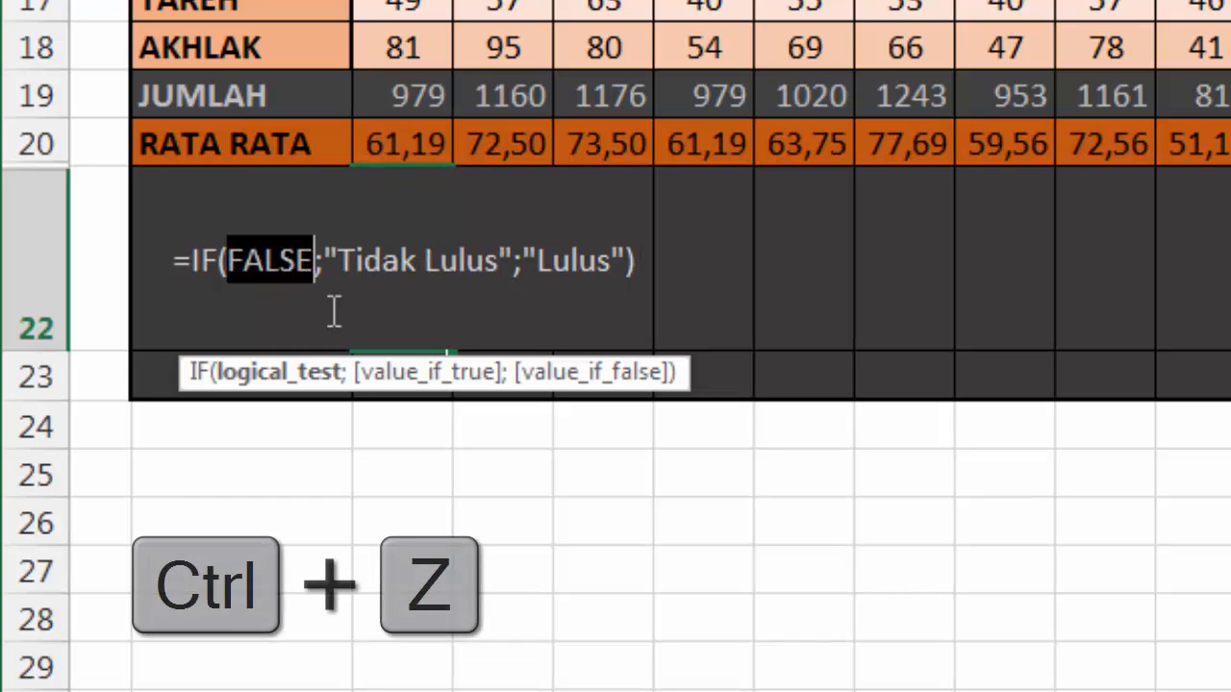
key("ctrl+z")
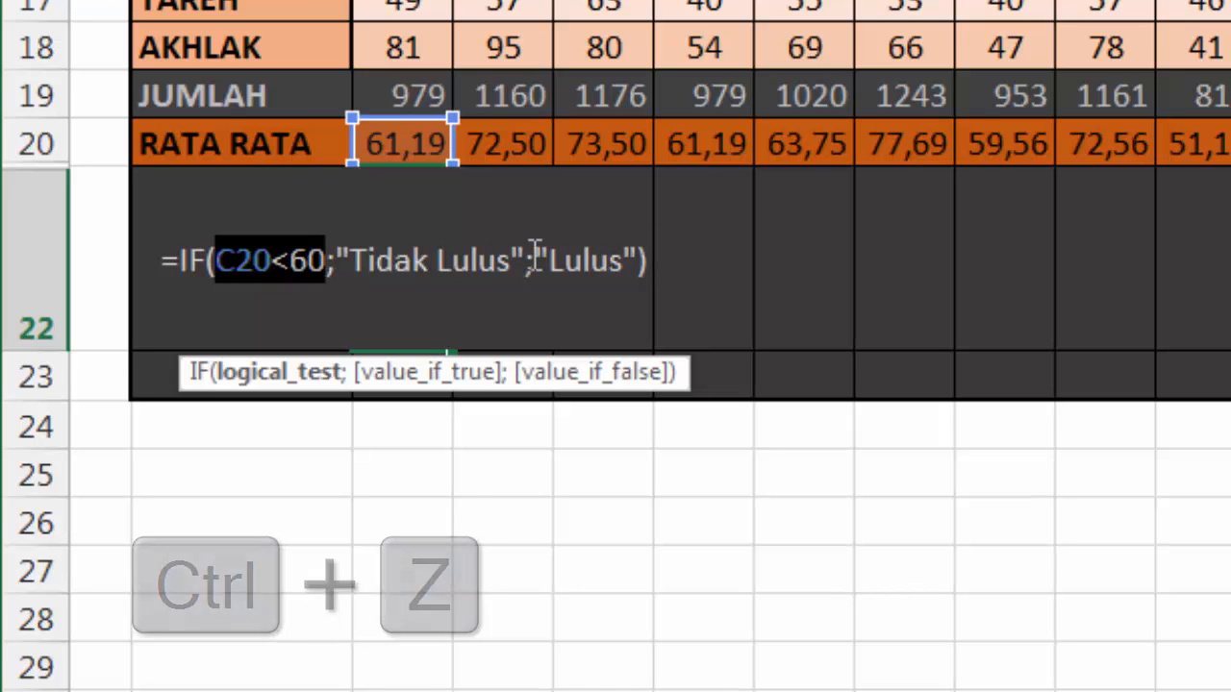
left_click(555, 375)
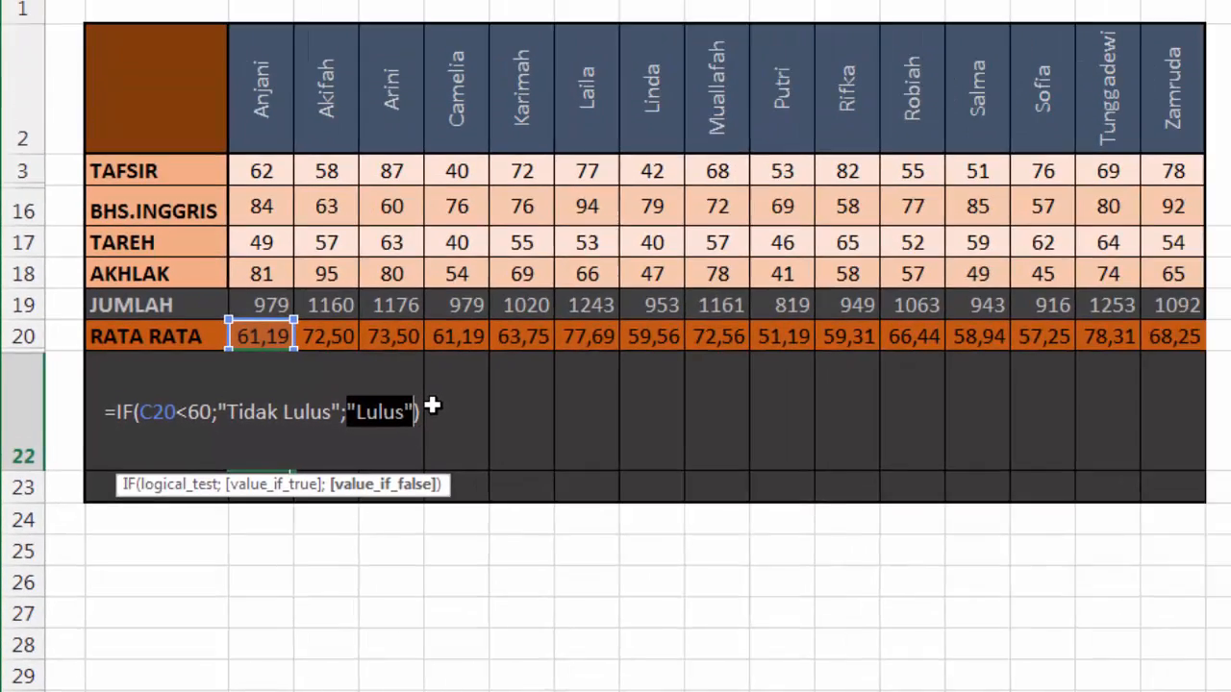
Confirm the IF formula in C22 and fill it across the remaining students through Q22
key("Return")
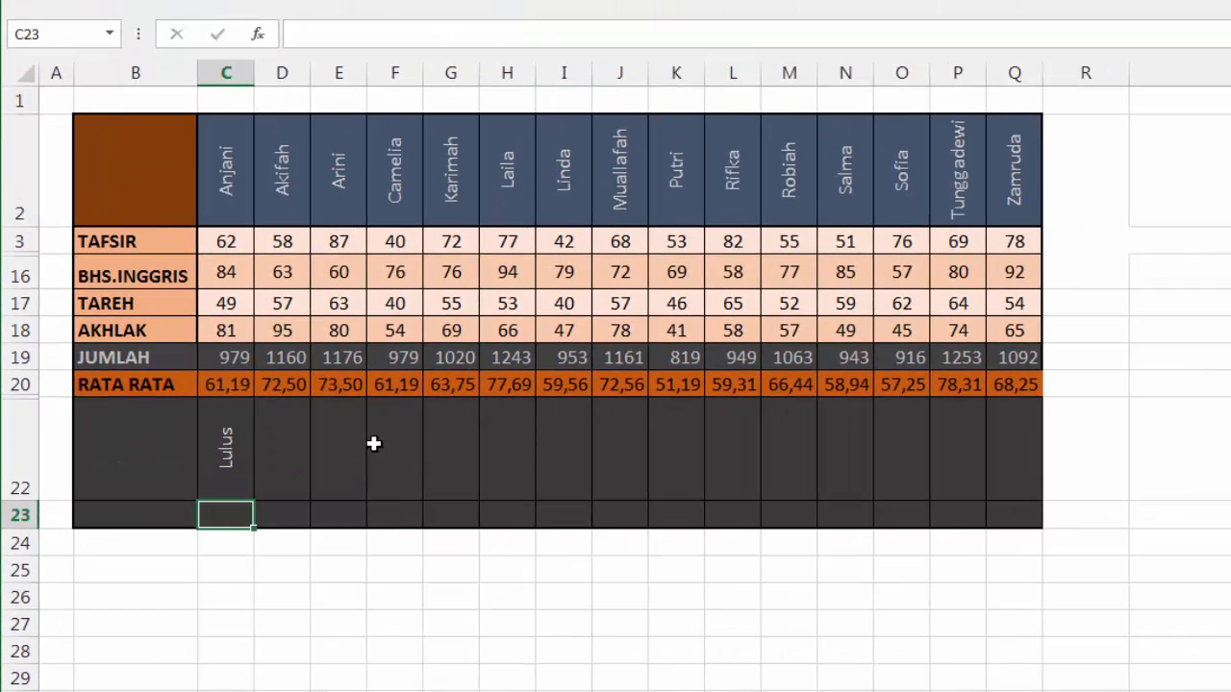
left_click(233, 435)
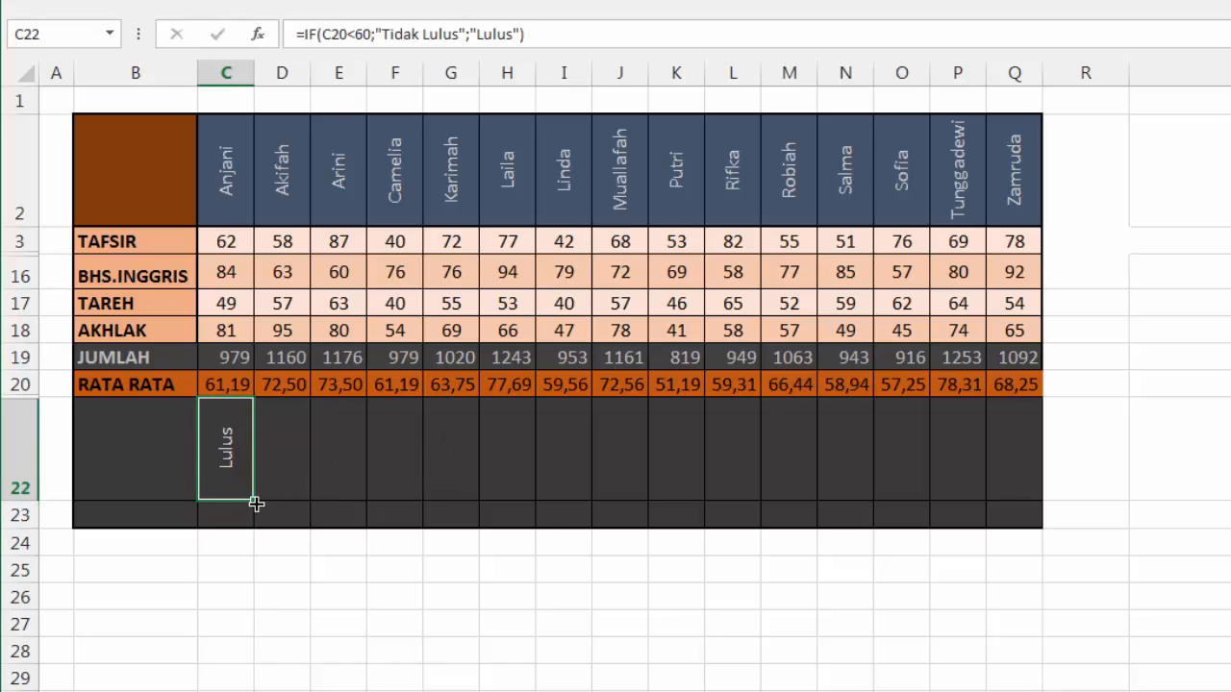
left_click_drag(255, 503, 1027, 490)
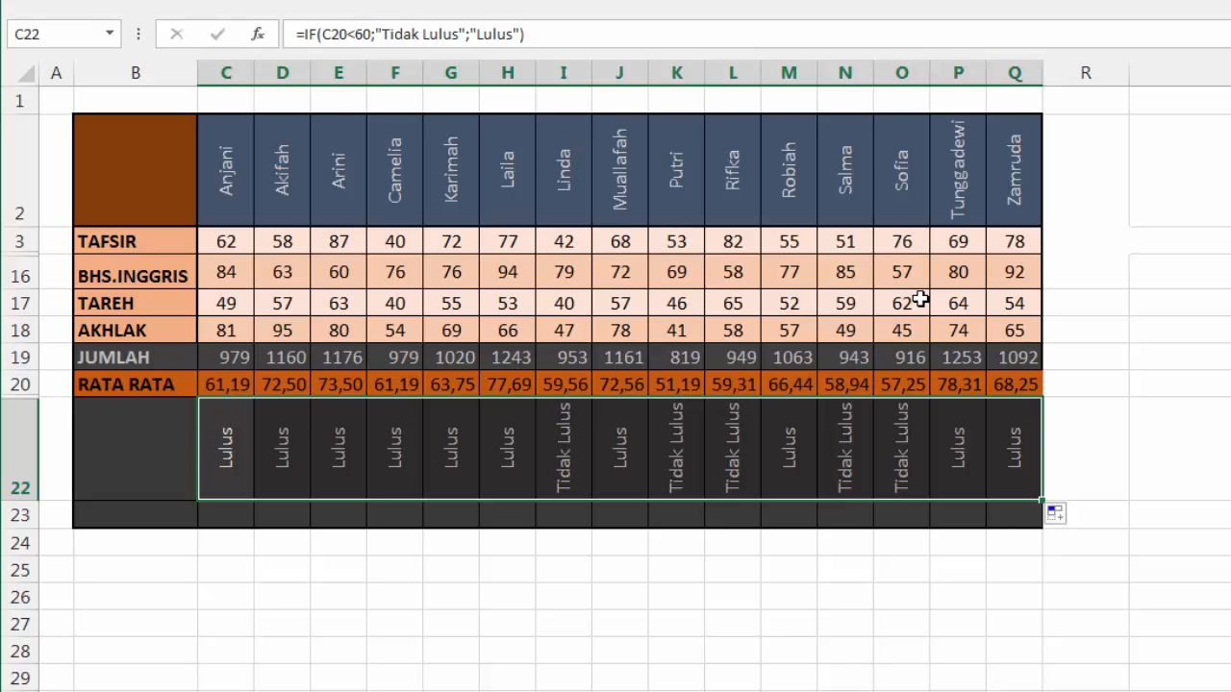
Examine the filled formulas in row 22, comparing the cell references in C22 and F22
left_click(549, 435)
left_click(264, 435)
left_click(244, 435)
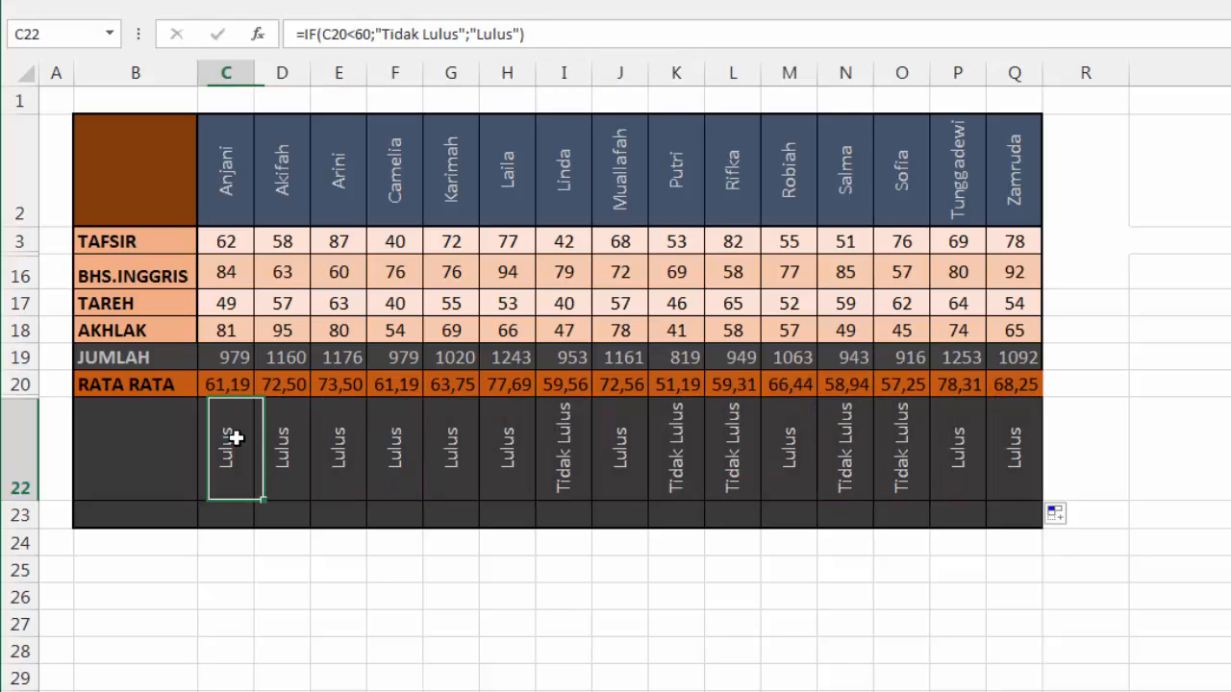
left_click(435, 438)
left_click(397, 439)
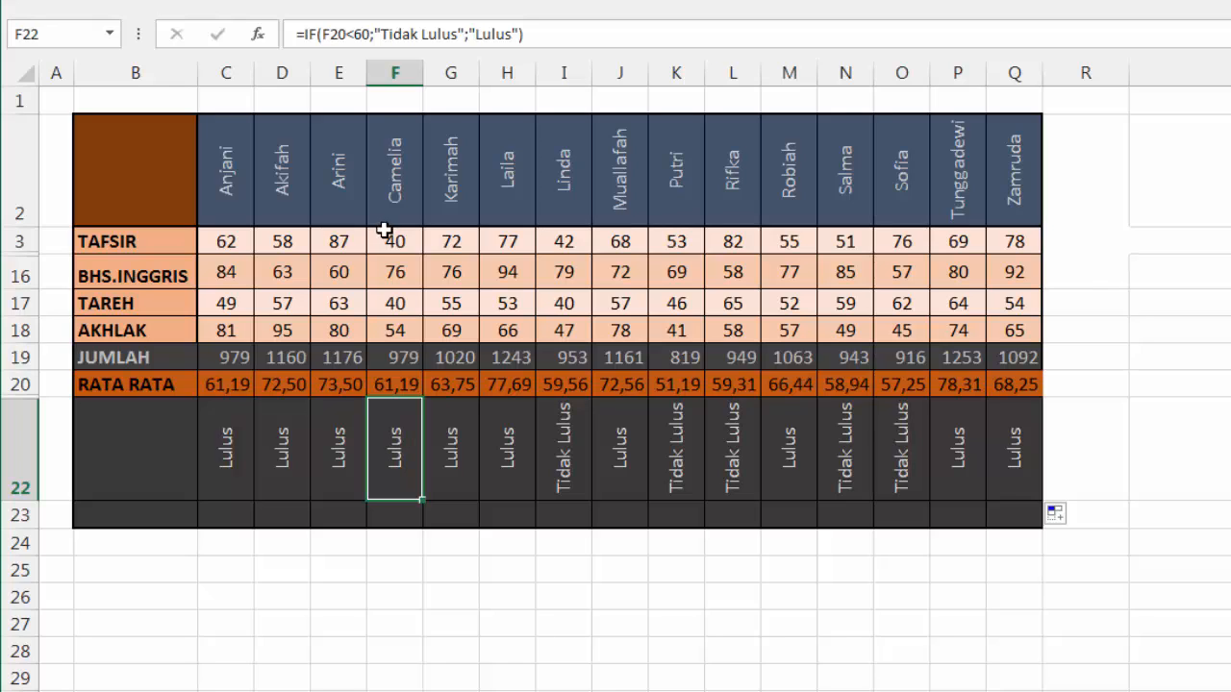
left_click(240, 442)
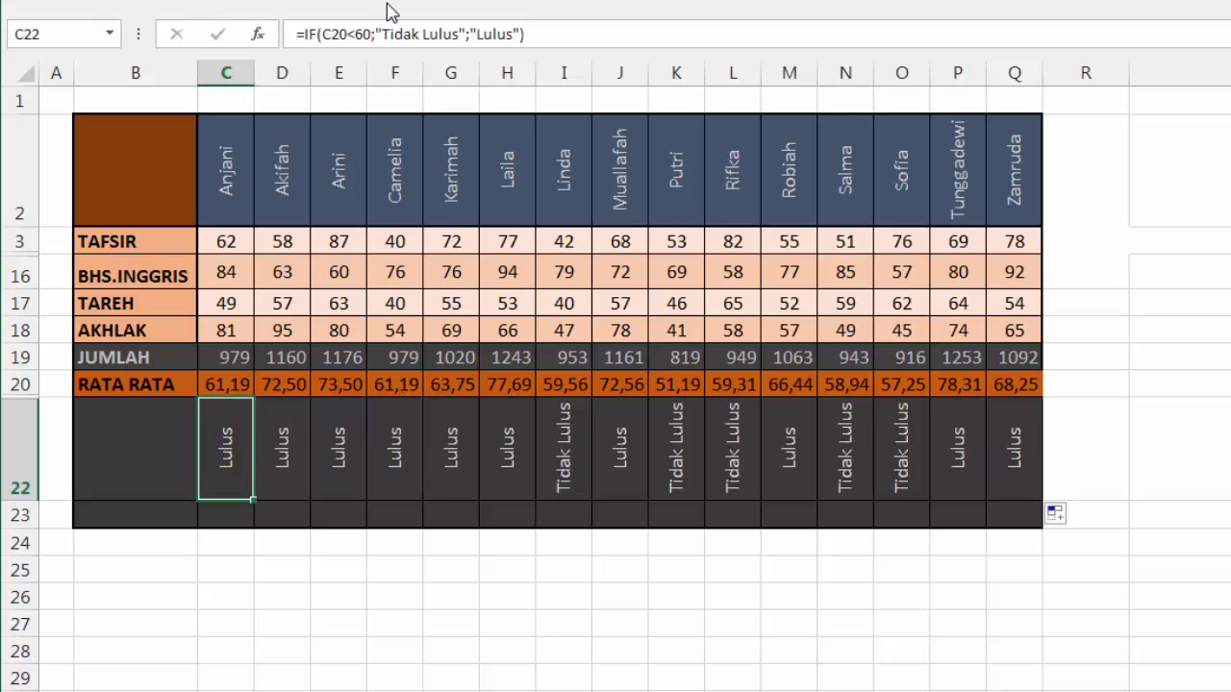
Replace the constant 60 in C22's logical test with a reference to cell D26
left_click(366, 40)
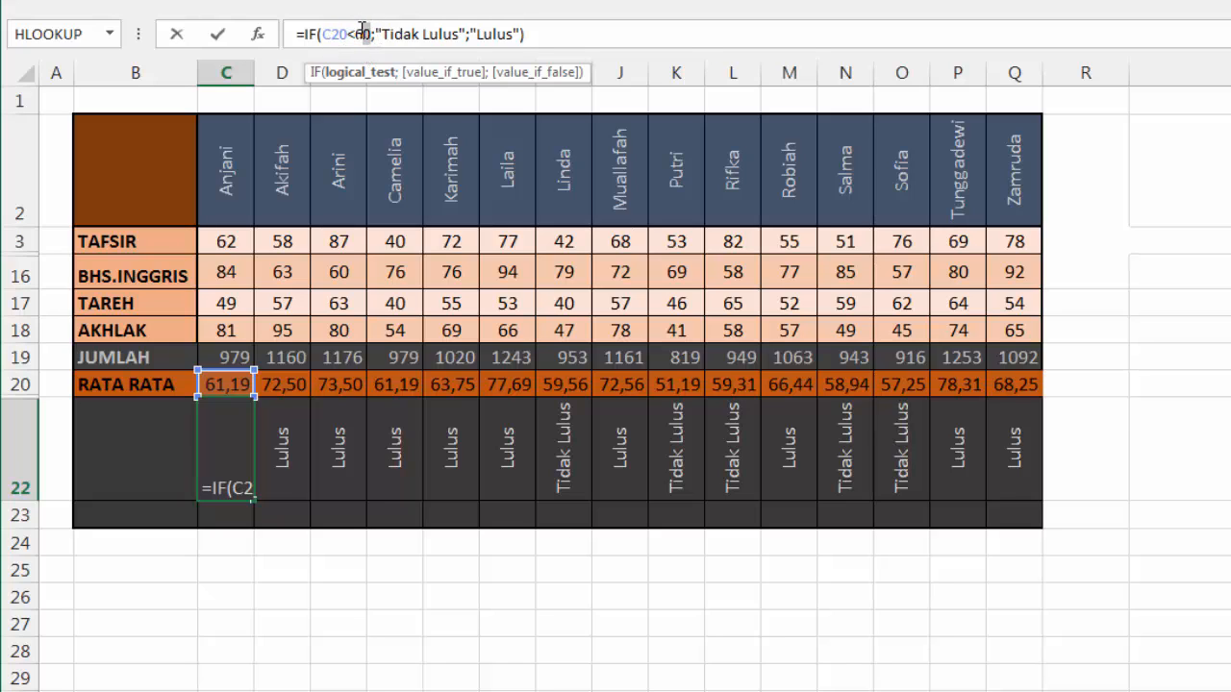
double_click(362, 34)
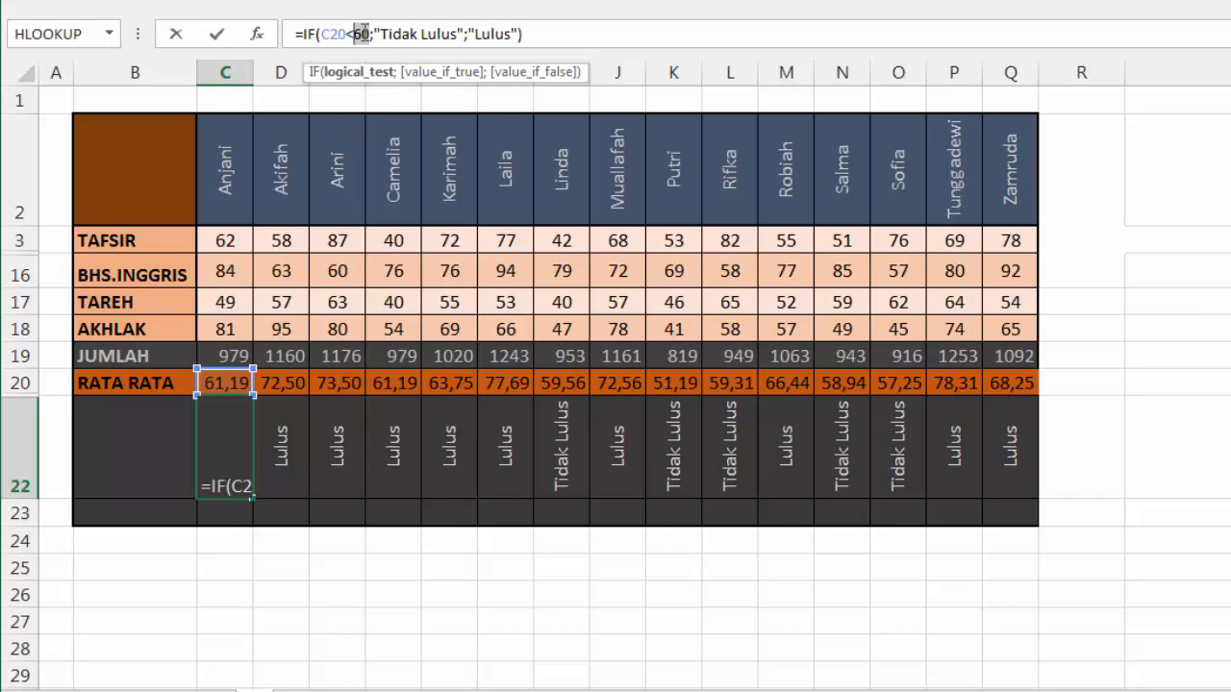
left_click_drag(365, 34, 371, 35)
left_click(283, 601)
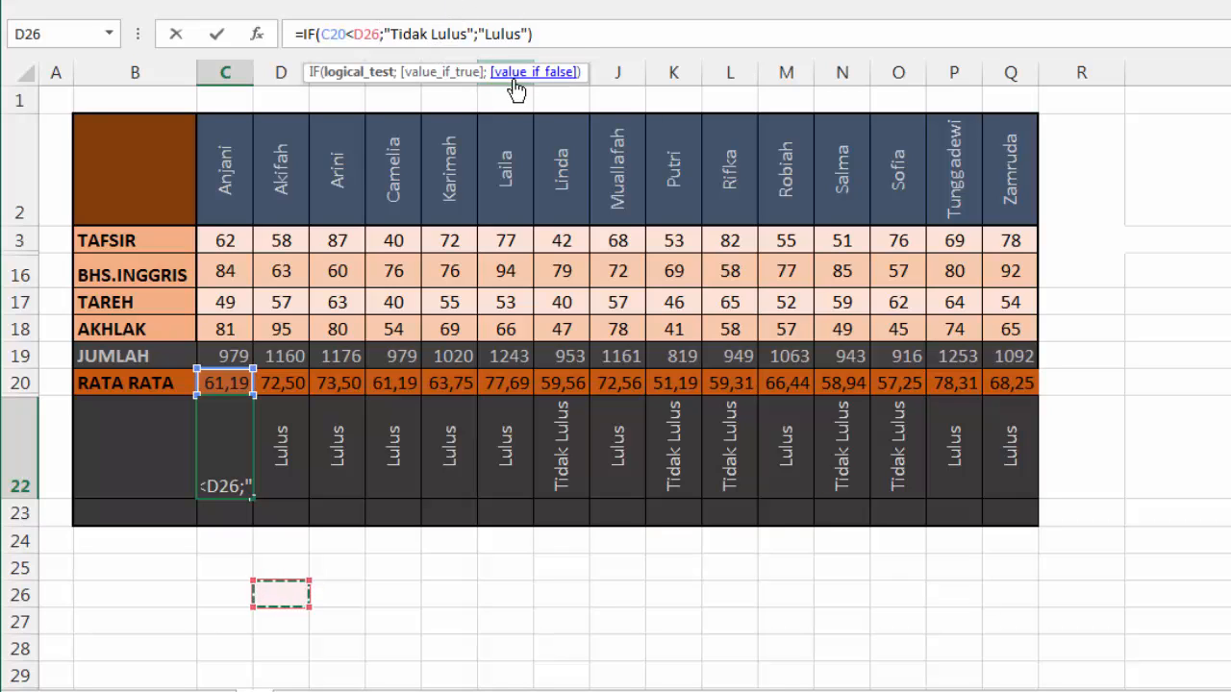
left_click(546, 30)
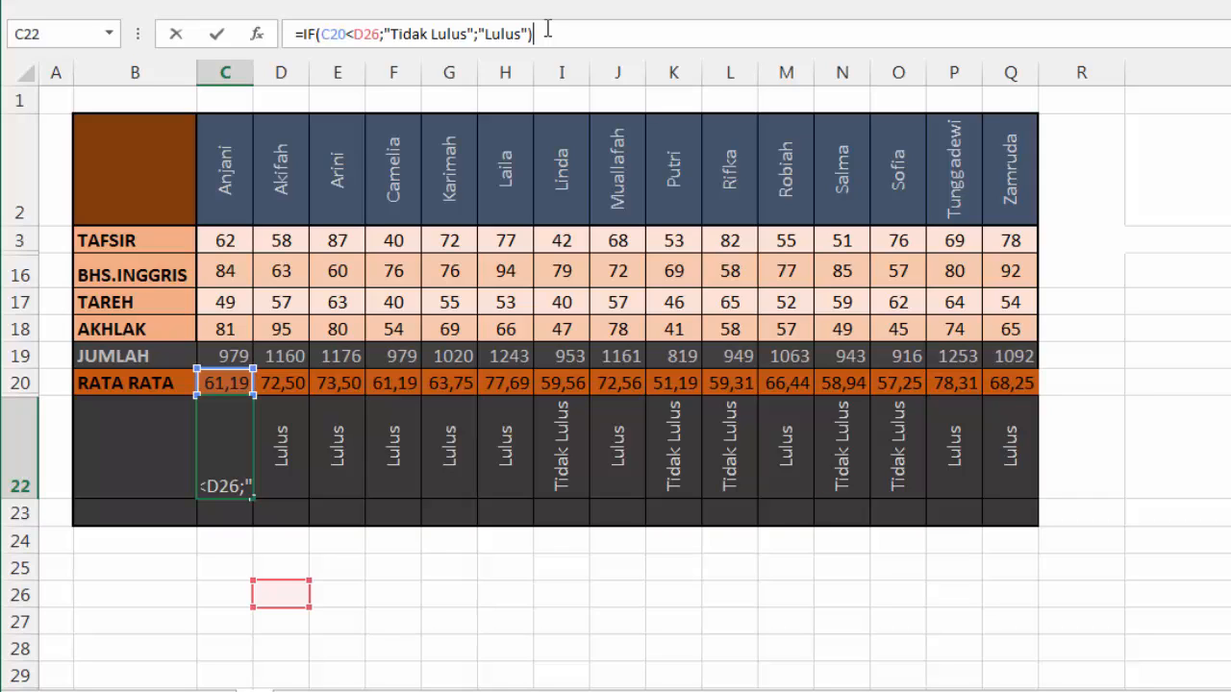
key("Return")
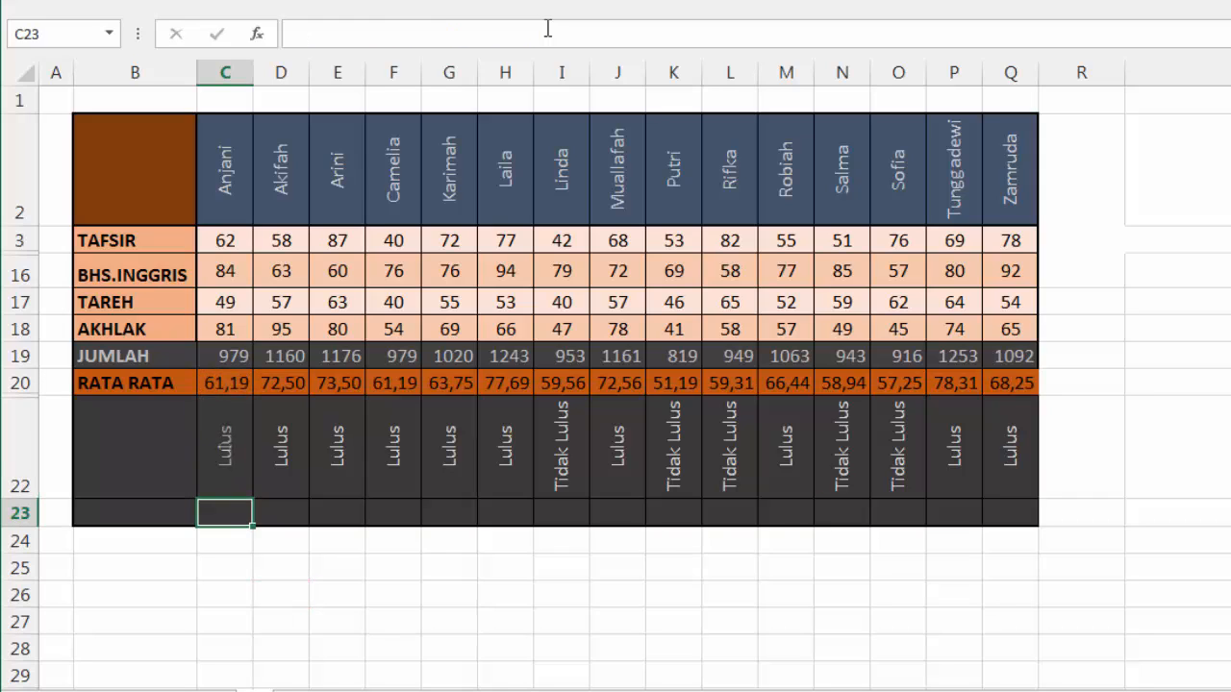
Enter 60 in D26 as the passing threshold and give the cell an orange fill with a border
left_click(272, 593)
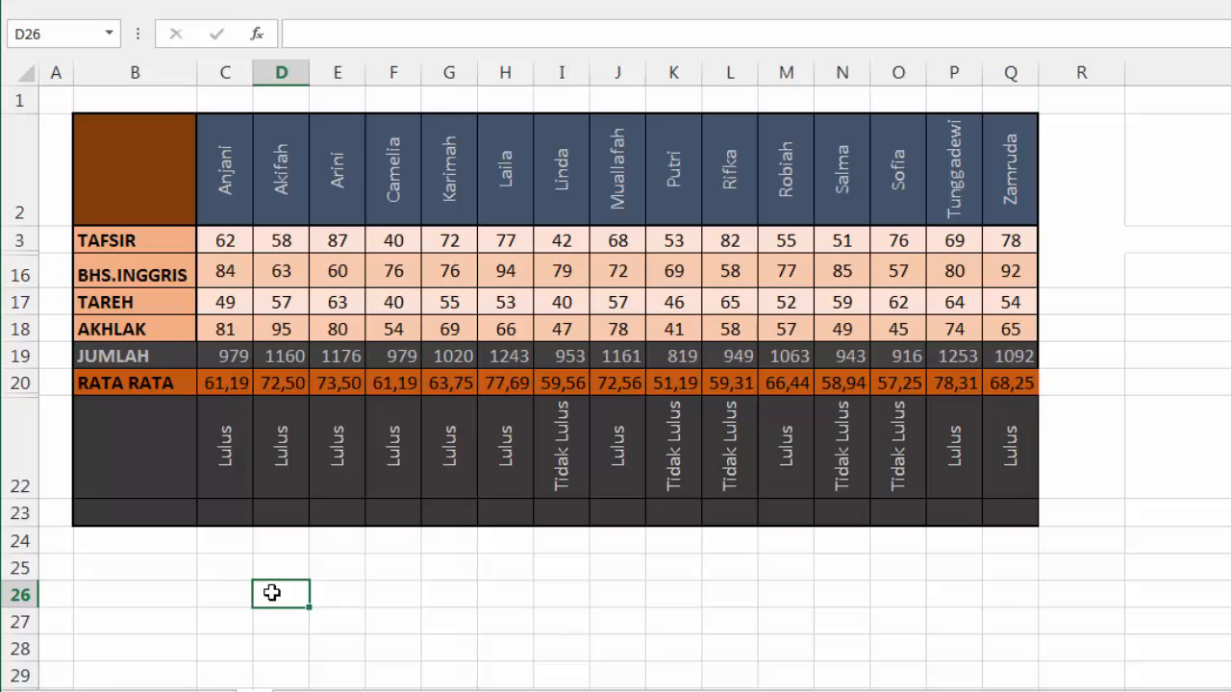
type("60")
key("Return")
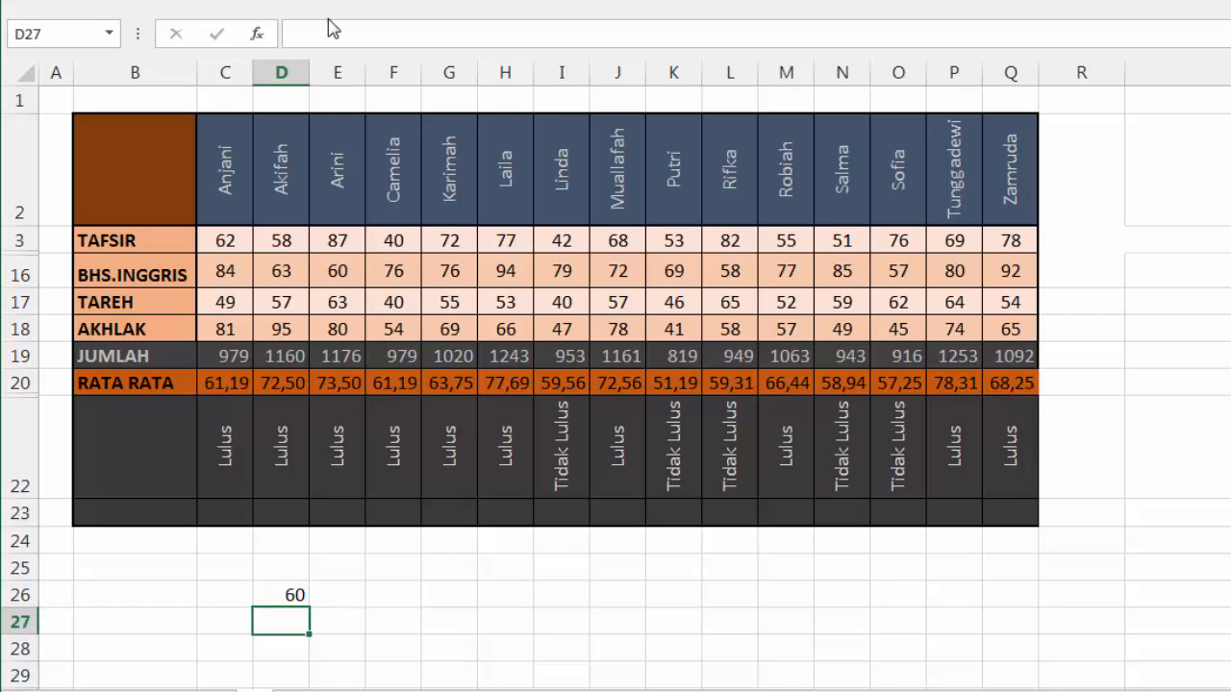
left_click(266, 593)
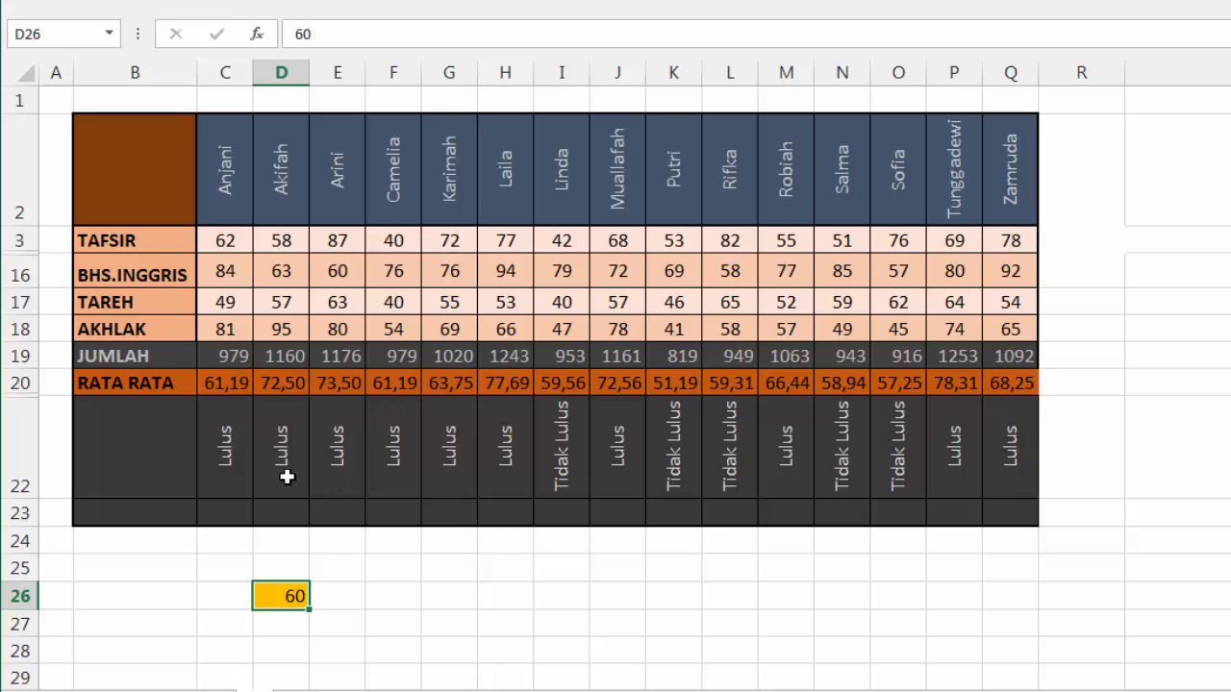
Fill the C22 formula that refers to D26 across row 22 through Q22
left_click(279, 468)
left_click(225, 466)
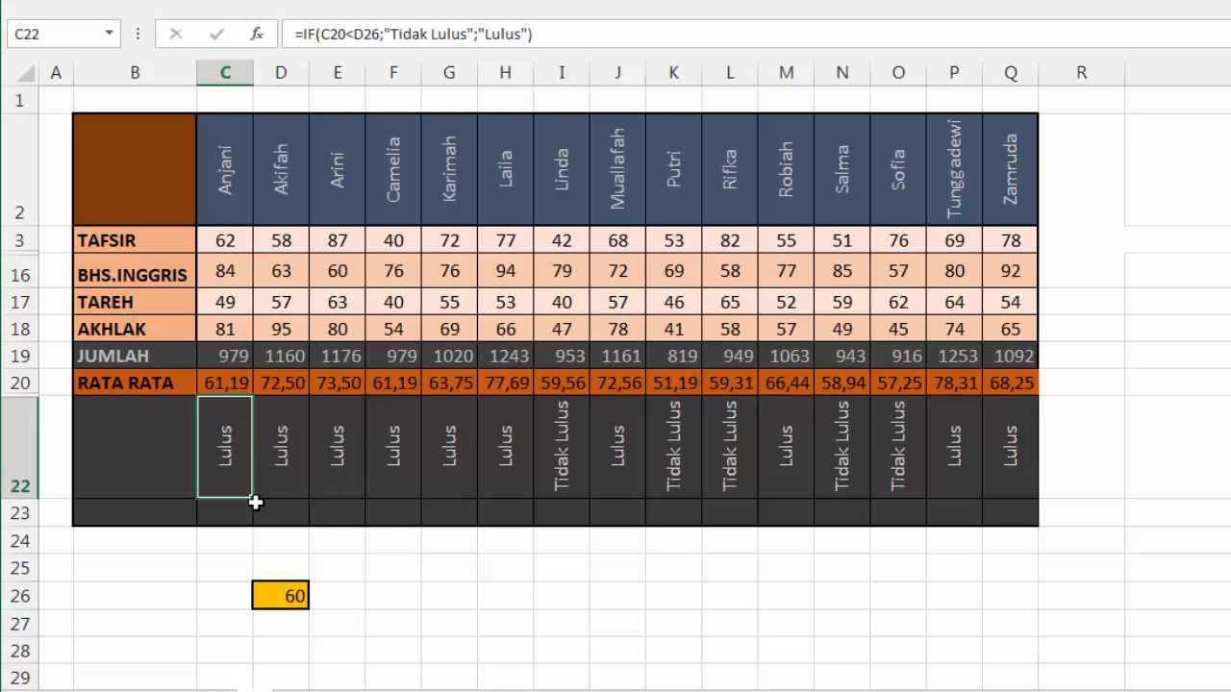
left_click(298, 510)
left_click(236, 471)
left_click_drag(255, 501, 984, 484)
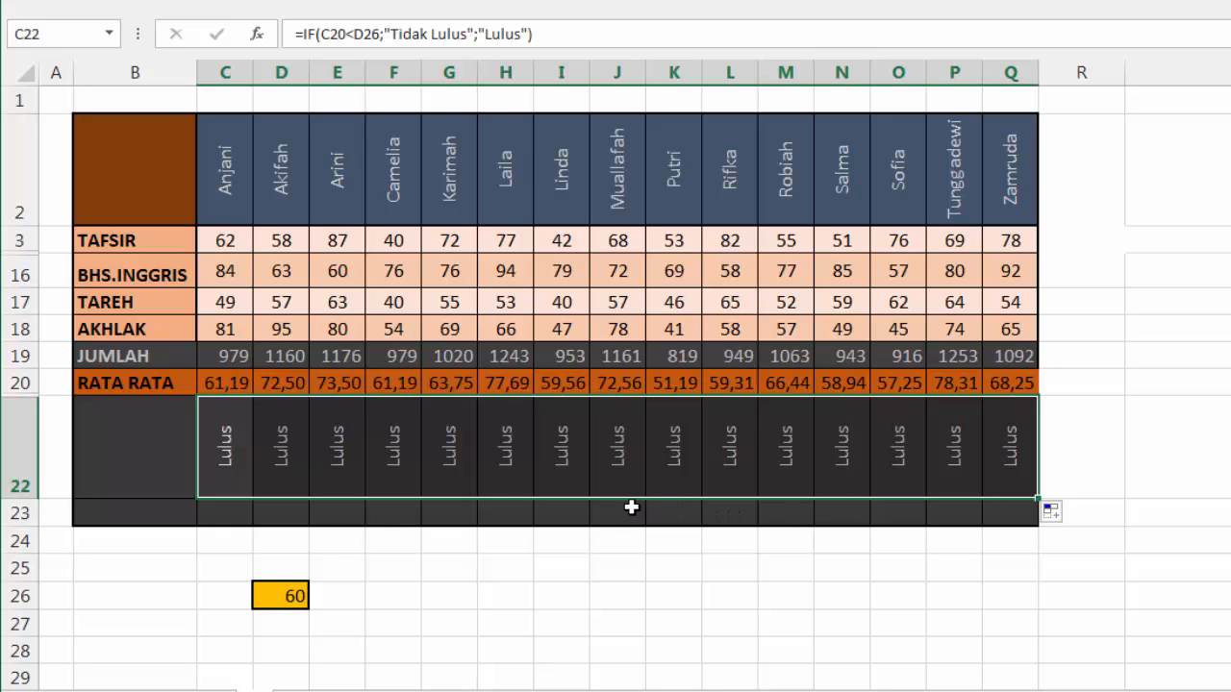
Make the D26 reference in C22's IF formula absolute as $D$26, and fill the formula across row 22 through Q22
left_click(238, 475)
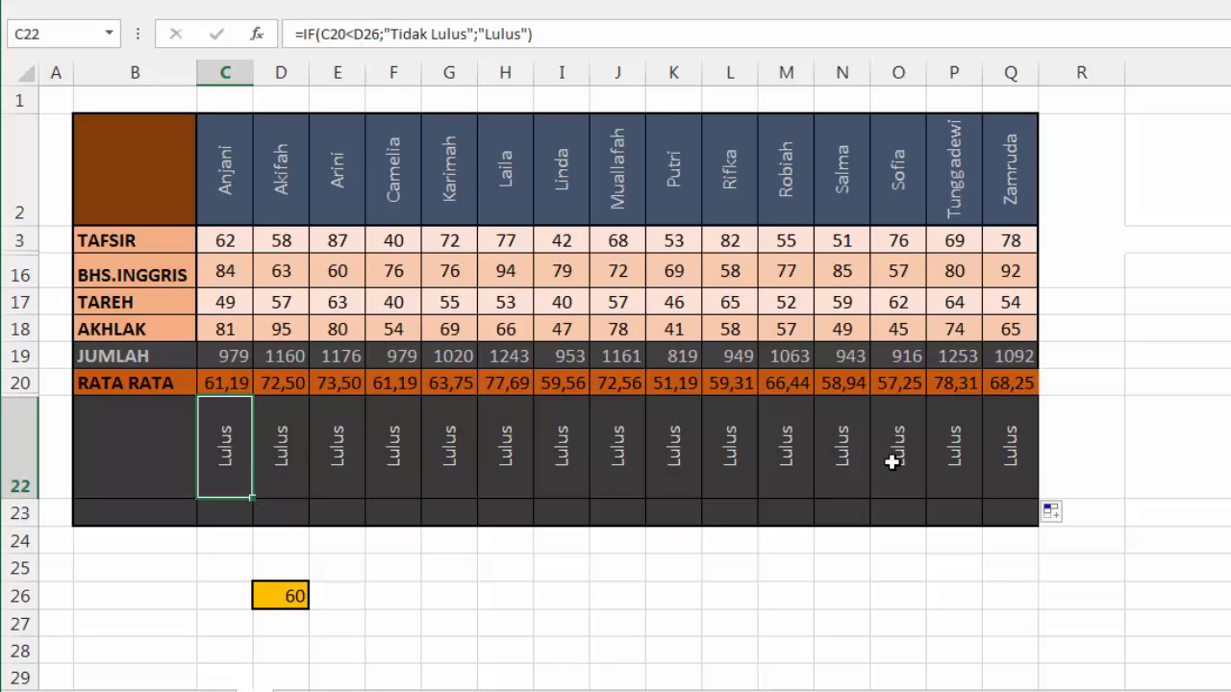
double_click(230, 438)
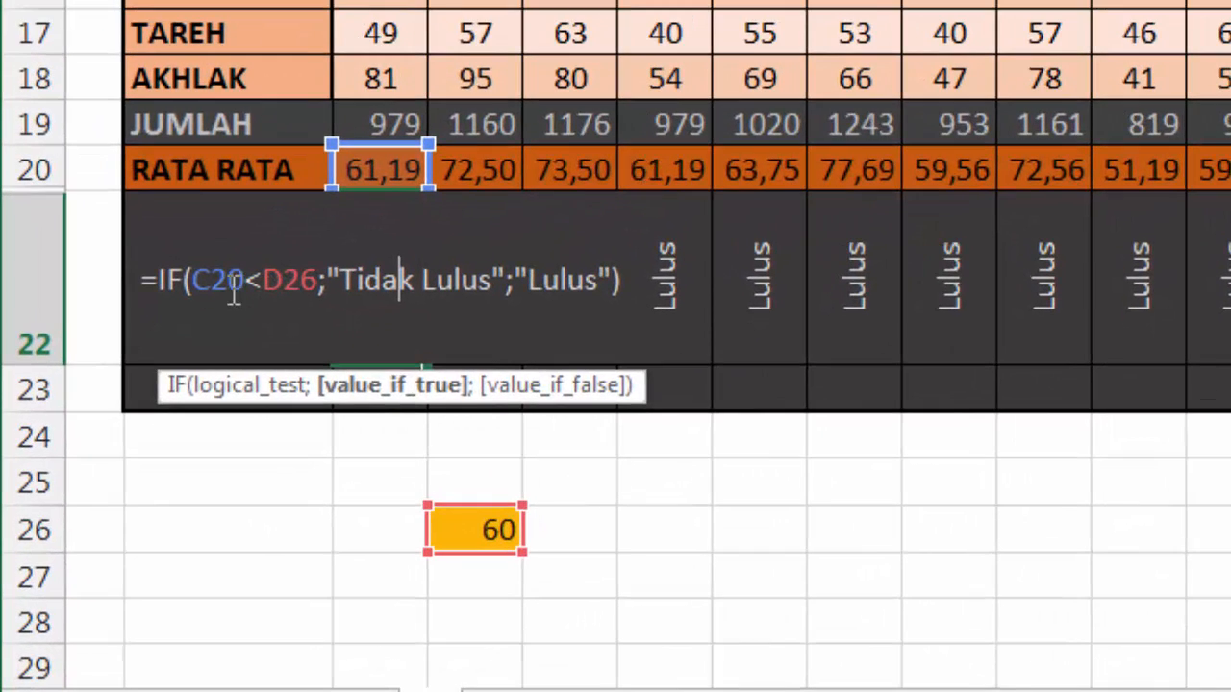
left_click(141, 438)
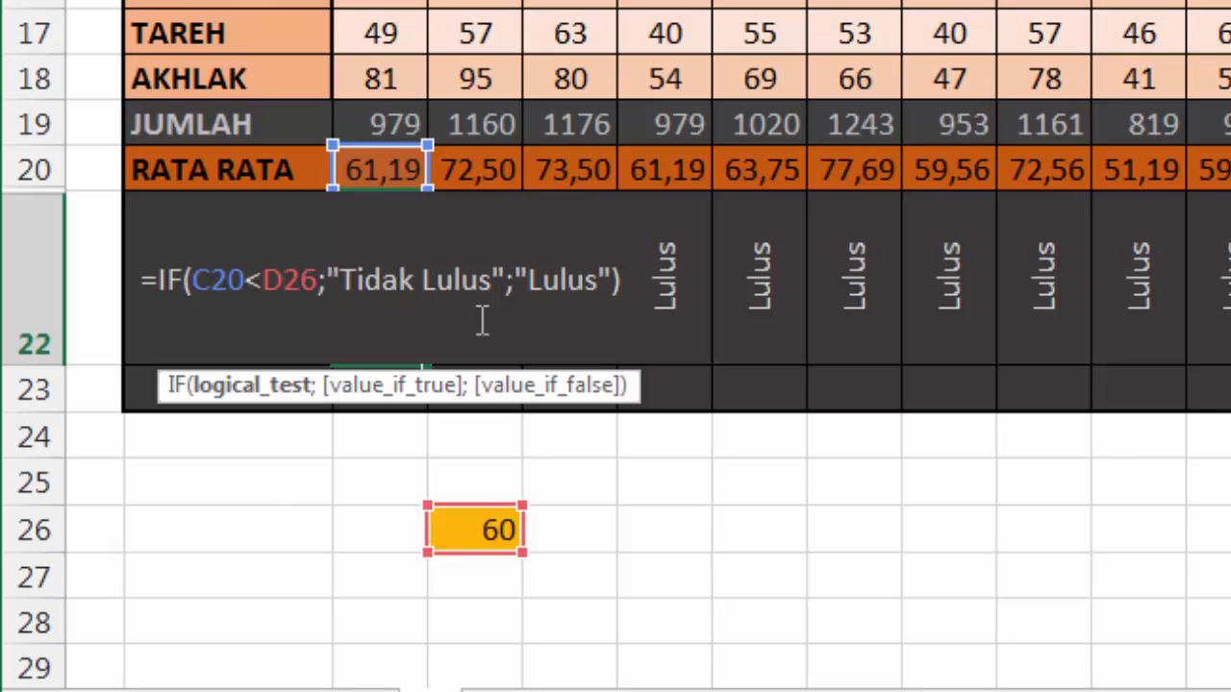
key("F4")
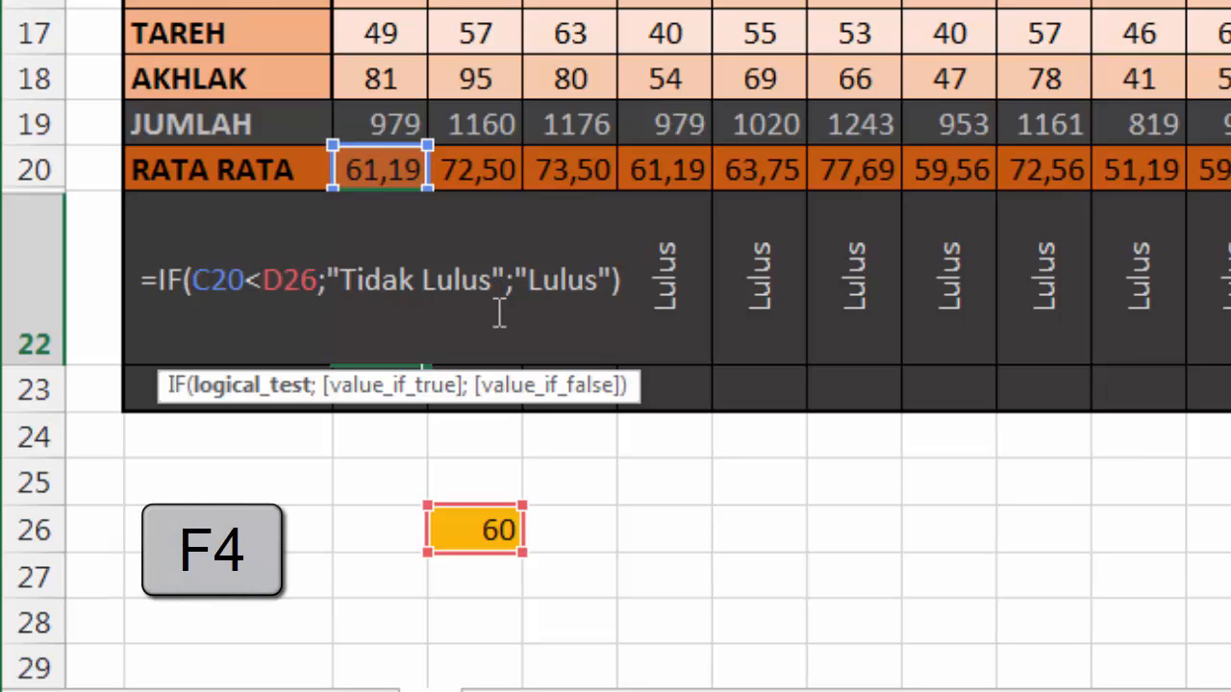
key("F4")
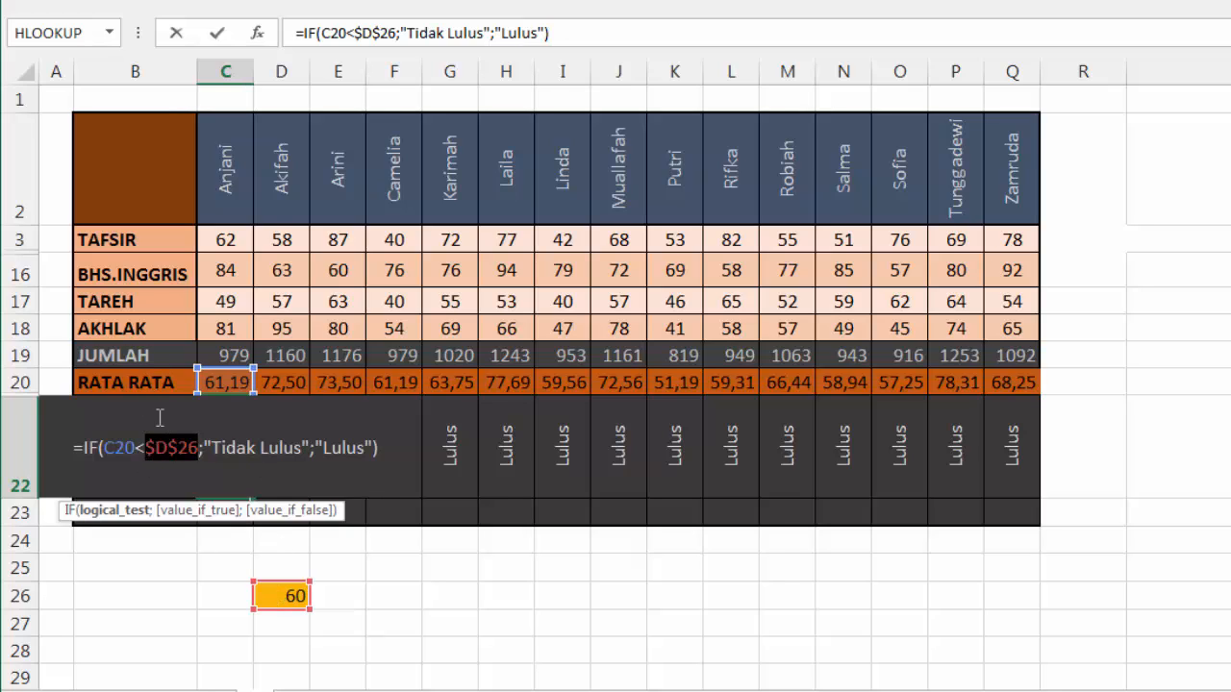
left_click(198, 448)
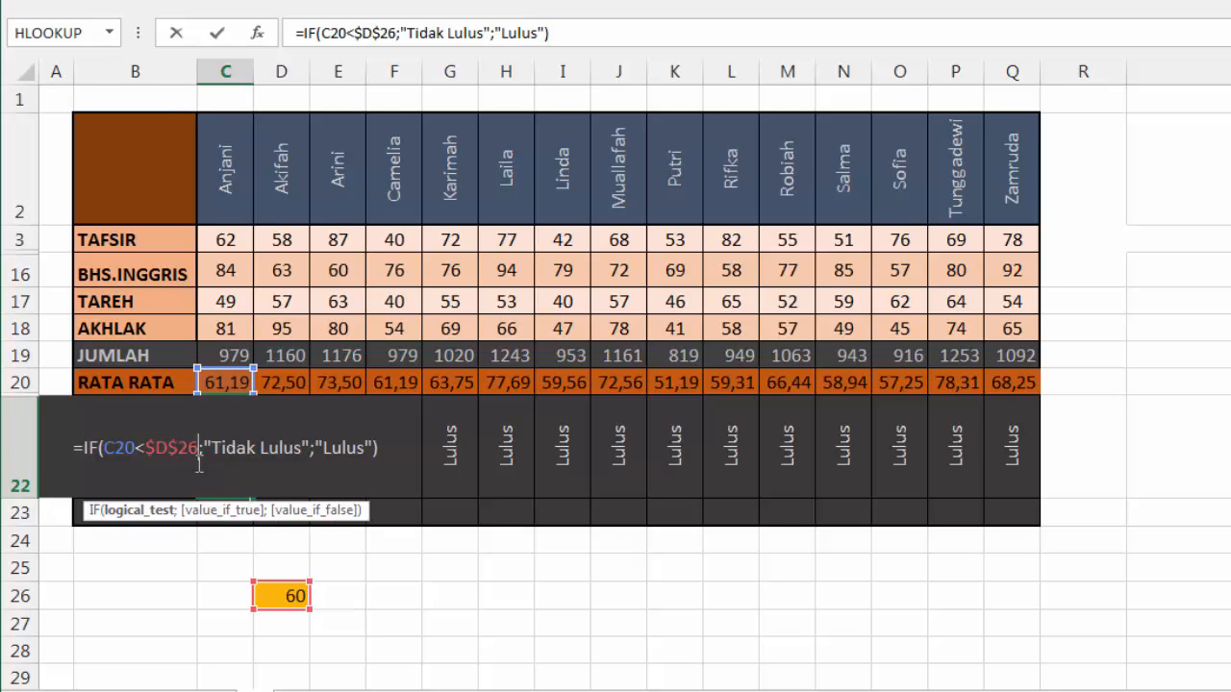
left_click(152, 449)
left_click(170, 448)
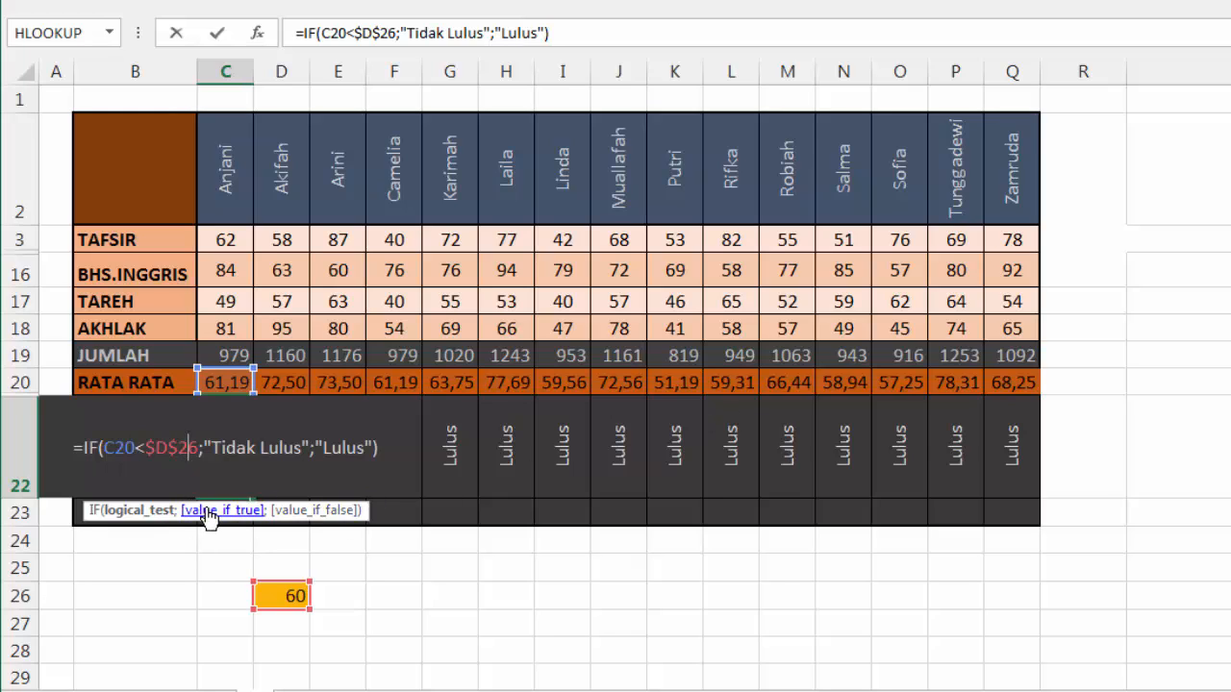
left_click(344, 447)
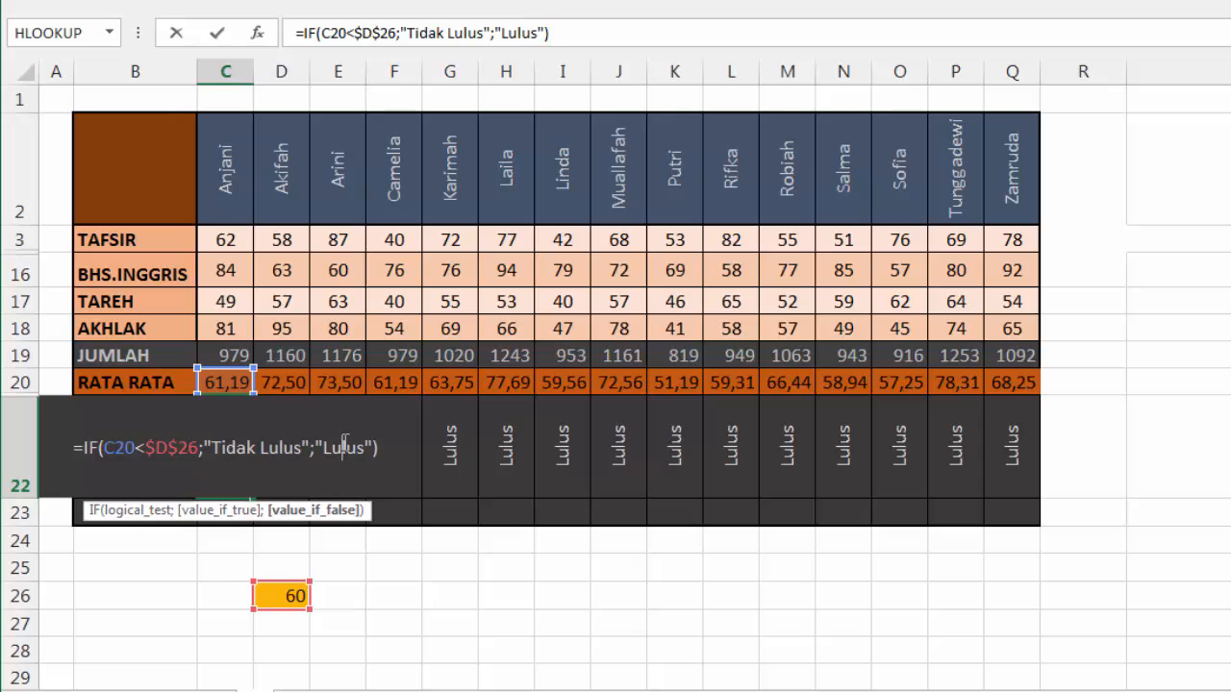
key("Return")
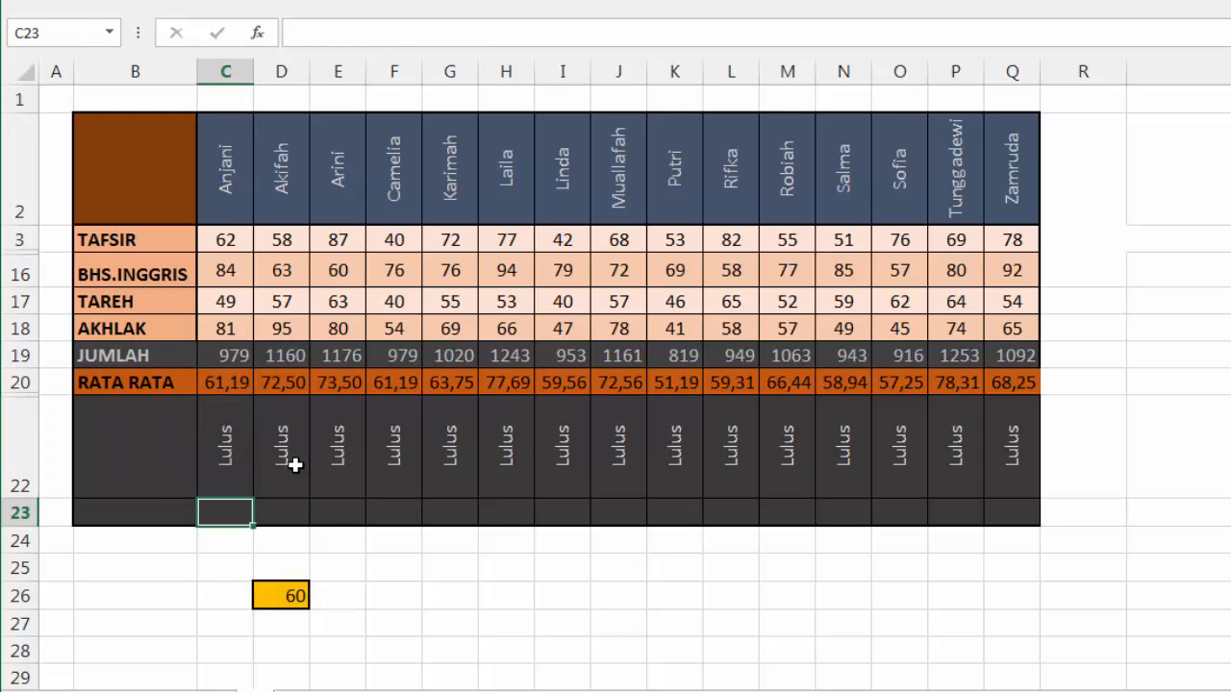
left_click(232, 472)
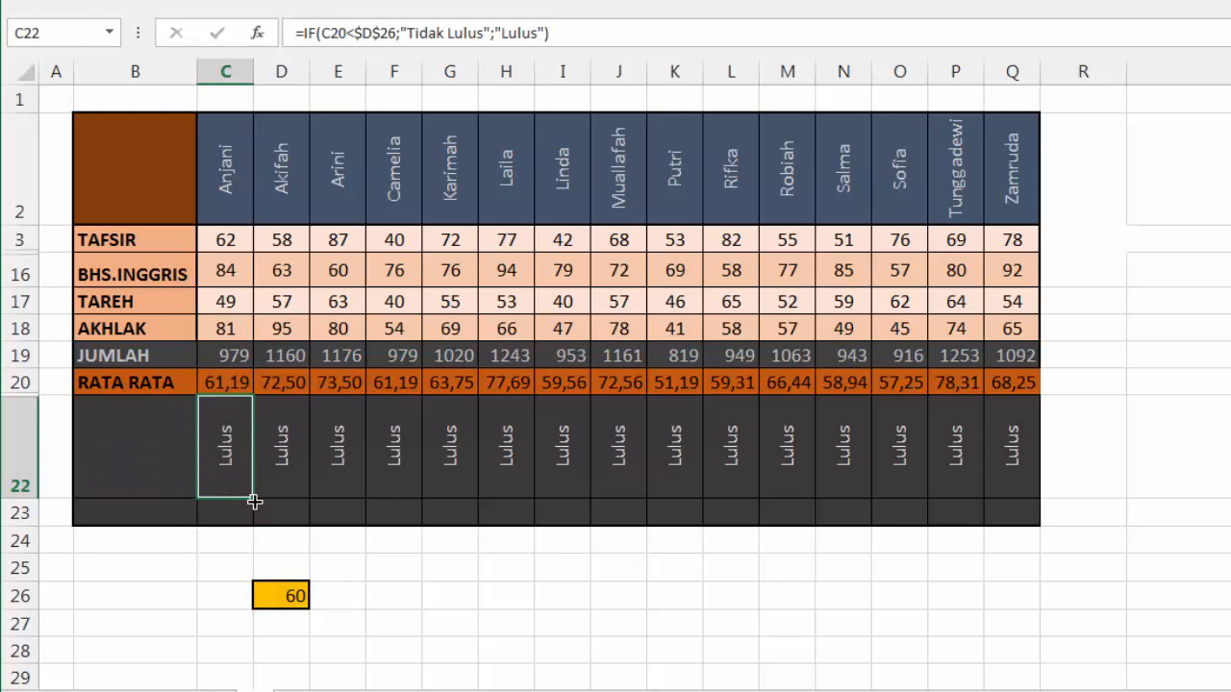
left_click_drag(253, 501, 1027, 501)
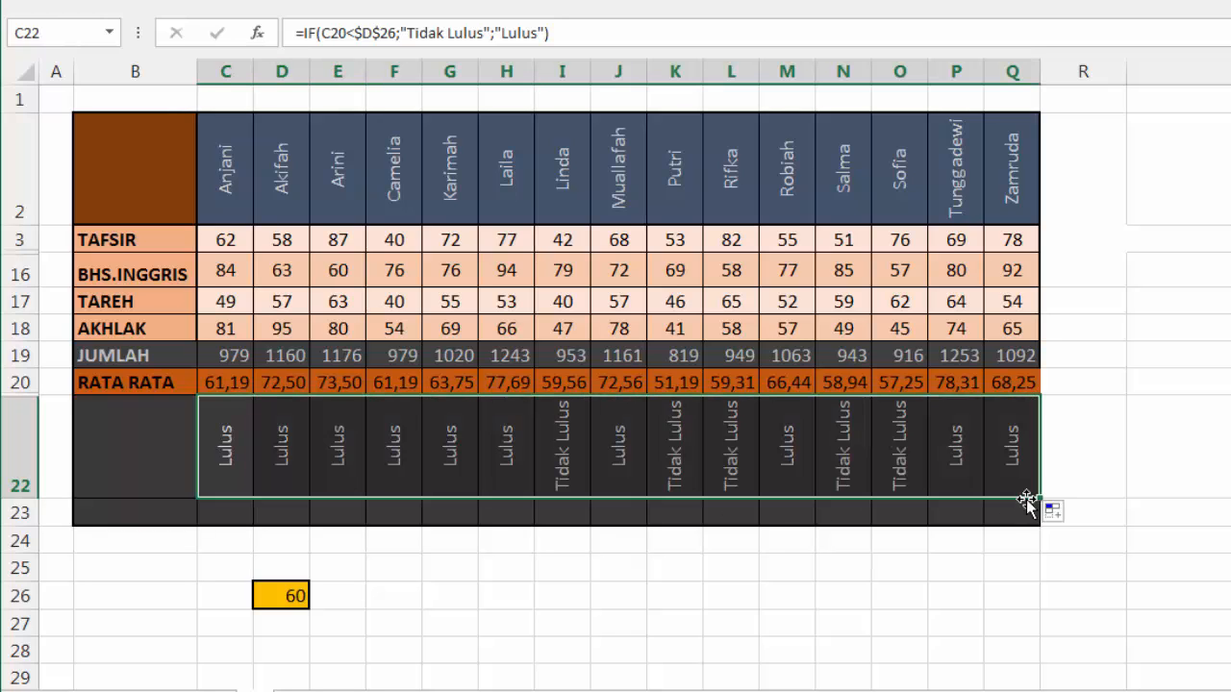
Enter the label "Nilai Minimal" in B26 for the passing threshold
left_click(255, 597)
left_click(124, 597)
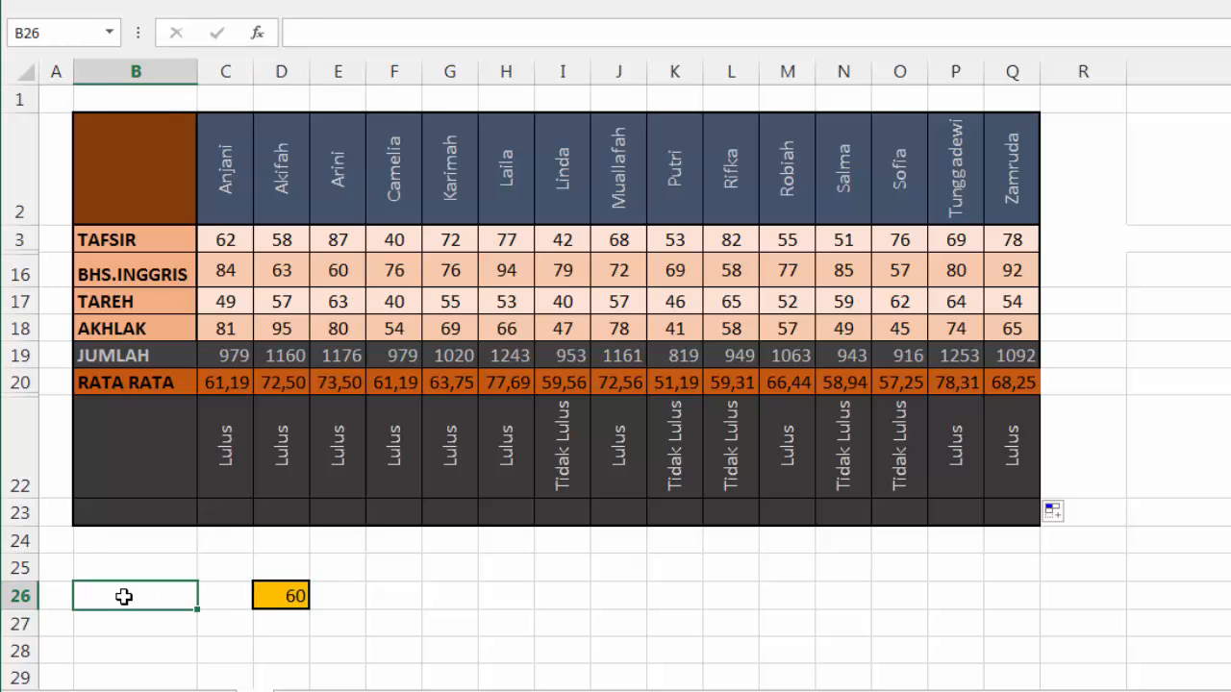
type("Nilai ")
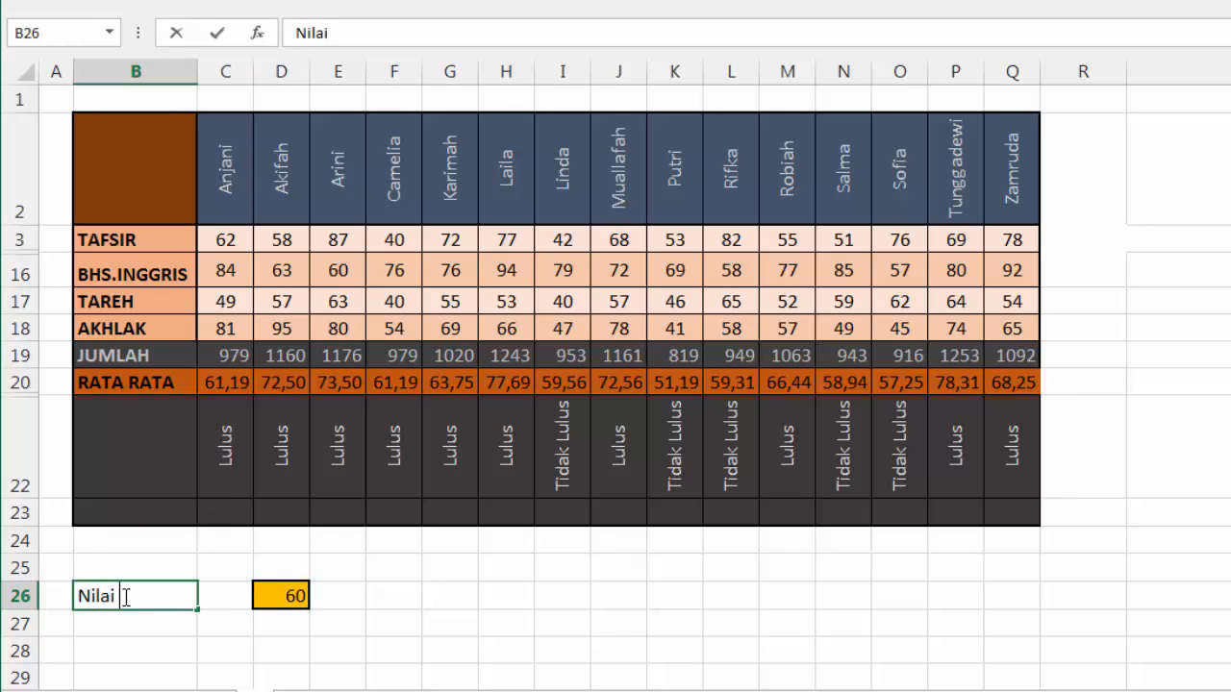
type("Minima")
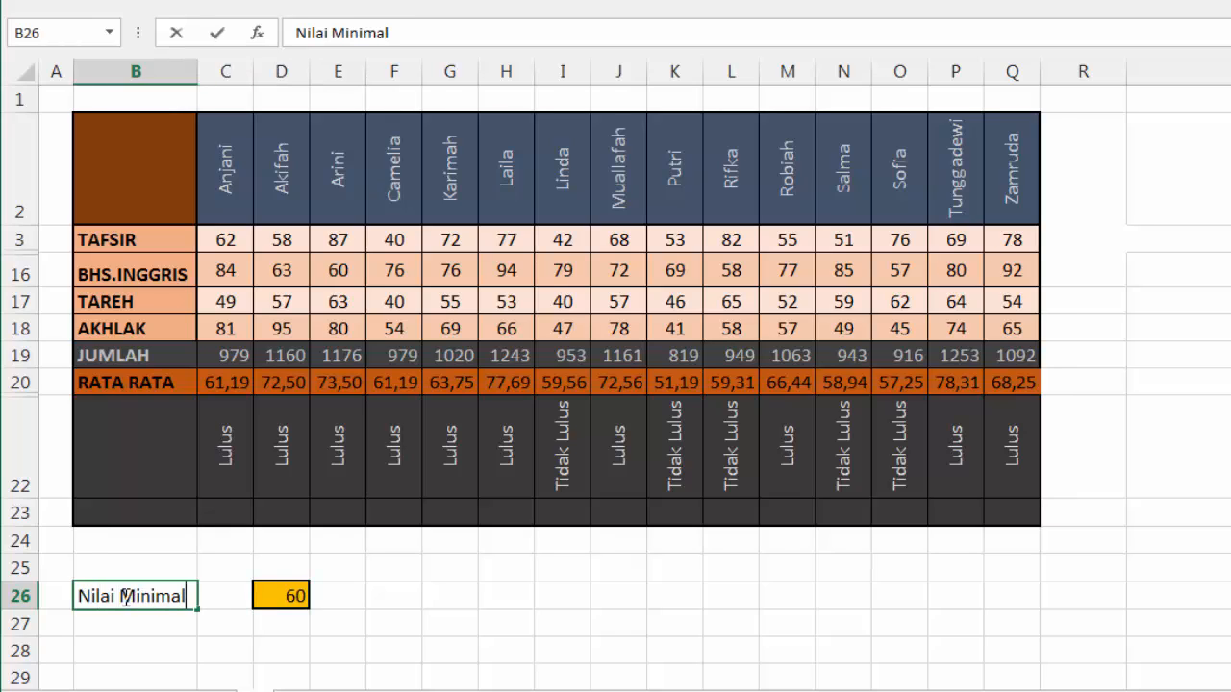
type("l")
left_click(340, 585)
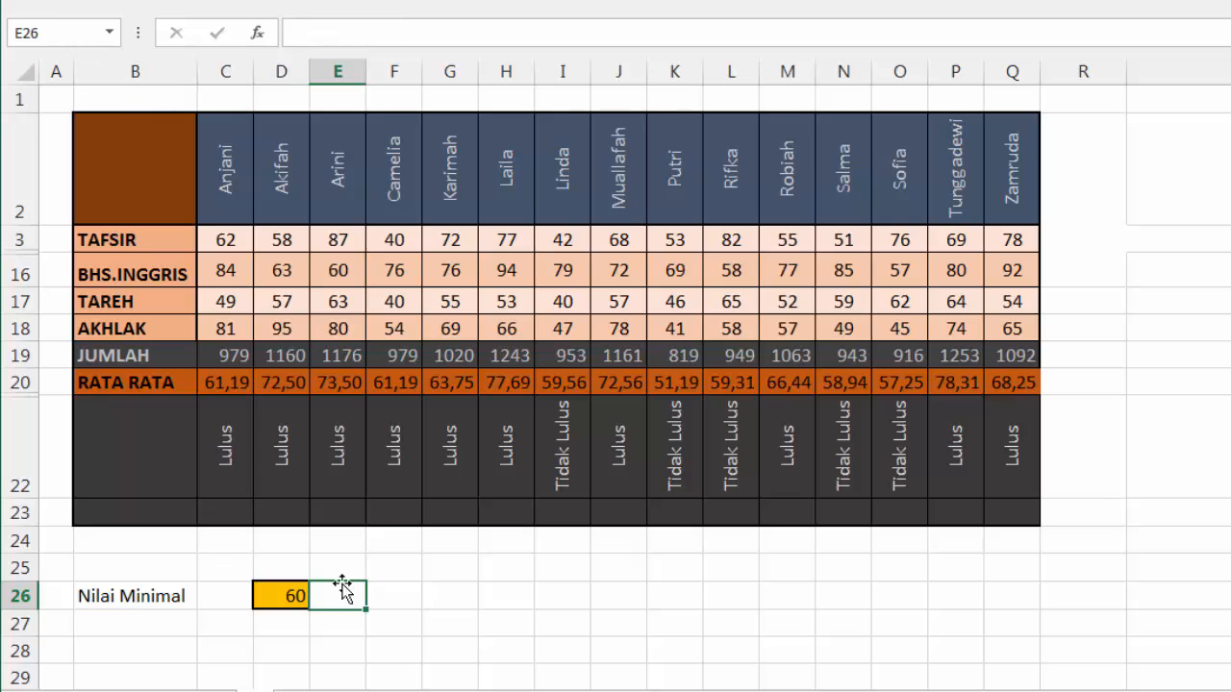
Test the passing threshold in D26 with the values 50, 70 and 80, and set it back to 60
left_click(286, 595)
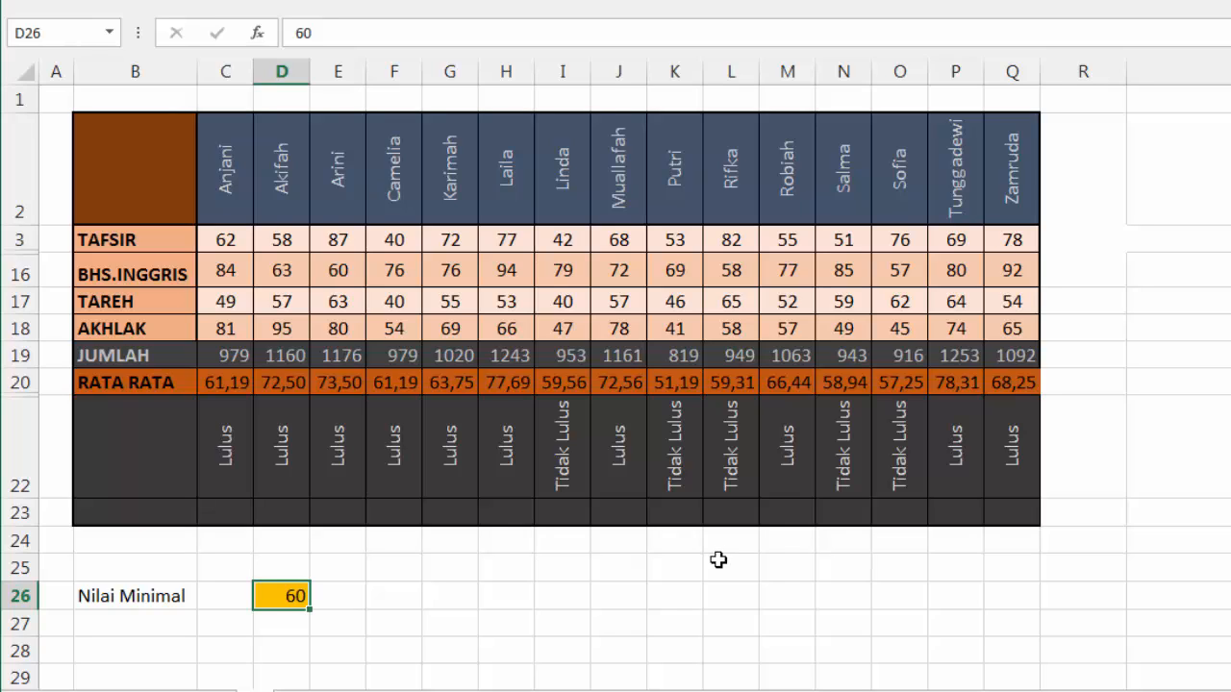
type("50")
key("Return")
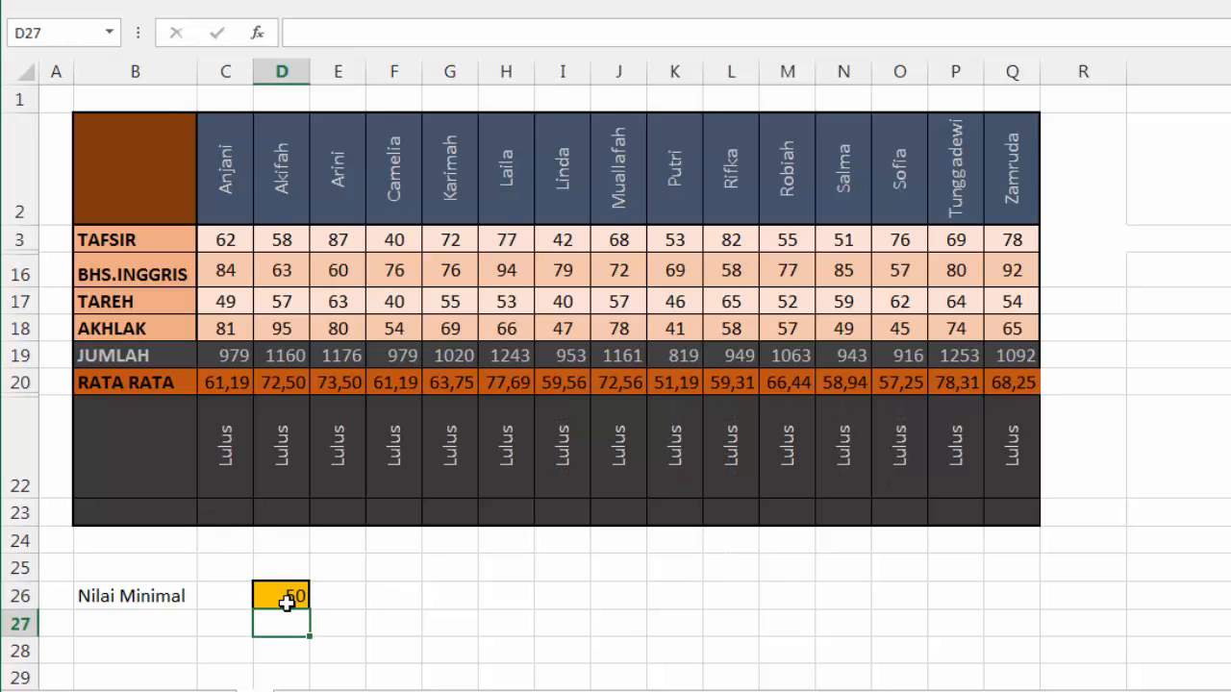
left_click(281, 598)
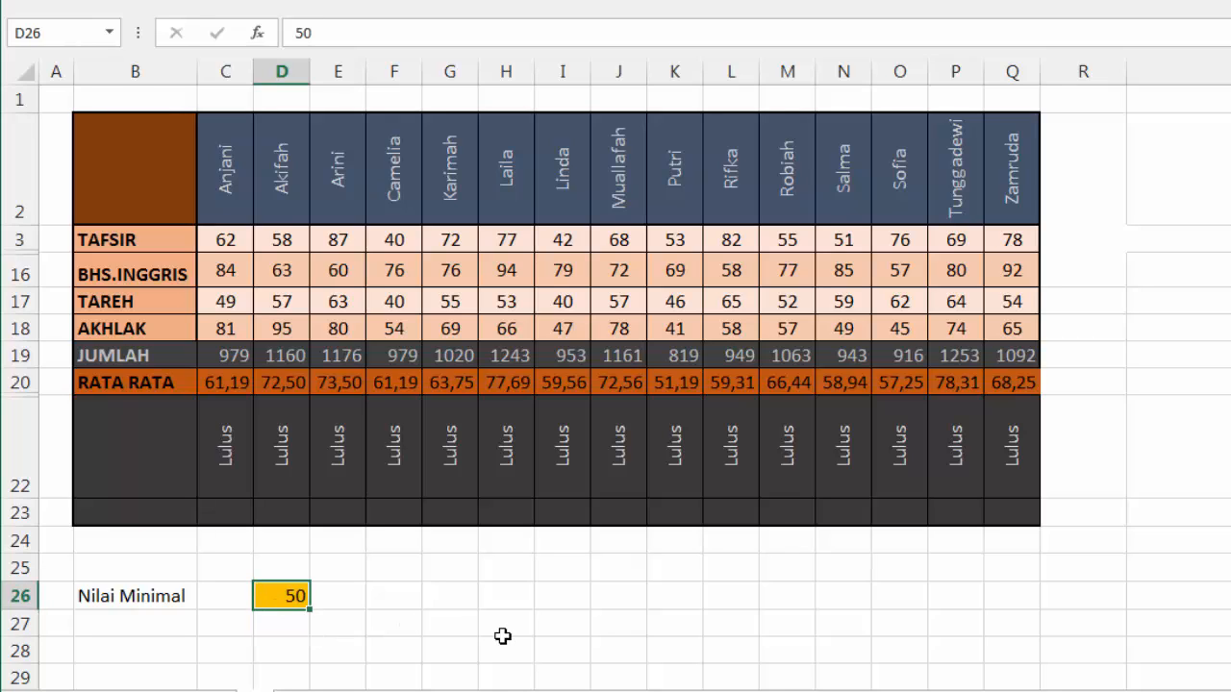
type("70")
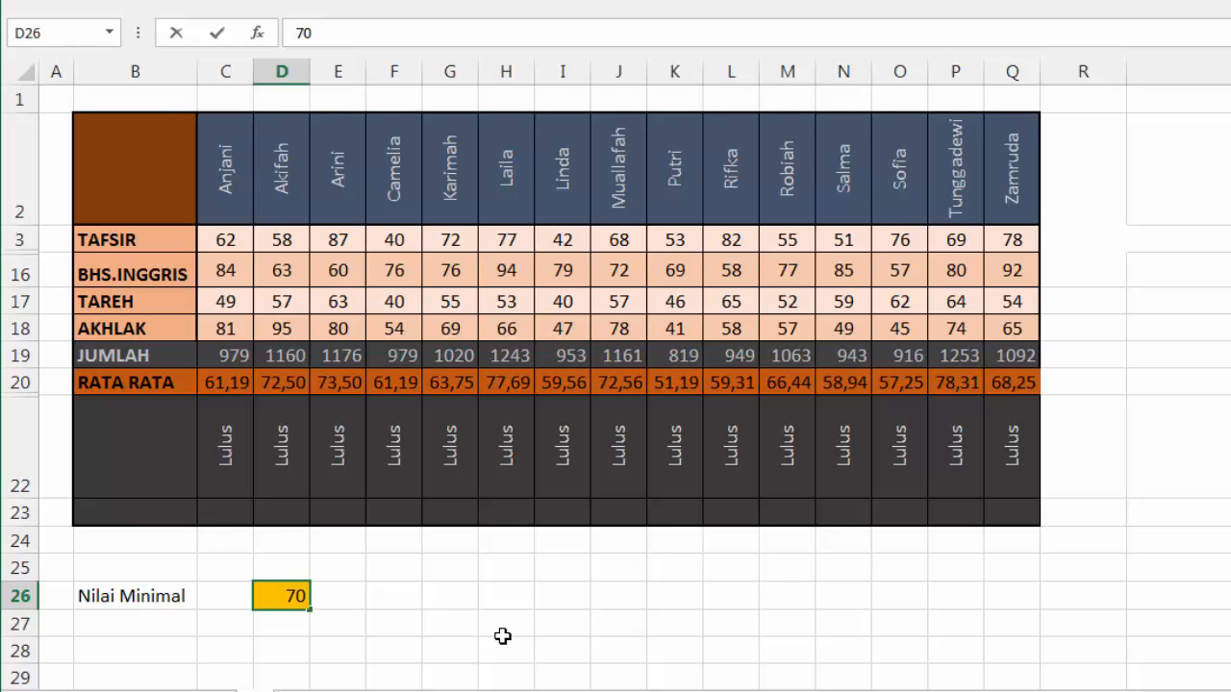
key("Return")
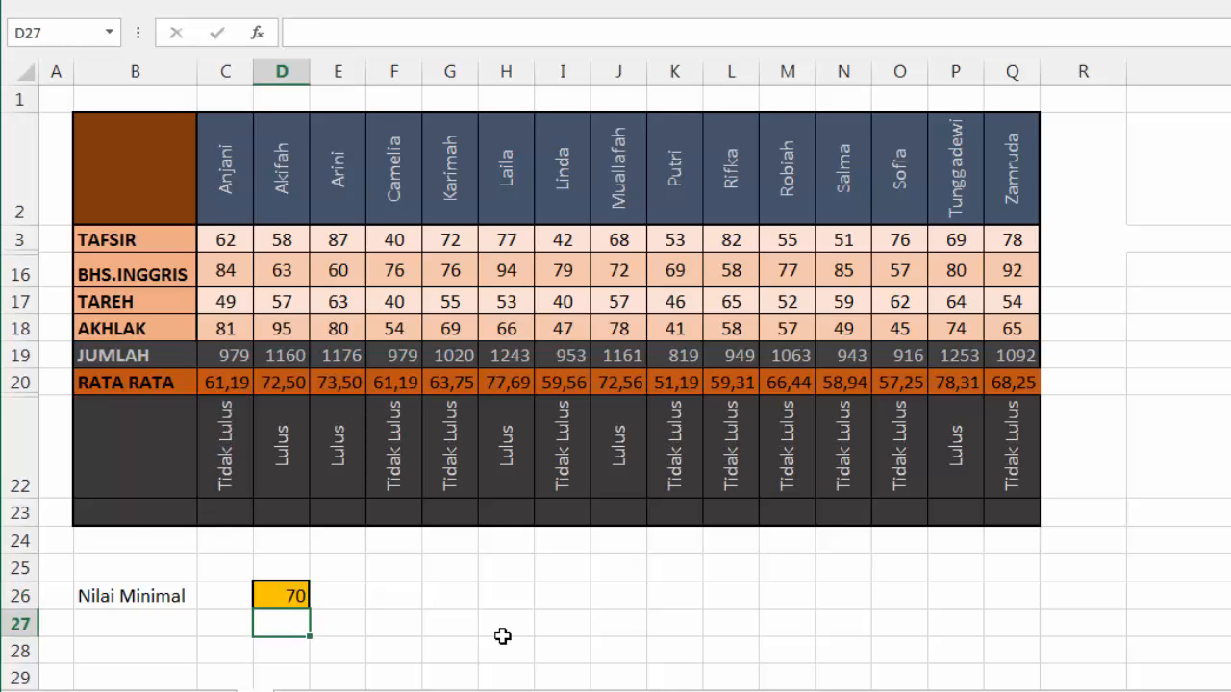
key("Up")
type("80")
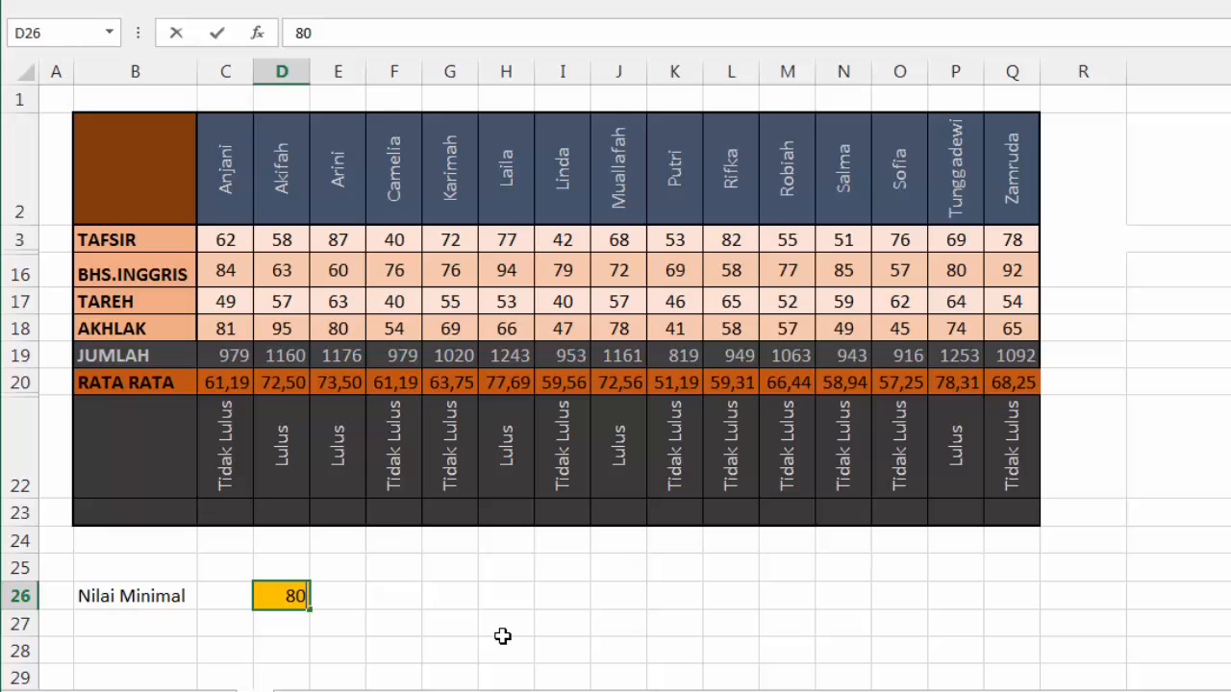
key("Return")
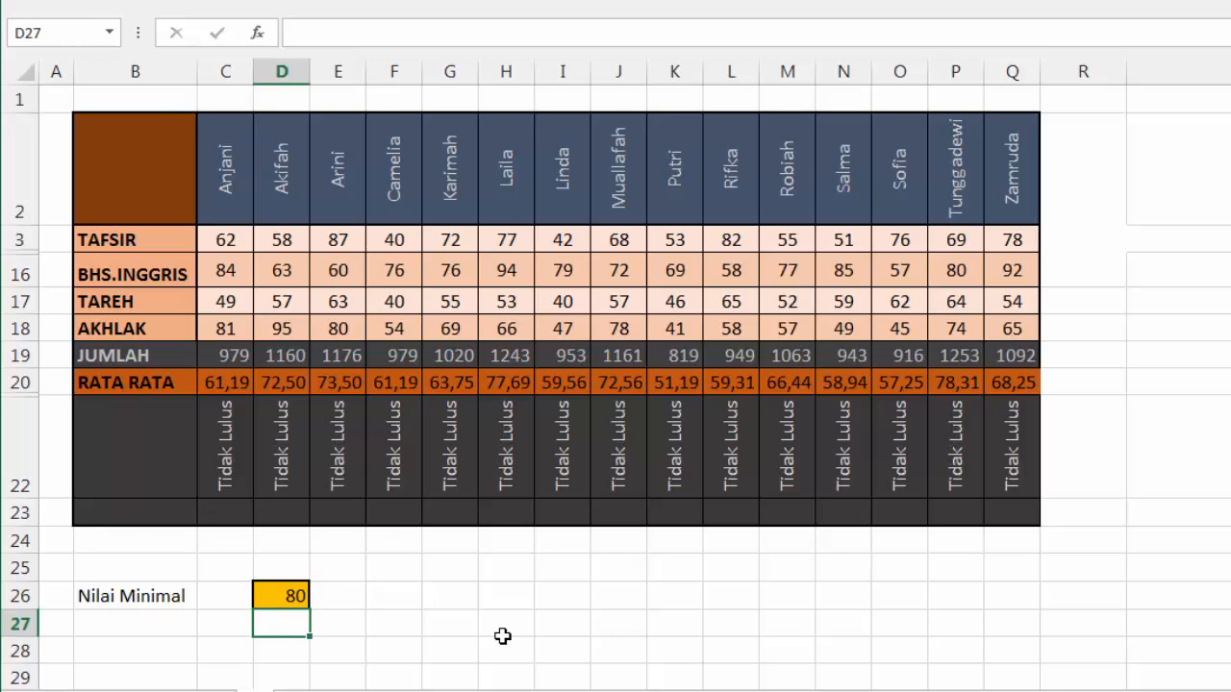
key("Up")
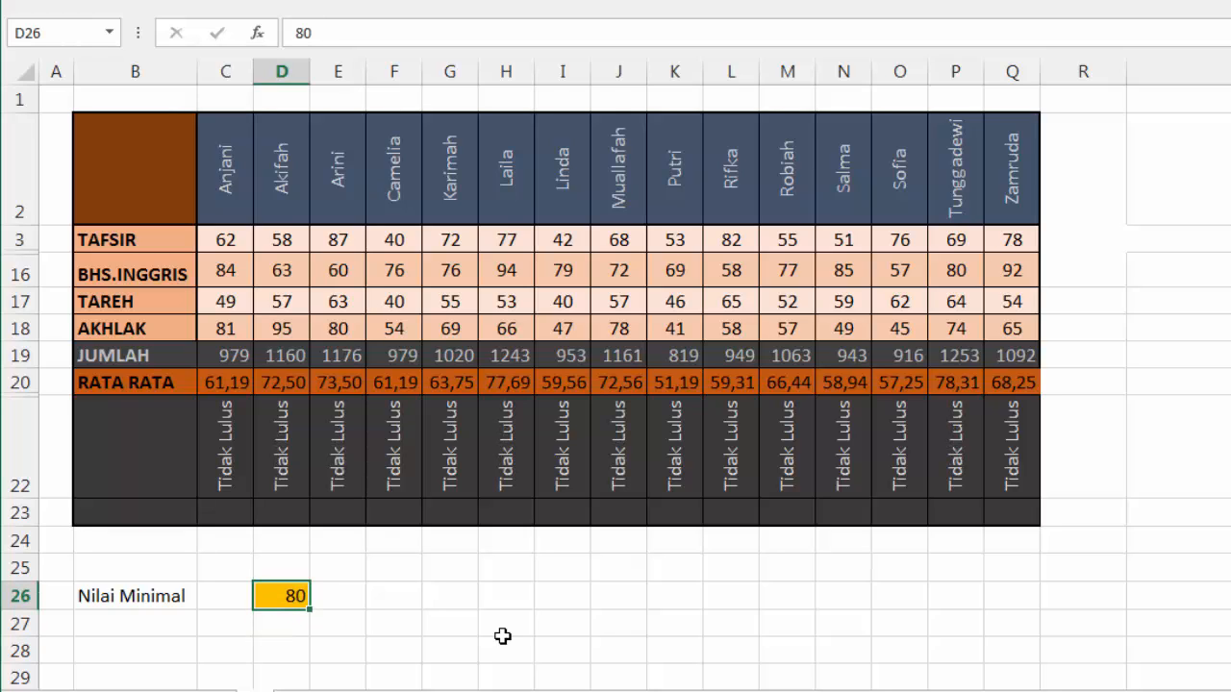
type("60")
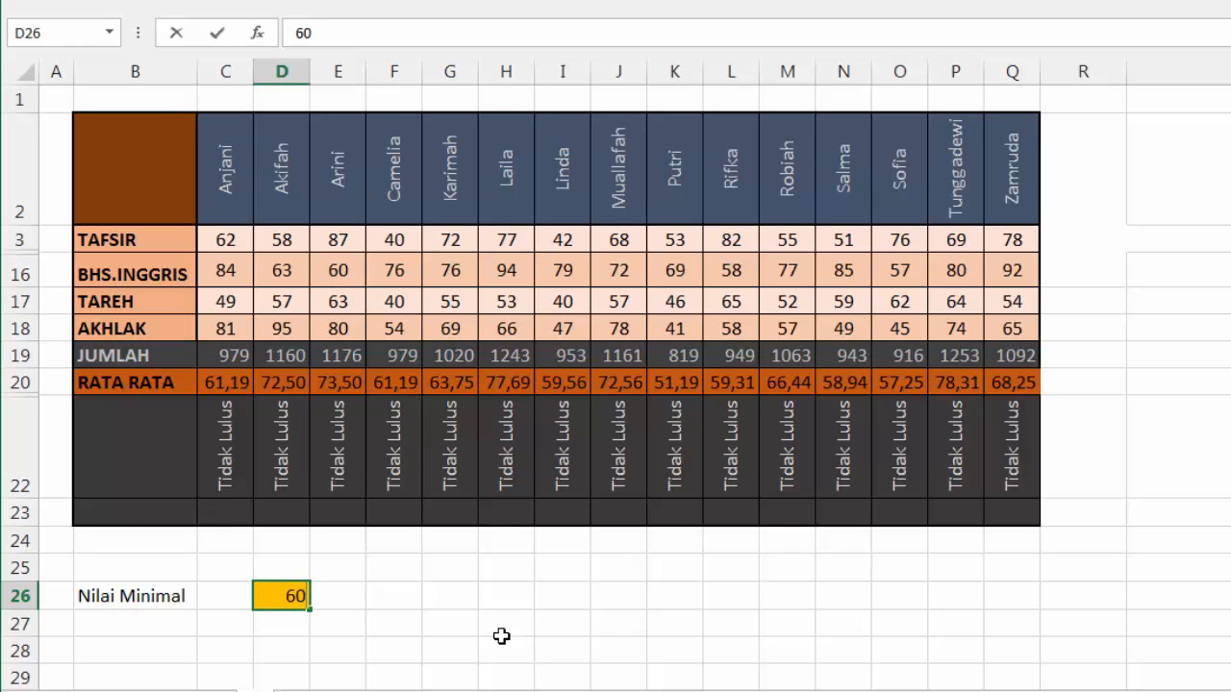
key("Return")
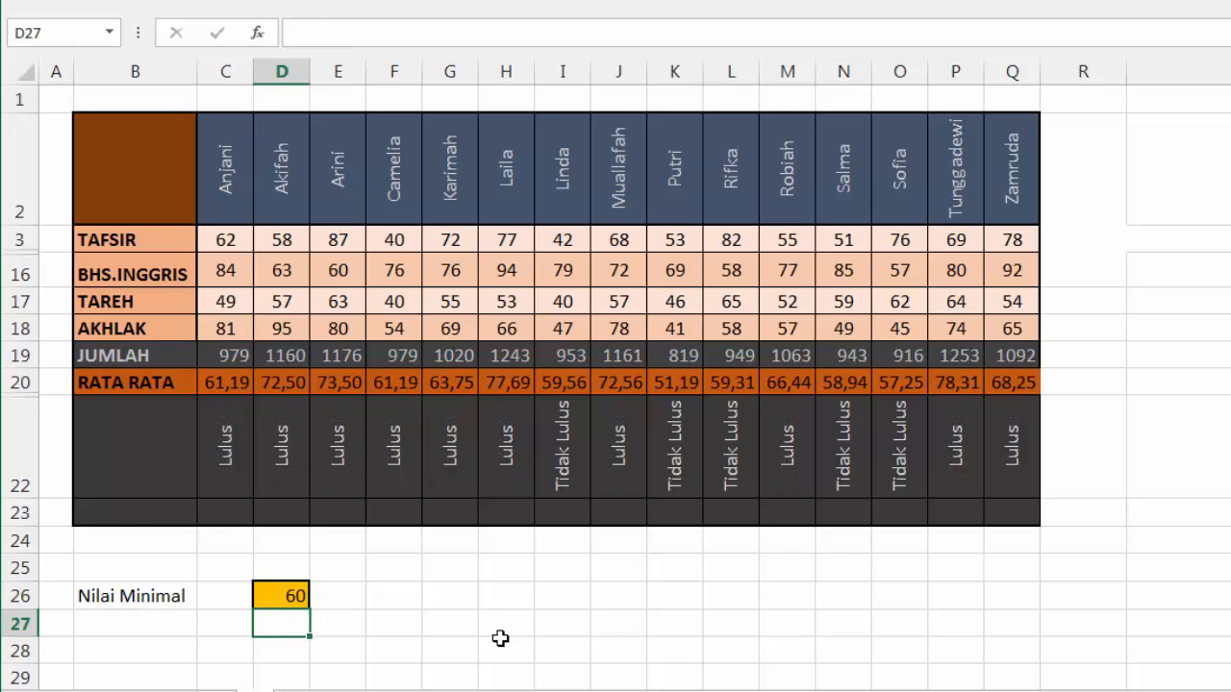
Delete row 26, which holds the threshold, to check the effect on the row 22 formulas, and undo the deletion
left_click(405, 630)
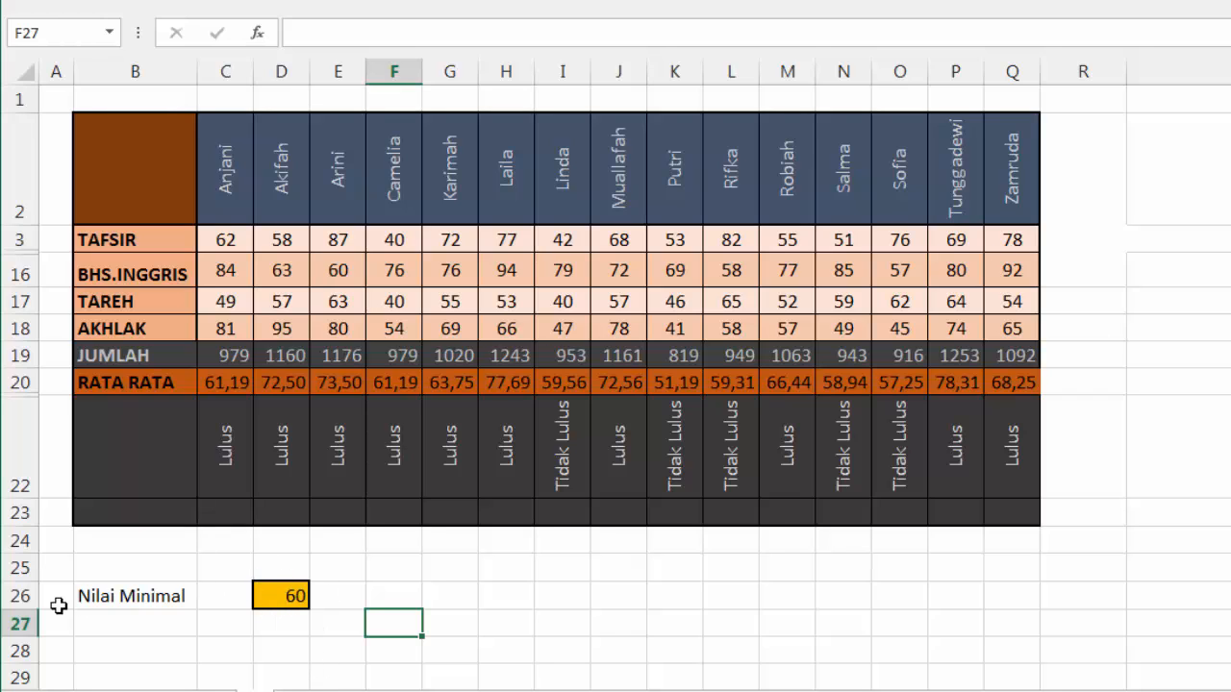
right_click(25, 599)
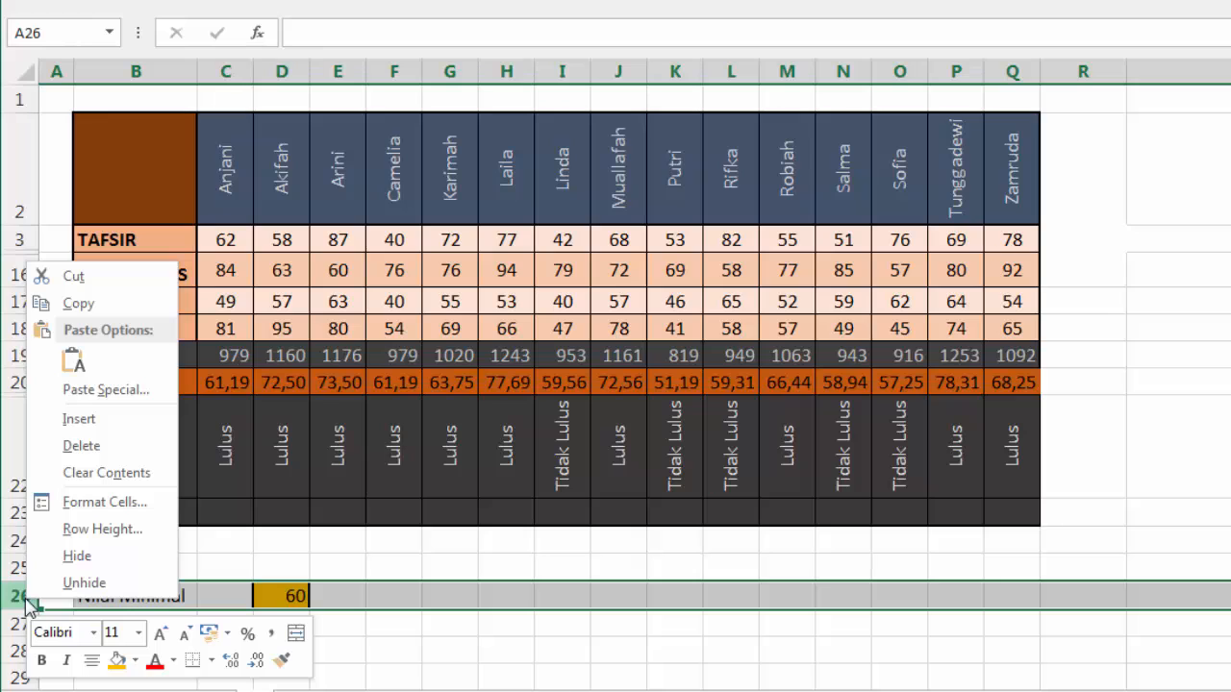
left_click(82, 446)
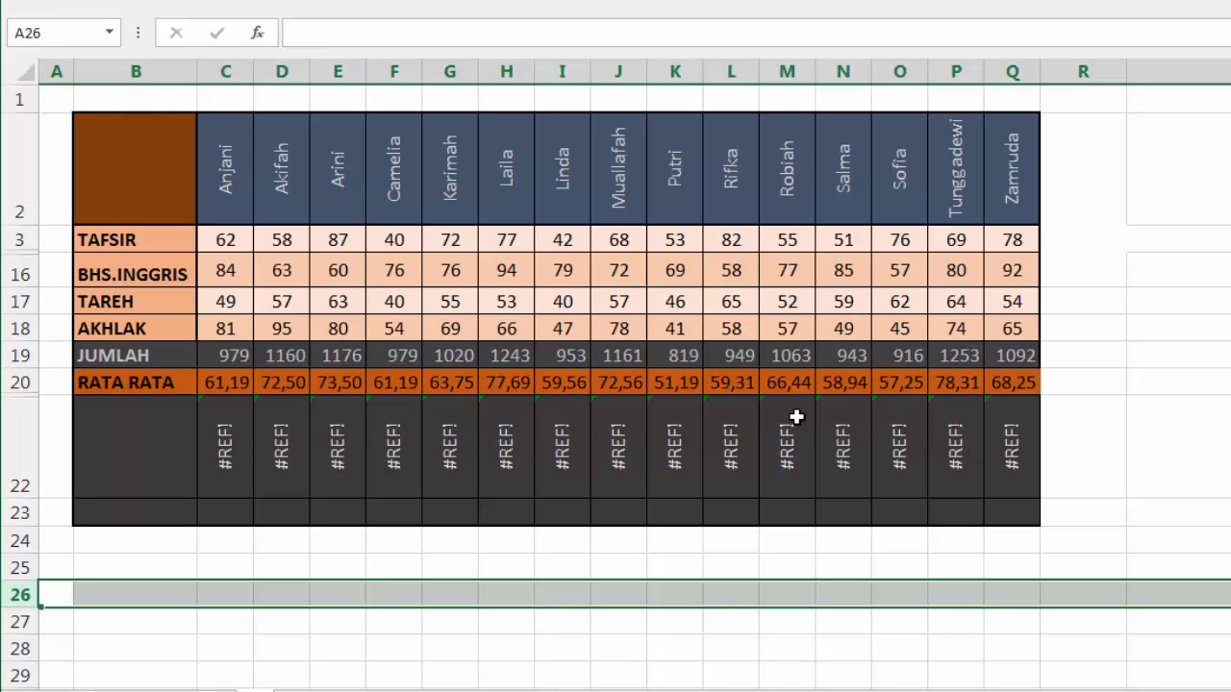
left_click_drag(240, 451, 606, 448)
key("ctrl+z")
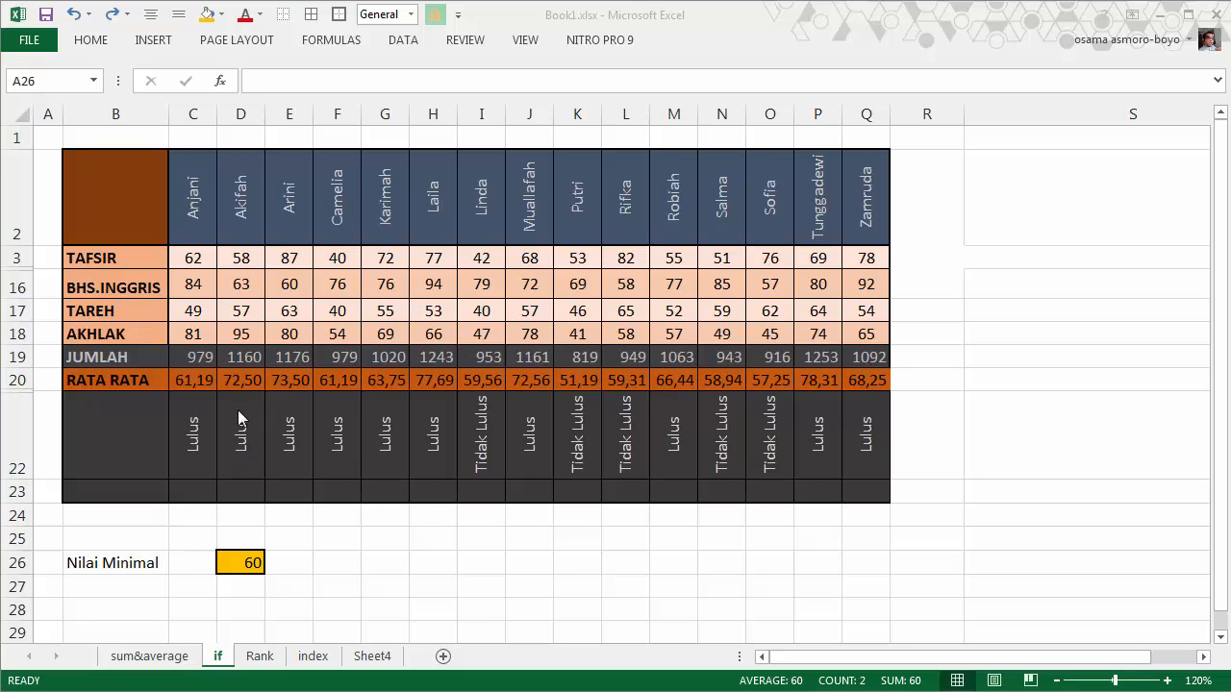
Review the IF formula in C22 with its absolute reference to the threshold cell, leaving the formula as it is
left_click(189, 432)
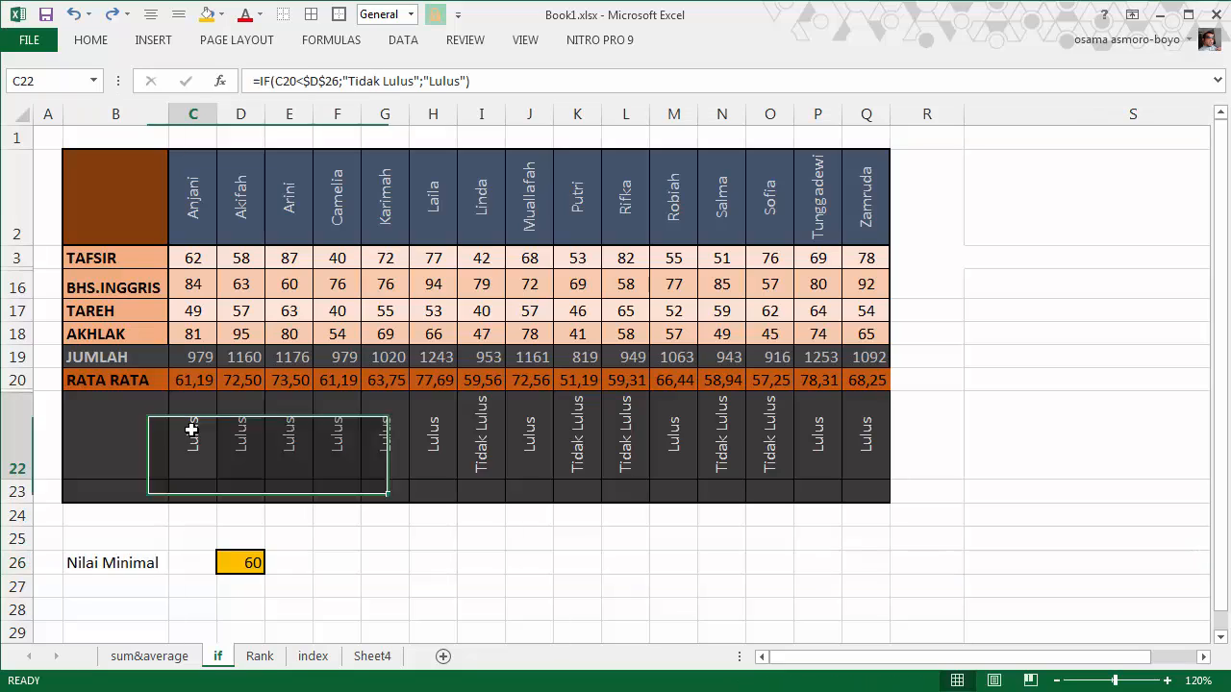
left_click(196, 357)
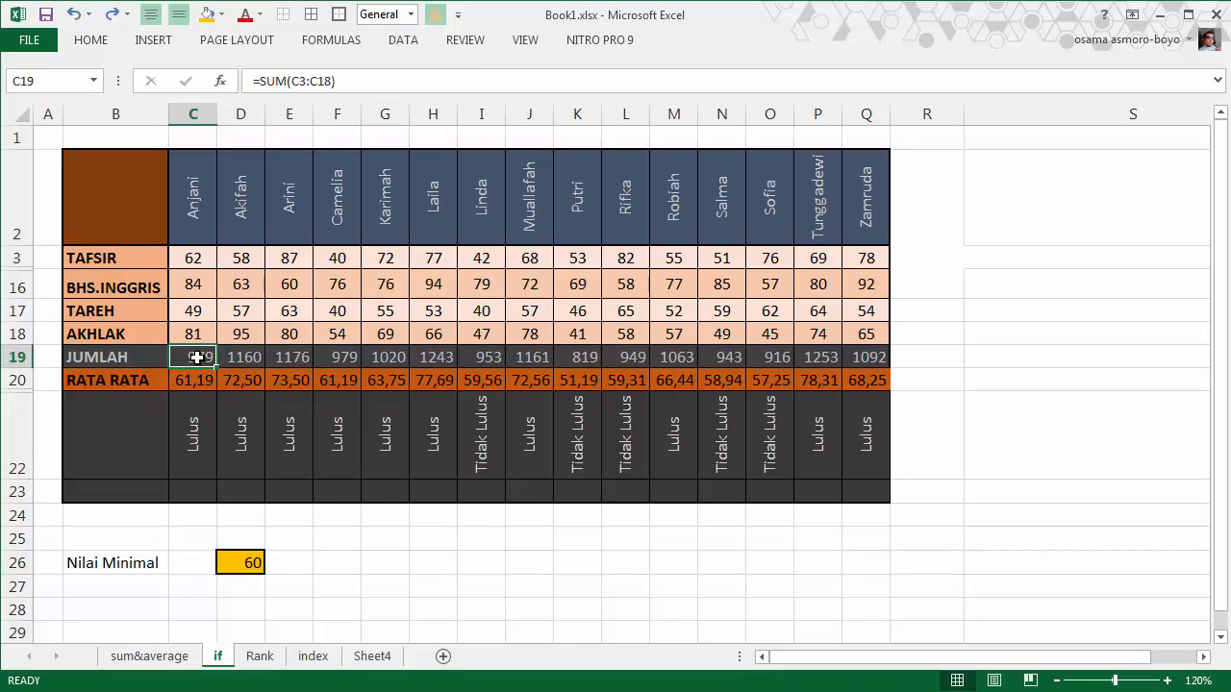
left_click(193, 438)
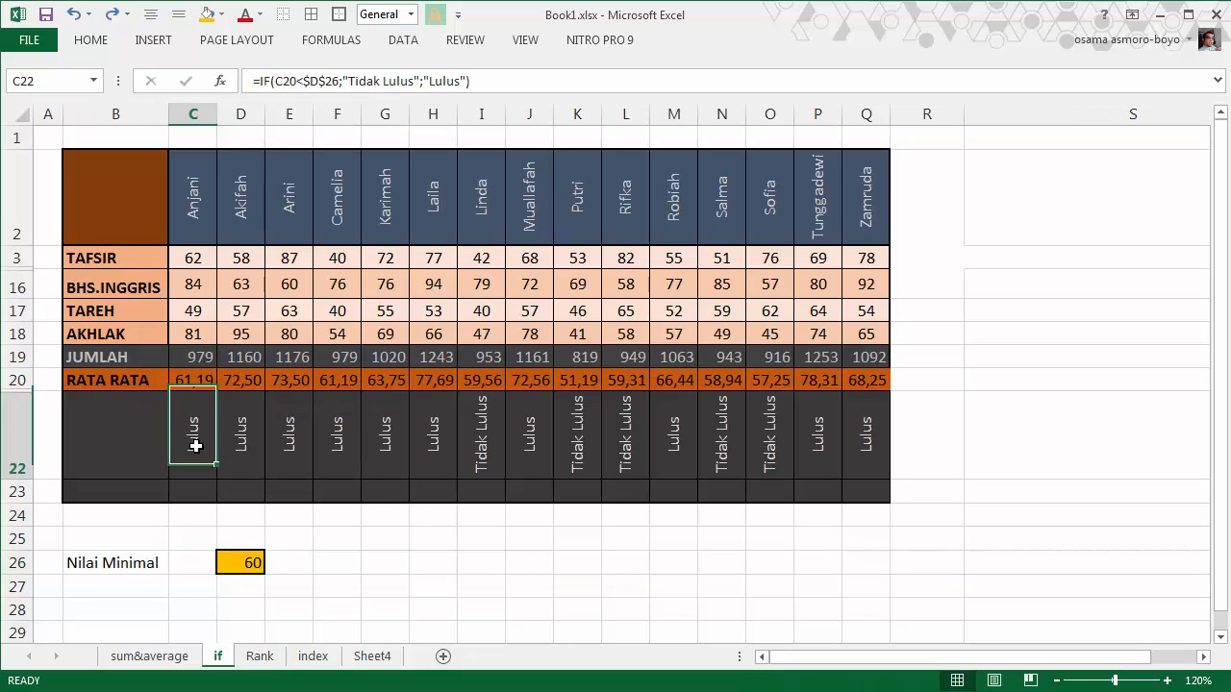
left_click(381, 81)
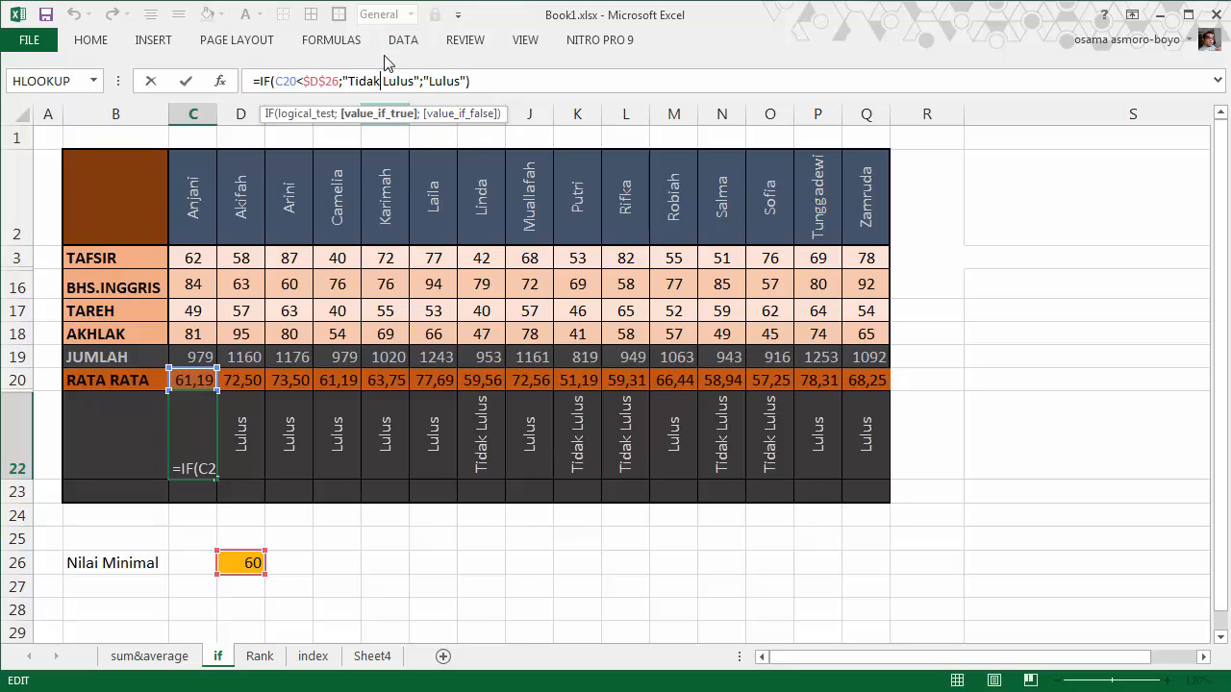
left_click(482, 77)
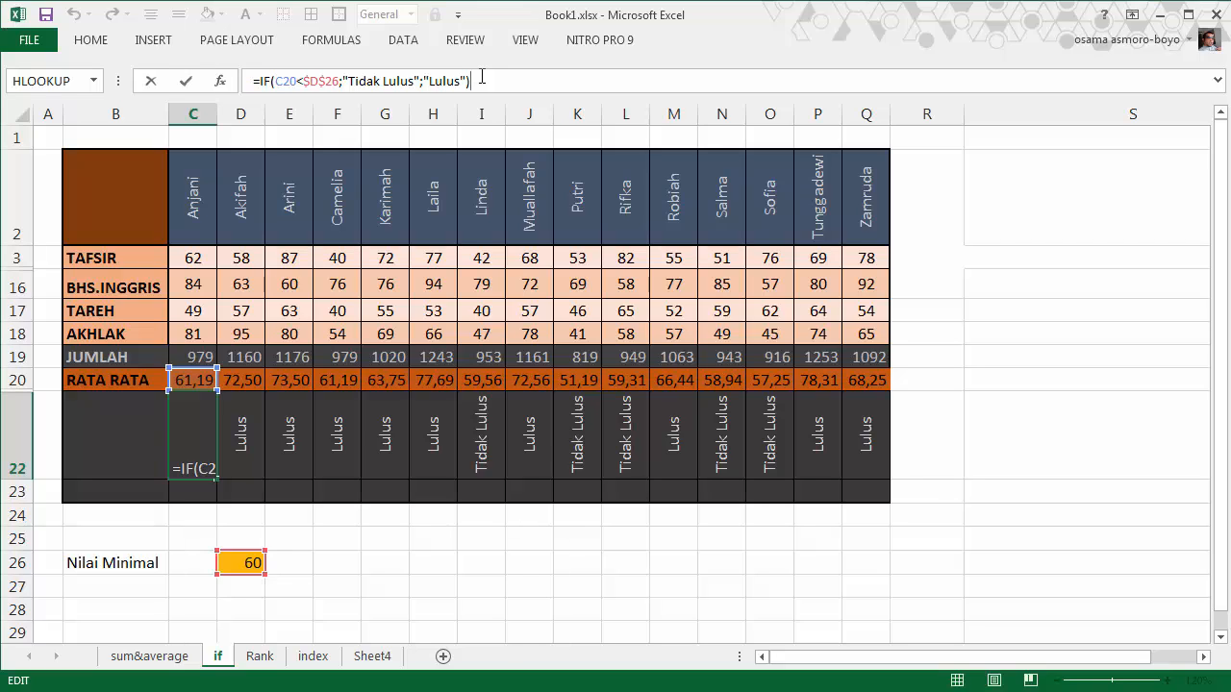
key("Return")
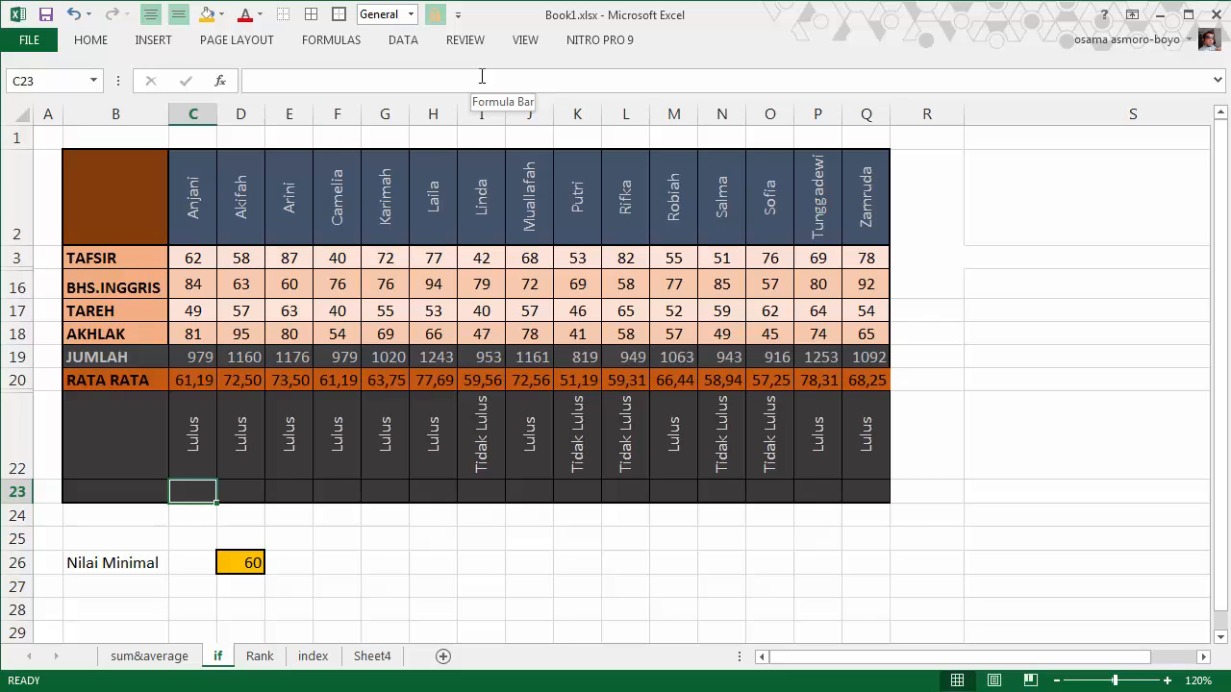
Hide row 22 with the pass/fail results and enlarge the height of row 23 to about the same height
left_click(20, 433)
right_click(20, 433)
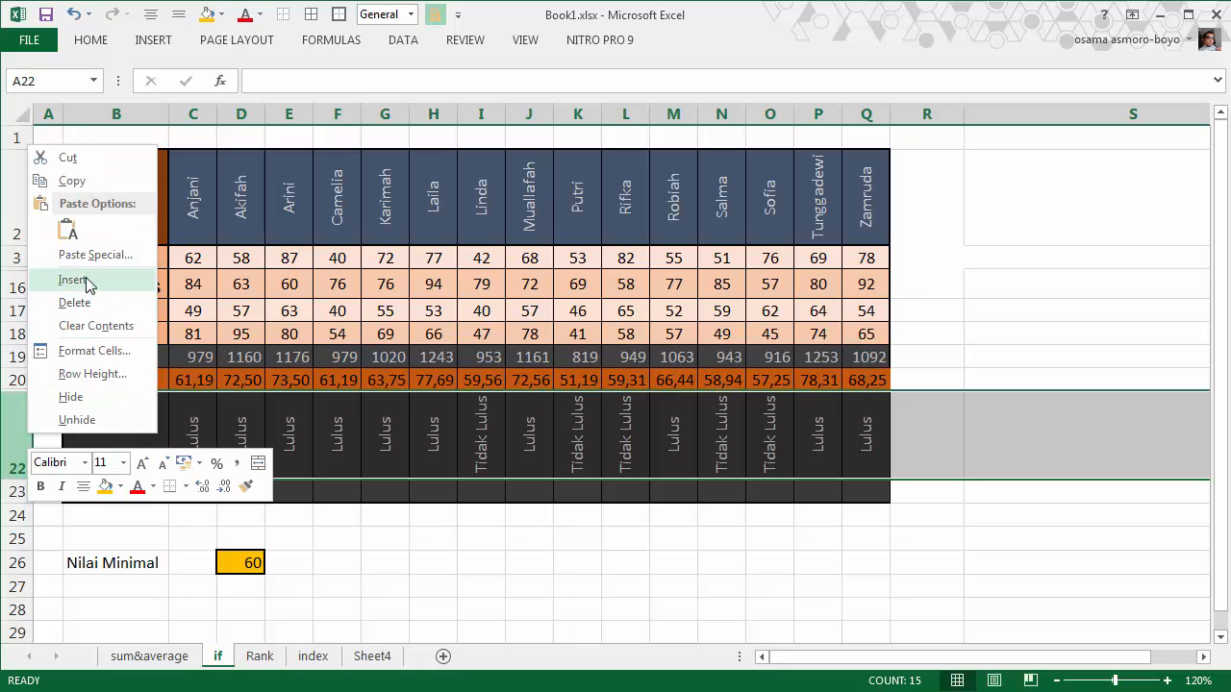
left_click(70, 396)
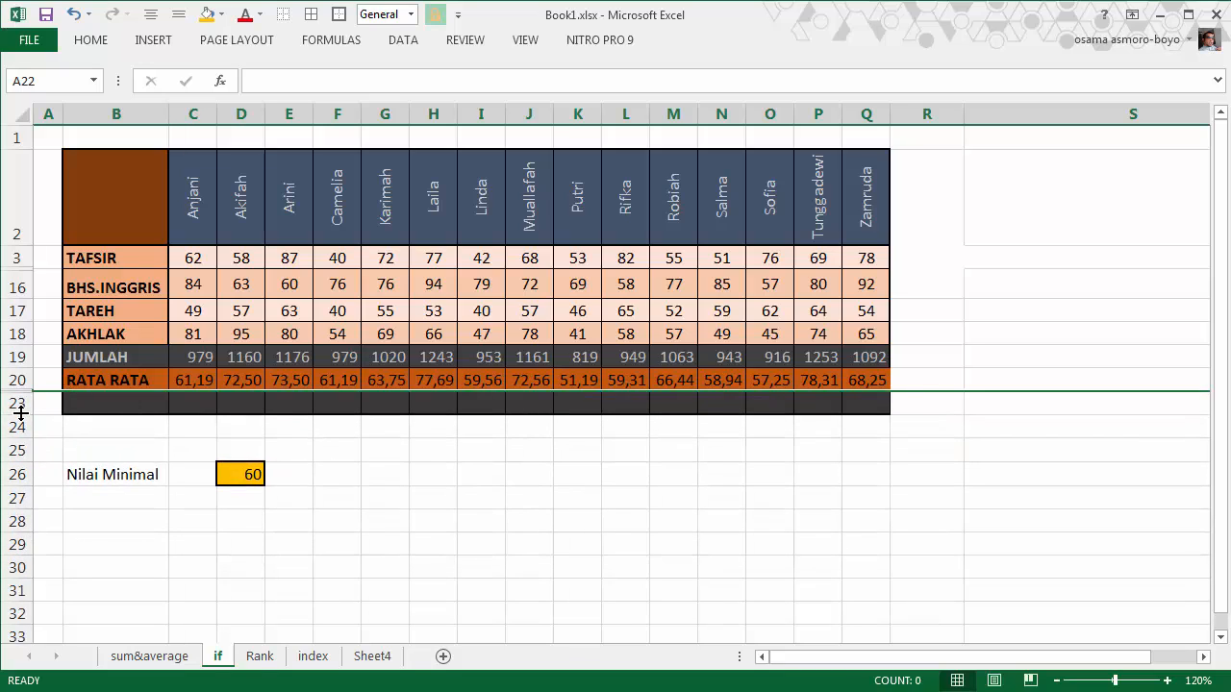
left_click_drag(21, 413, 29, 493)
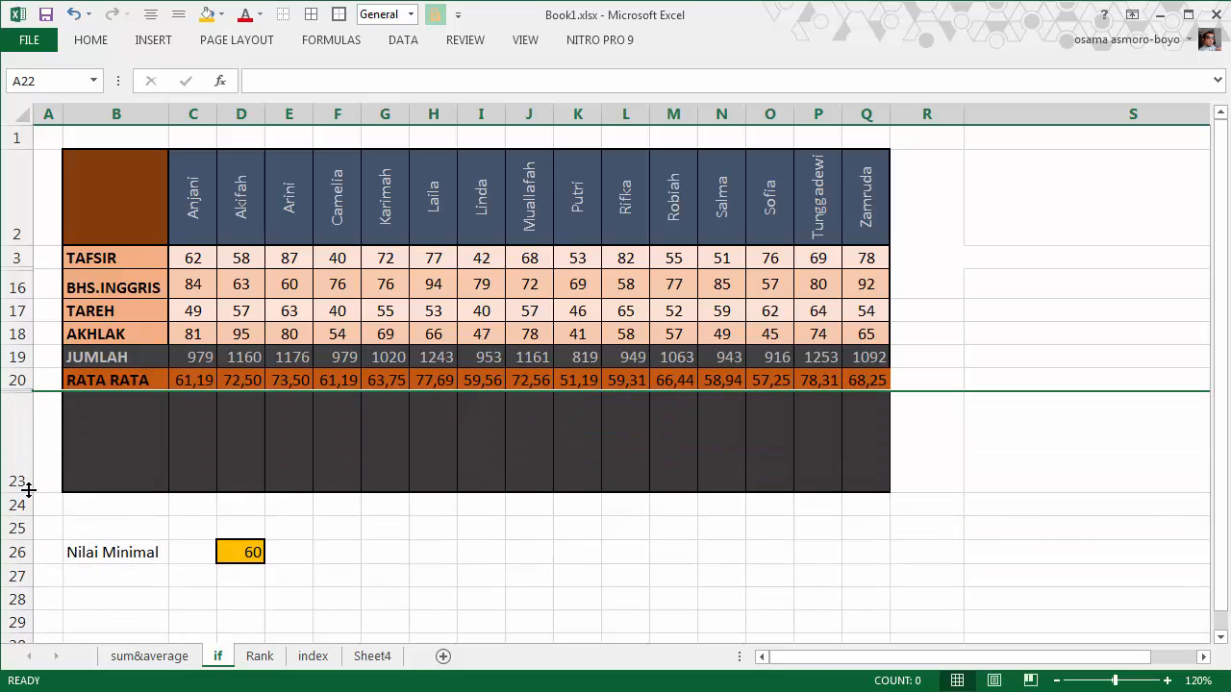
left_click(193, 439)
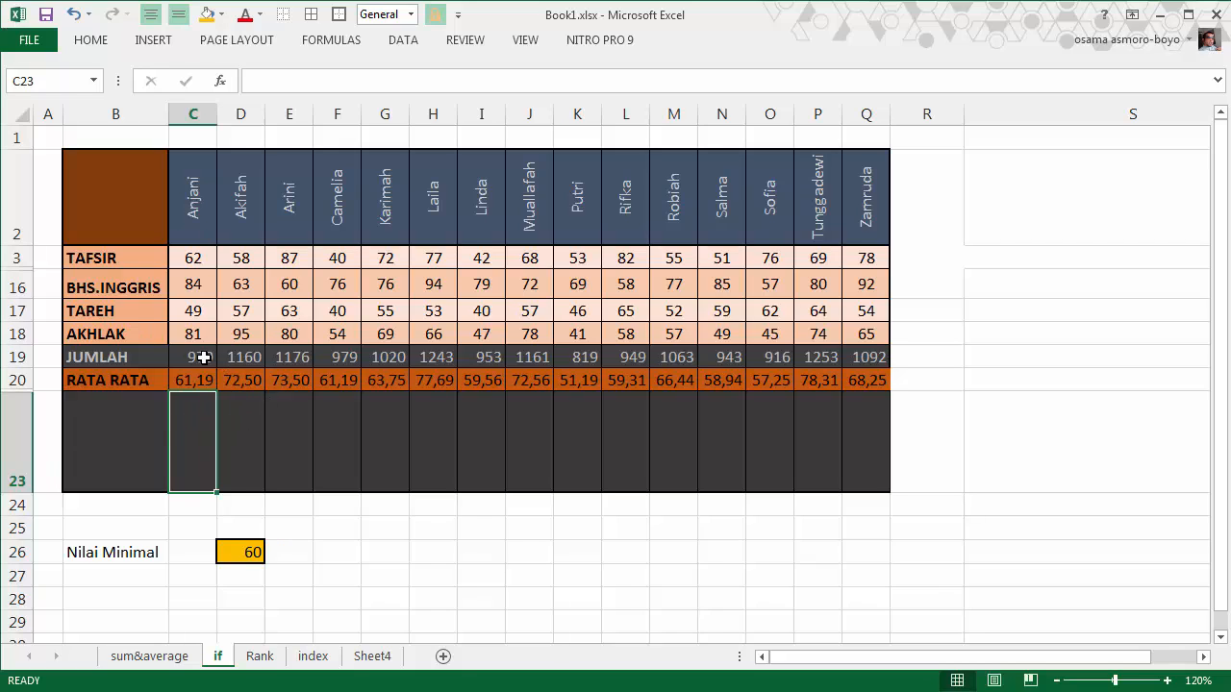
Examine the students' total scores and their SUM formulas in the JUMLAH row 19
left_click_drag(198, 356, 252, 357)
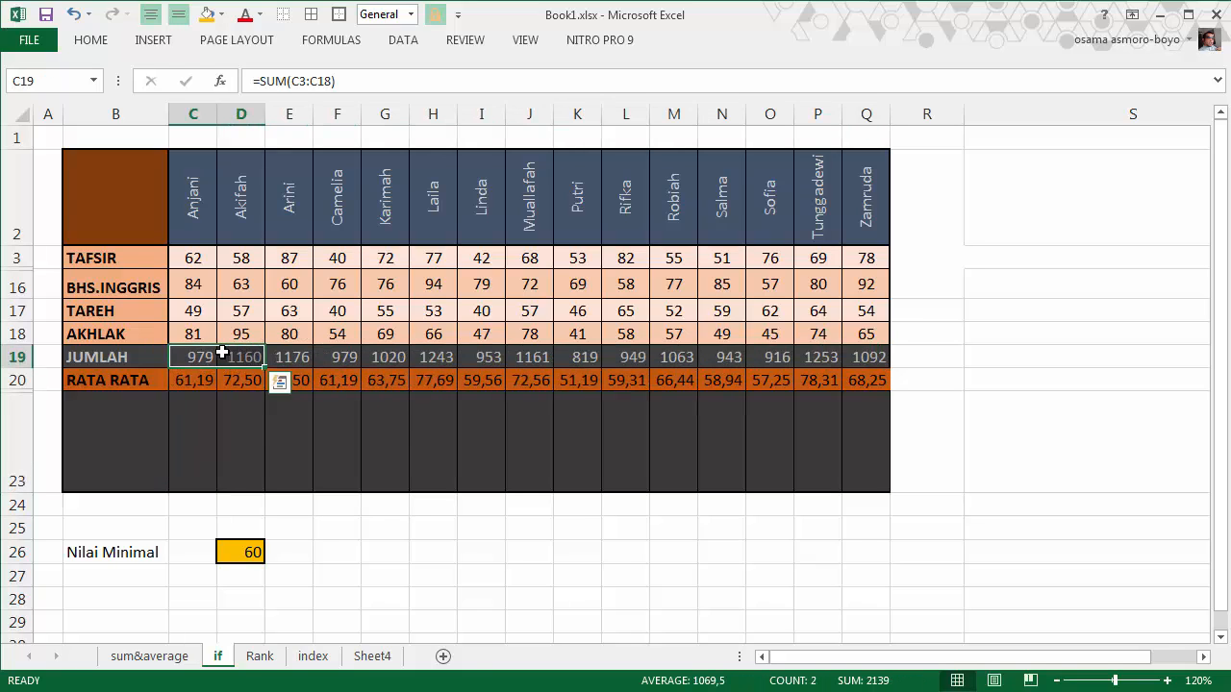
left_click(384, 364)
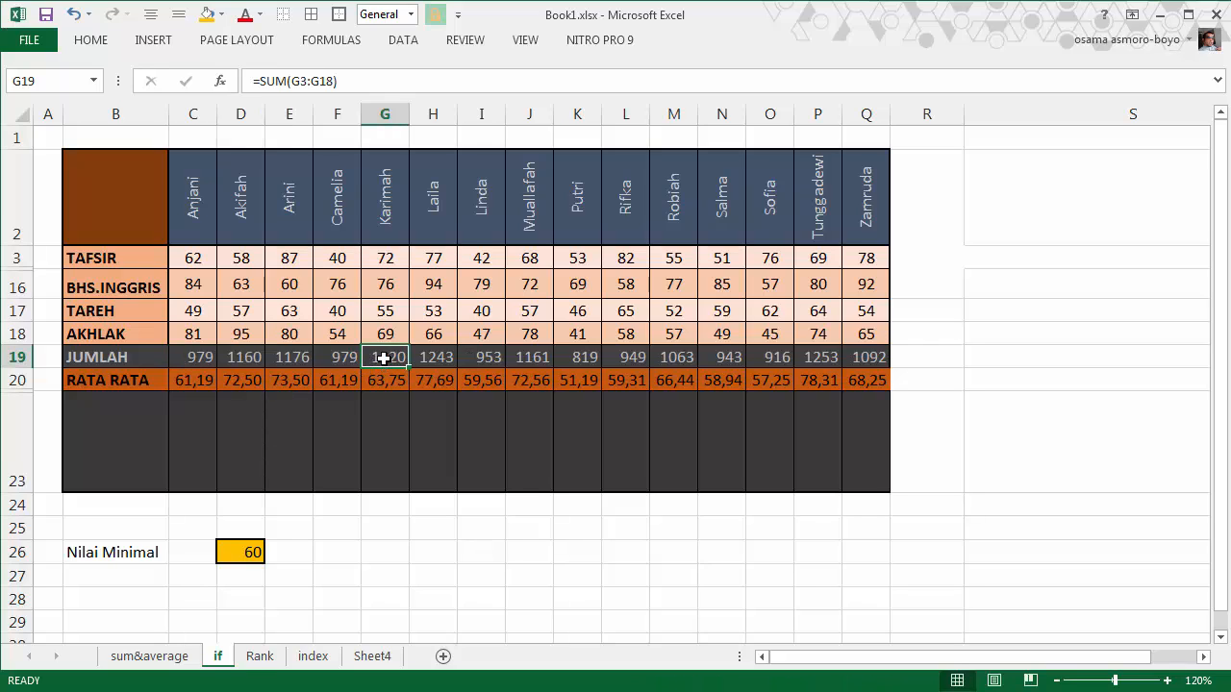
left_click(330, 360)
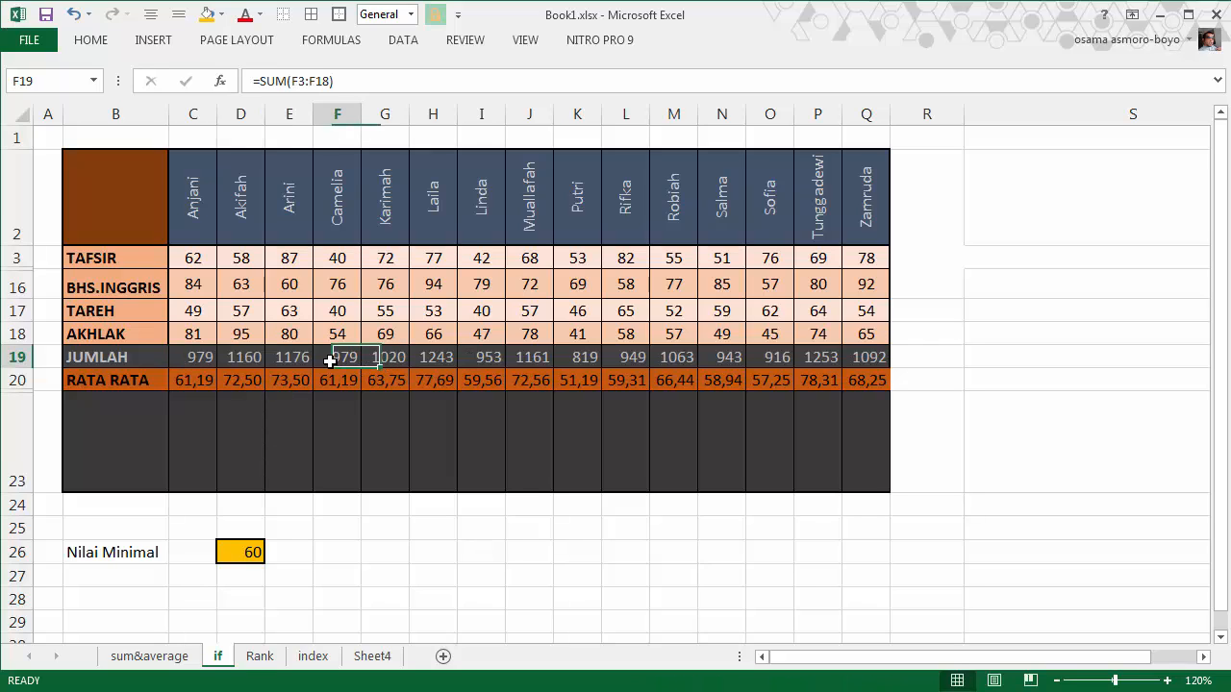
left_click(206, 359)
left_click(241, 359)
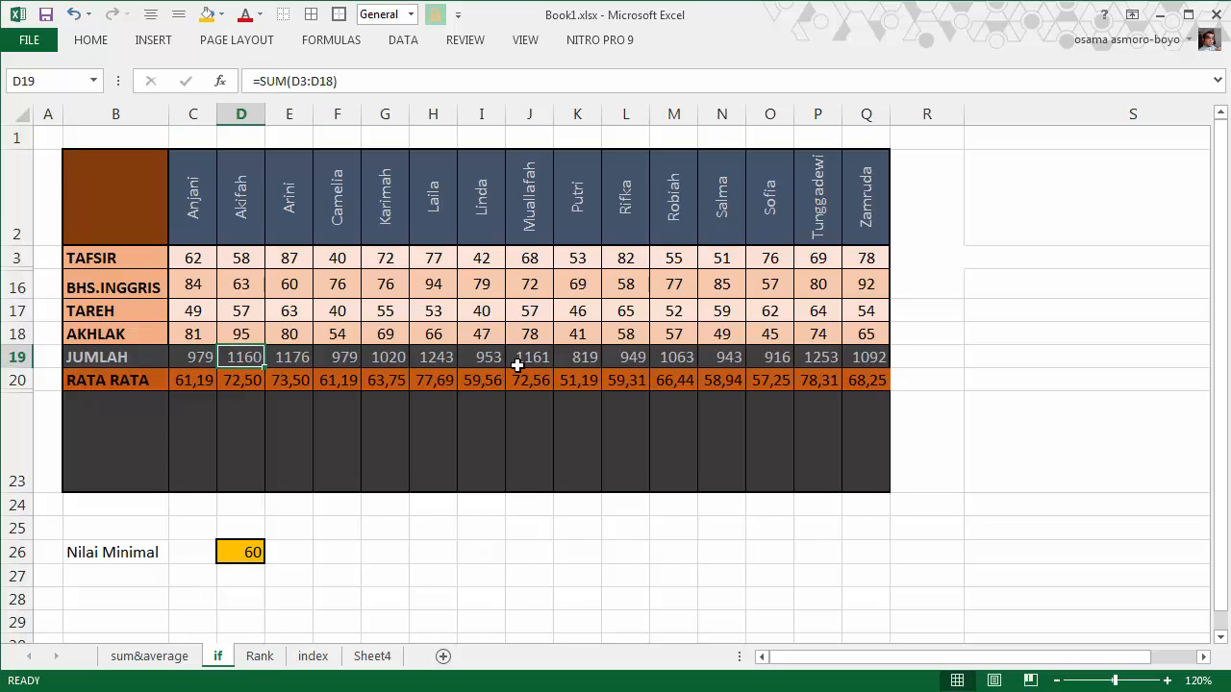
left_click(381, 361)
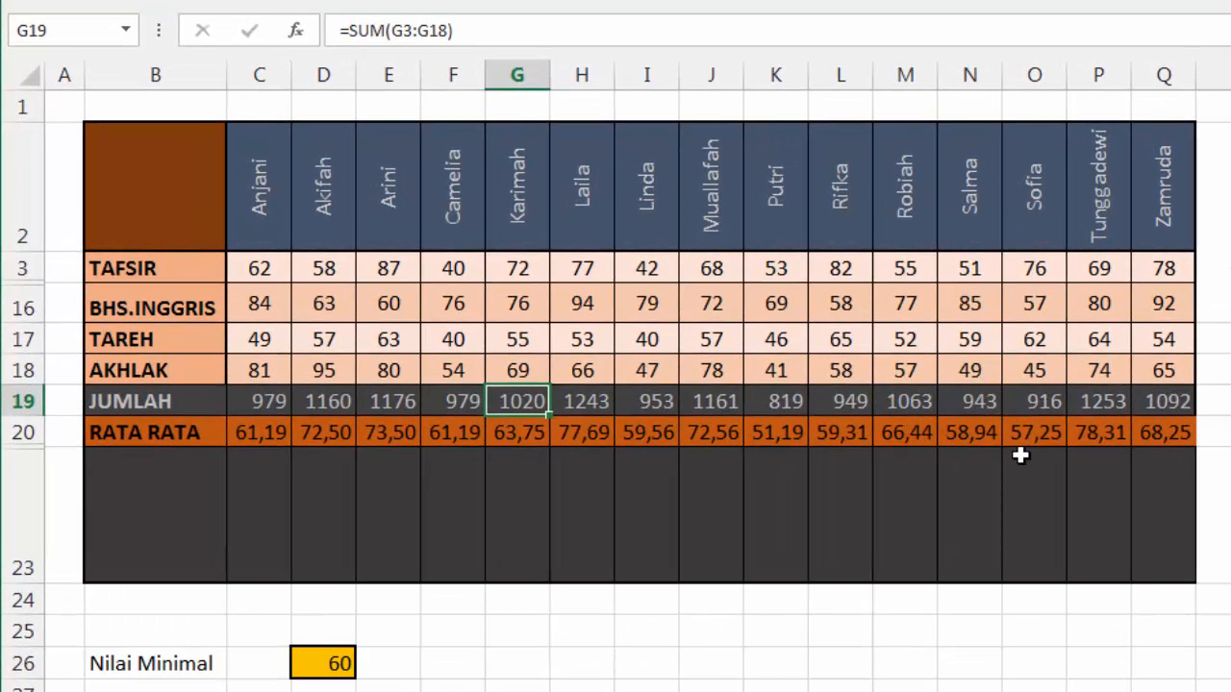
left_click(1100, 401)
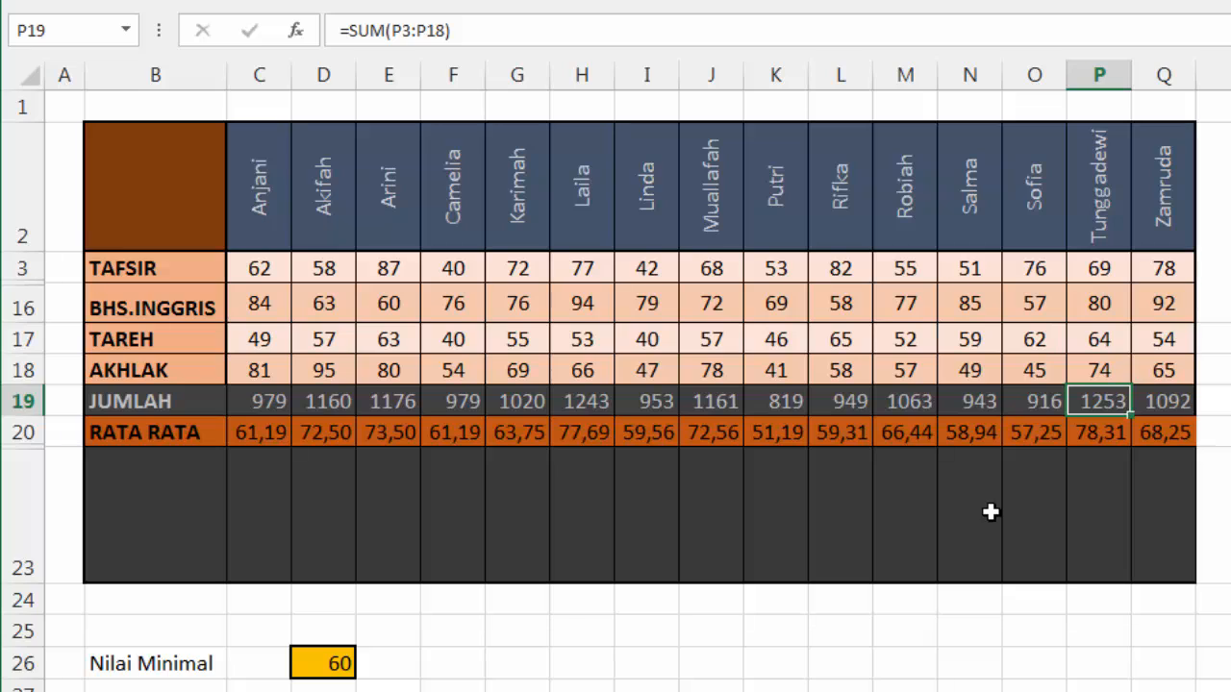
left_click(707, 408)
left_click(523, 403)
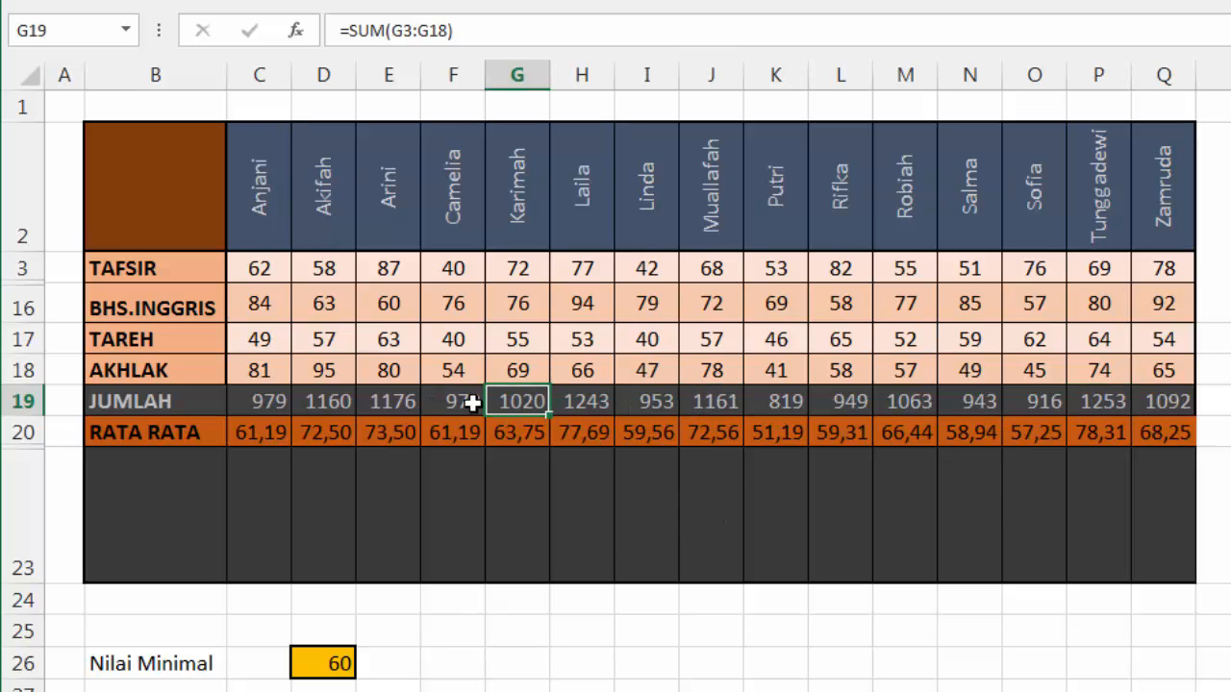
left_click(466, 403)
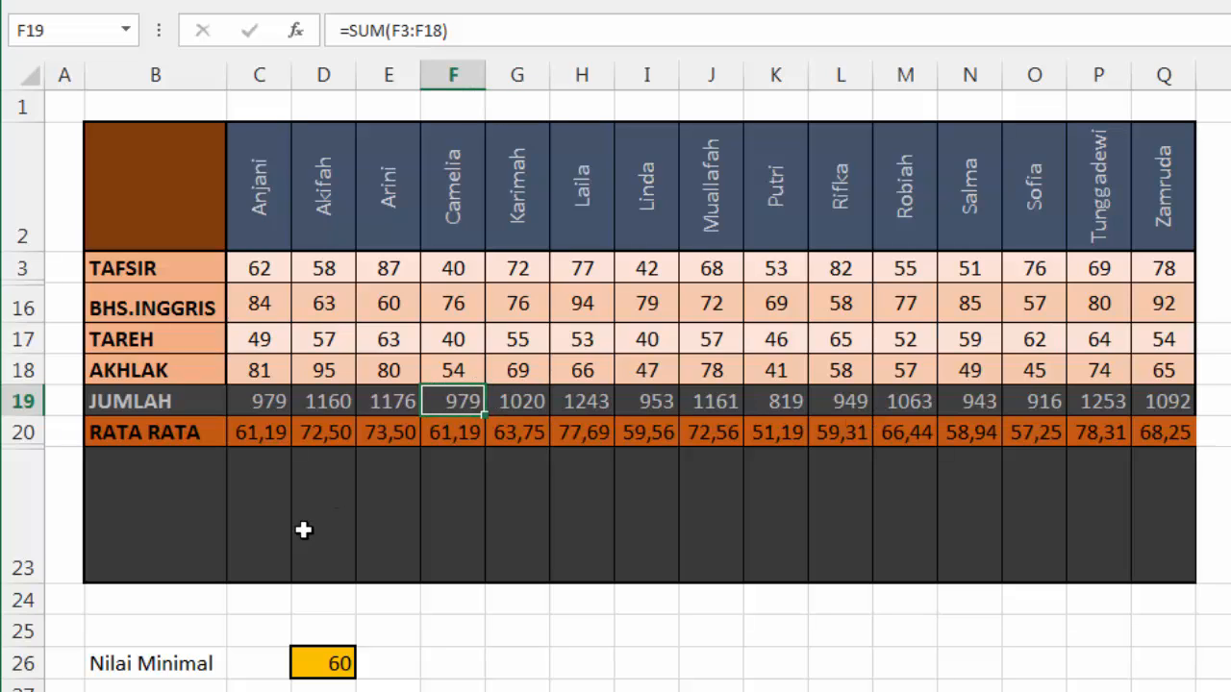
Start an IF formula in C23 that returns "Coklat" when the total in C19 is greater than 1200
left_click(287, 480)
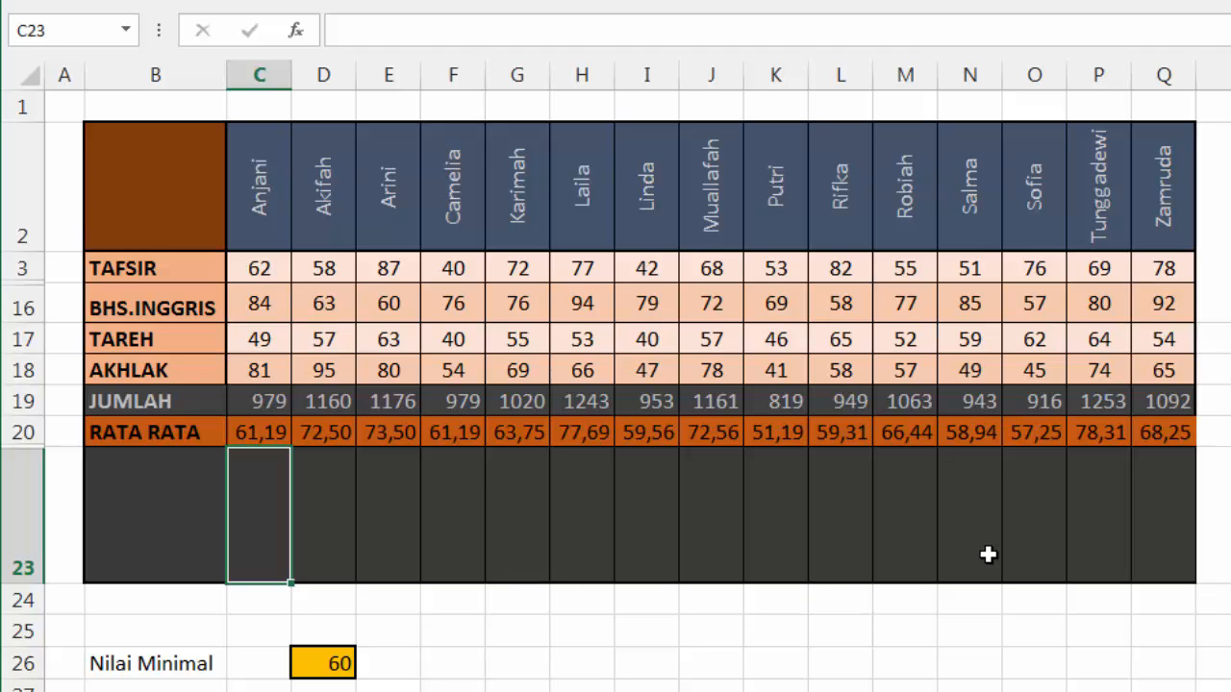
type("=")
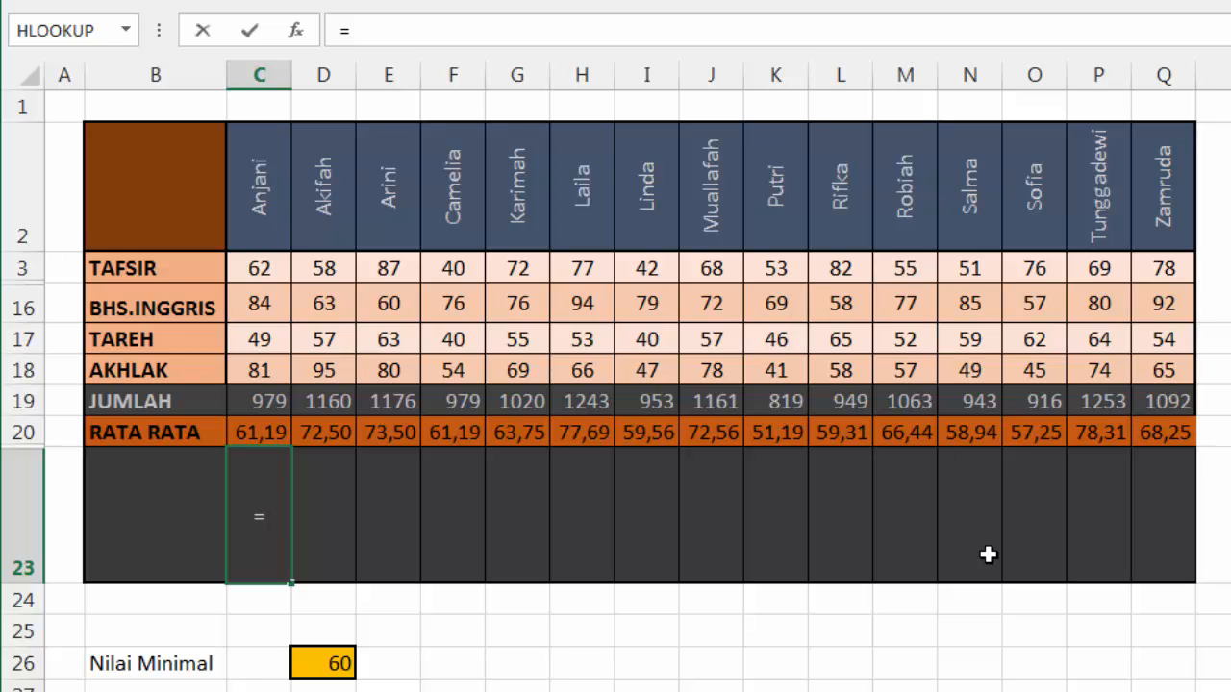
type("if")
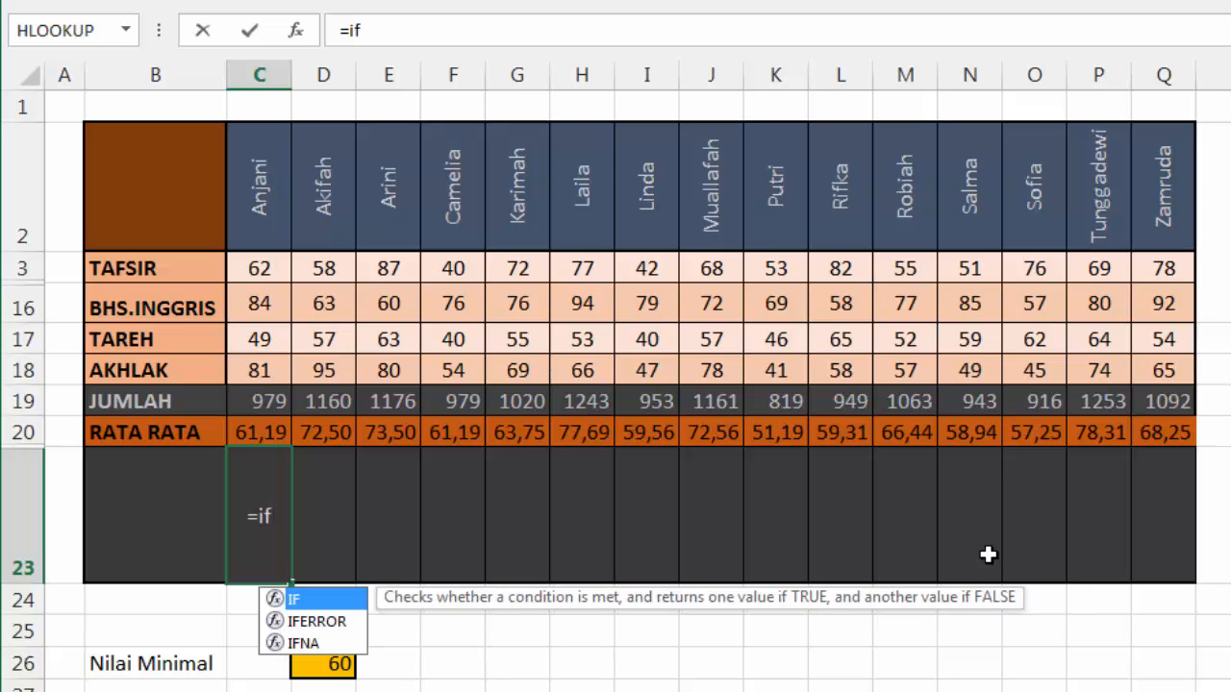
key("Tab")
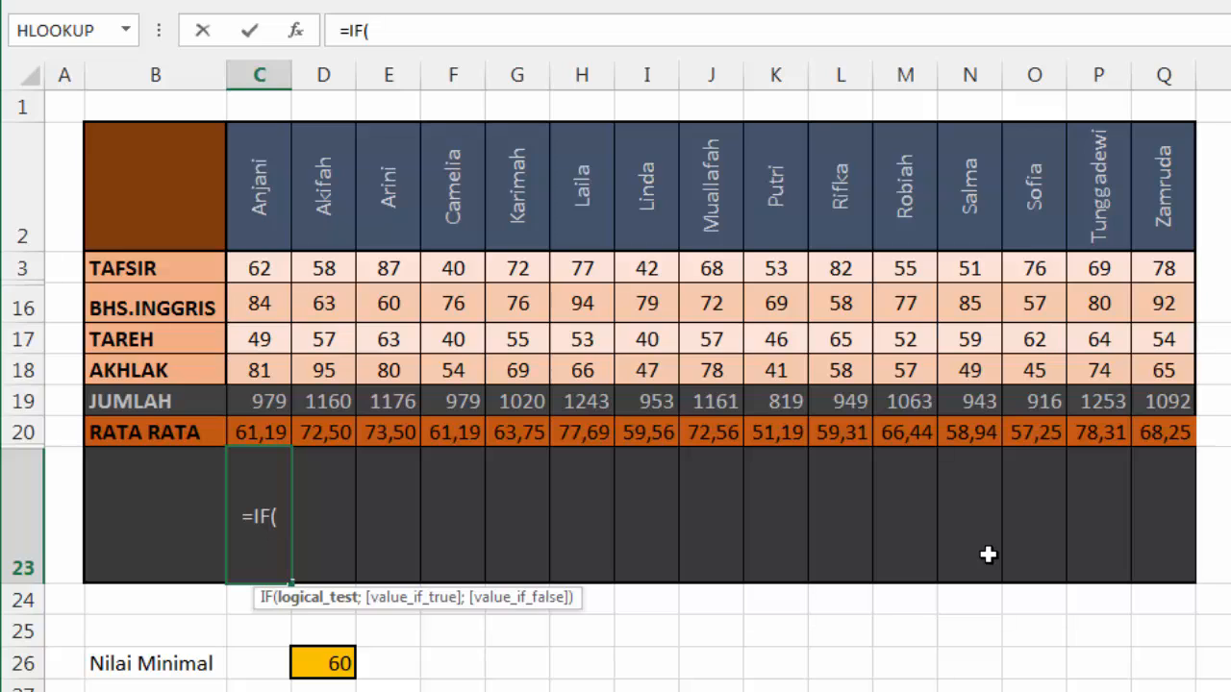
left_click(244, 401)
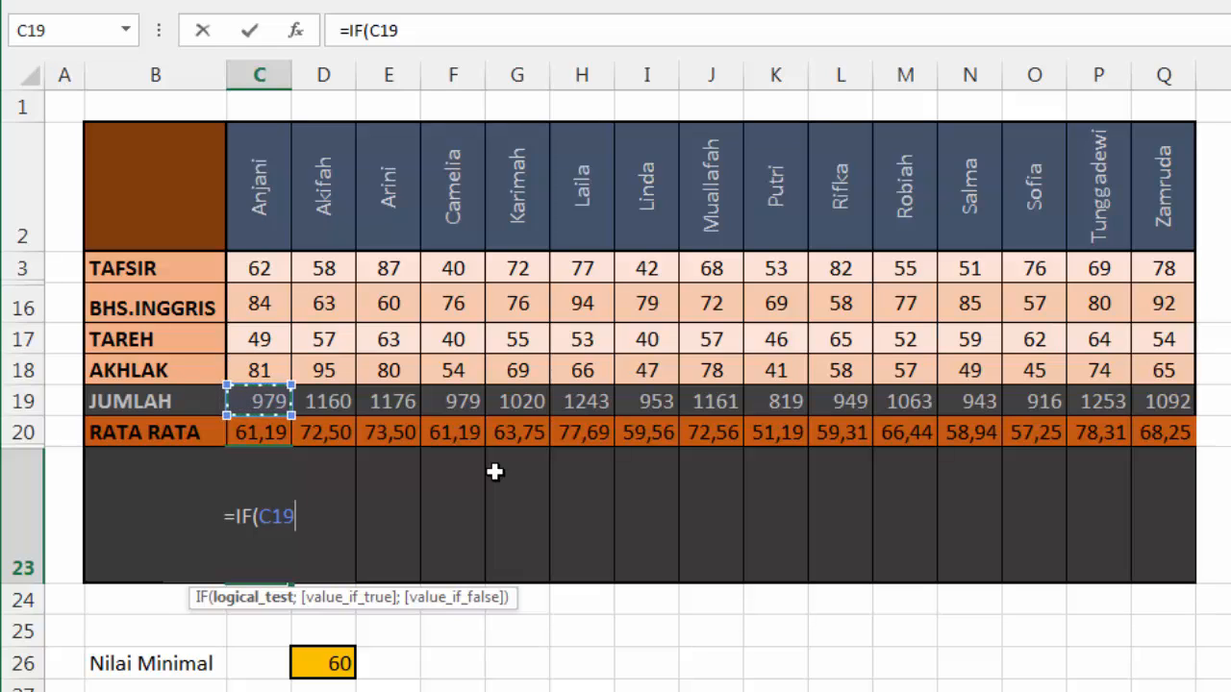
type(">1200")
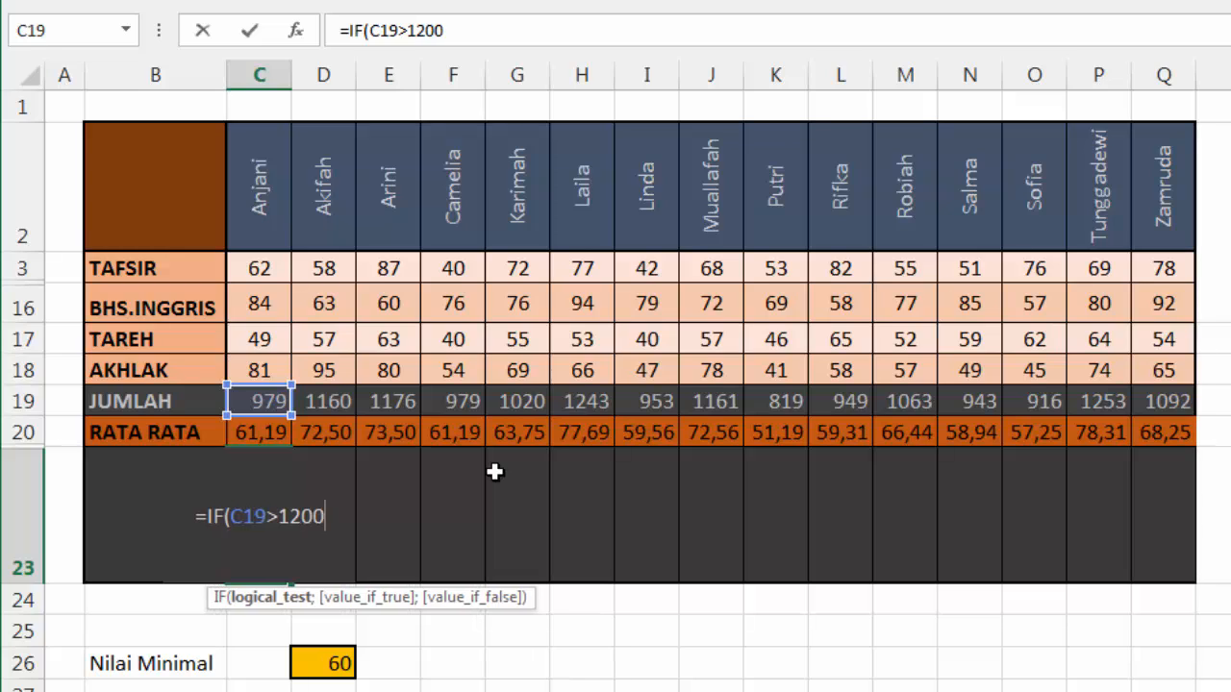
type(";")
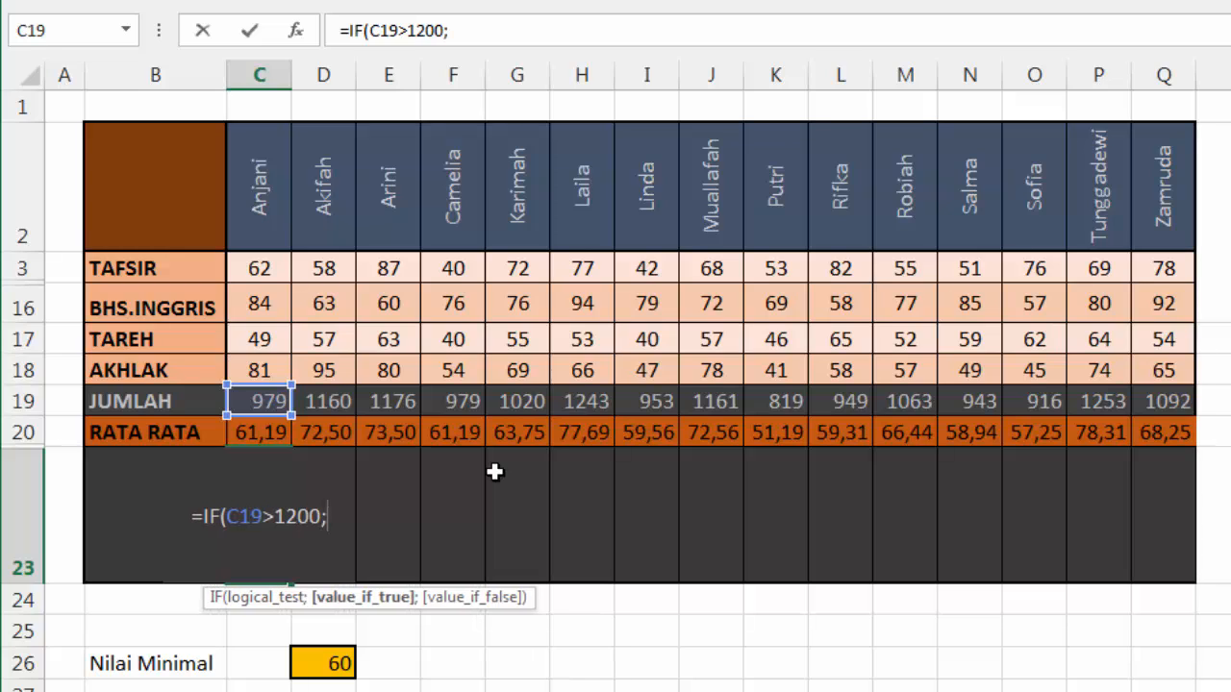
type("\"")
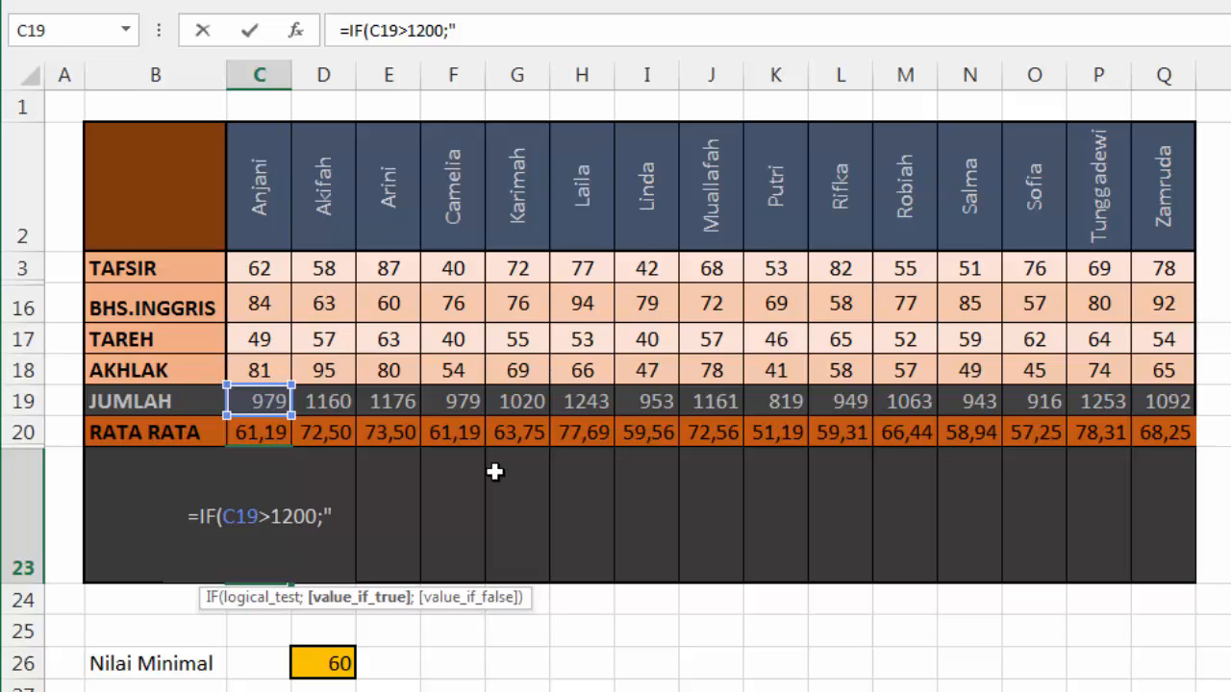
type("Cok")
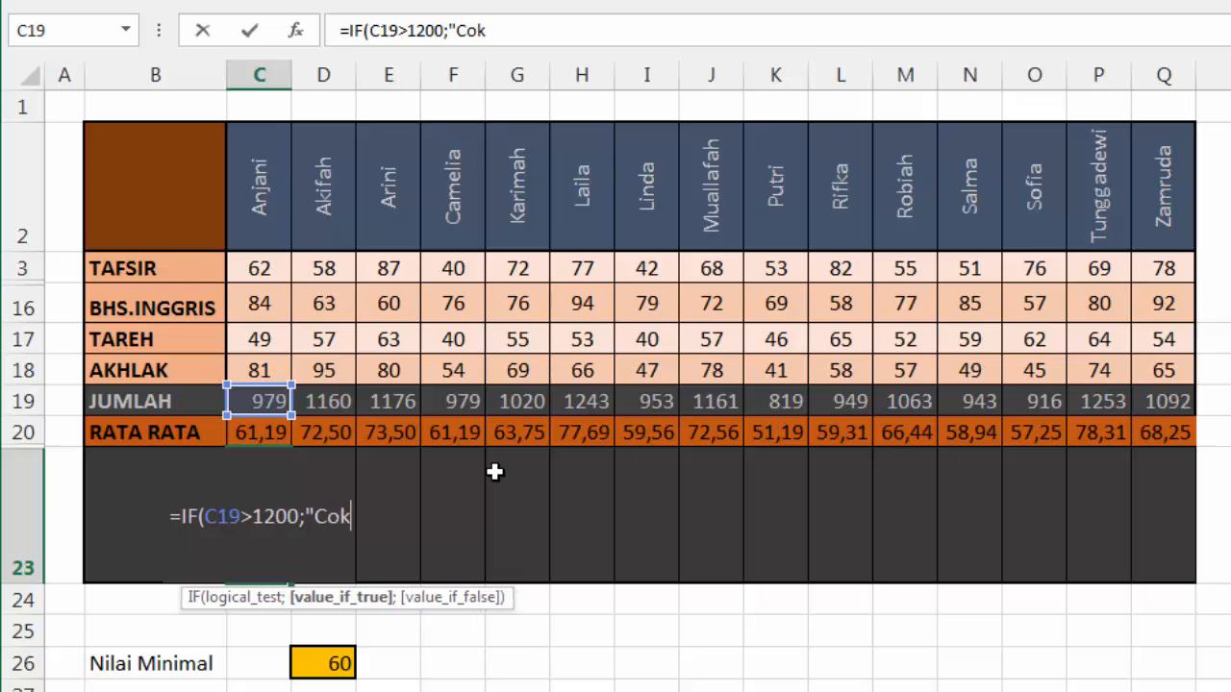
type("lat\"")
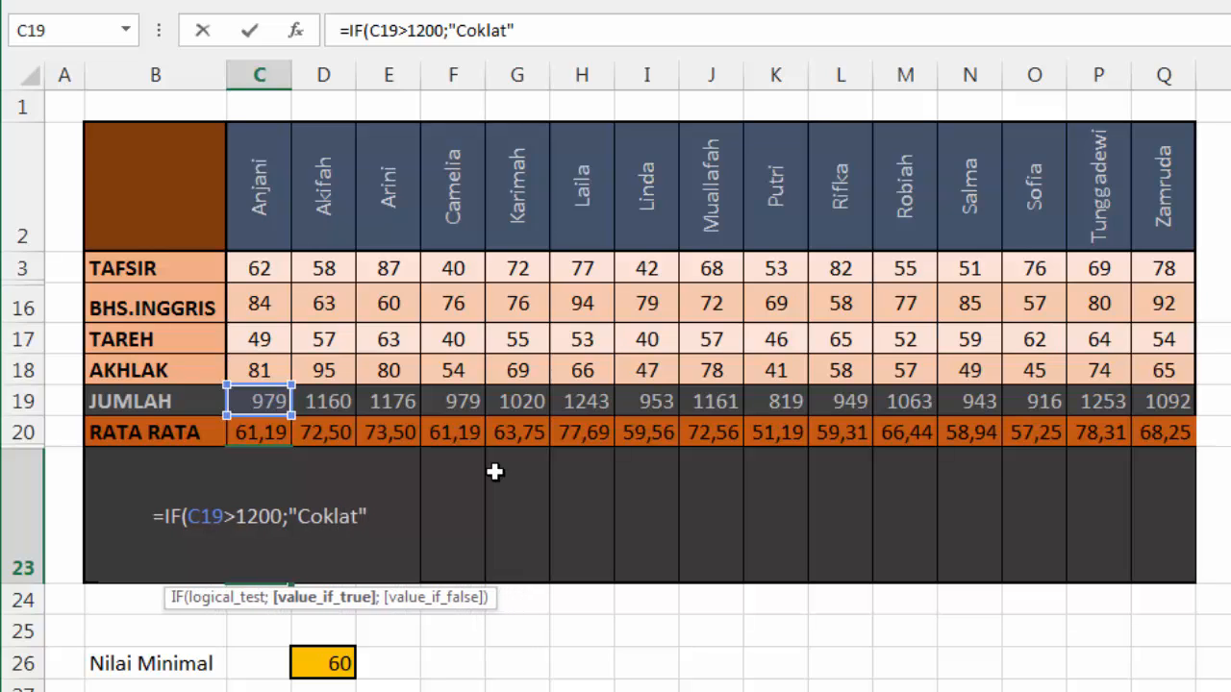
type(";")
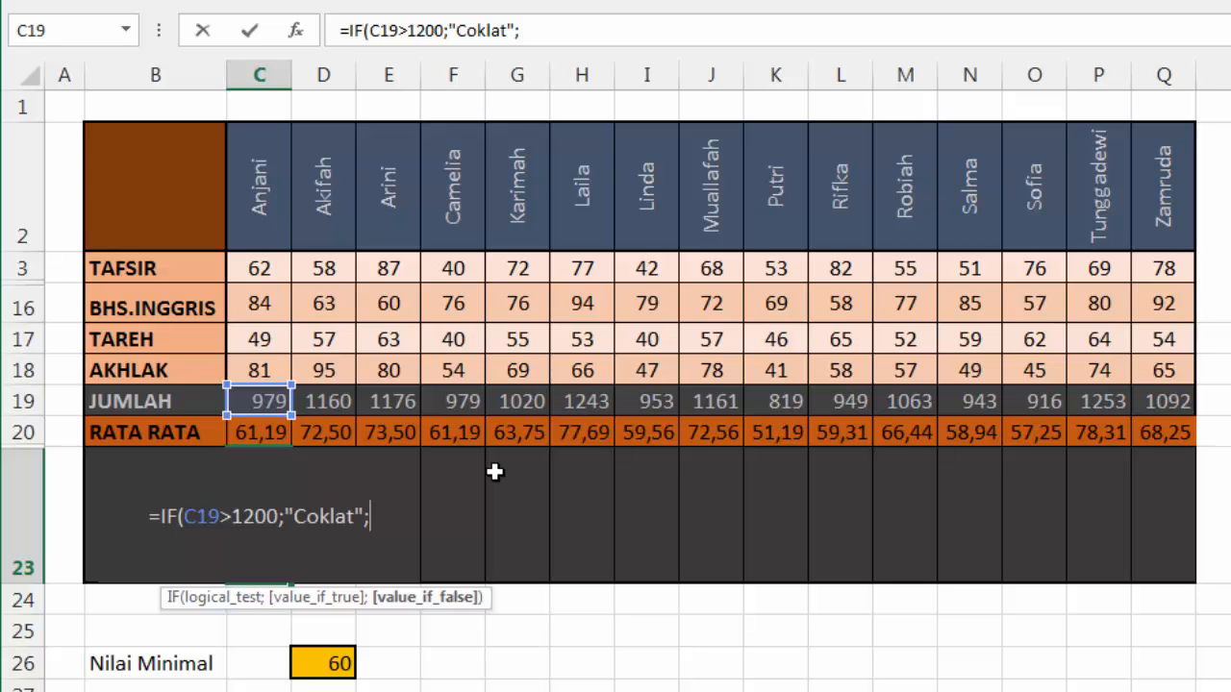
Nest a second IF as the false result in the C23 formula, returning "Permen" when C19 is greater than 1100
type("if")
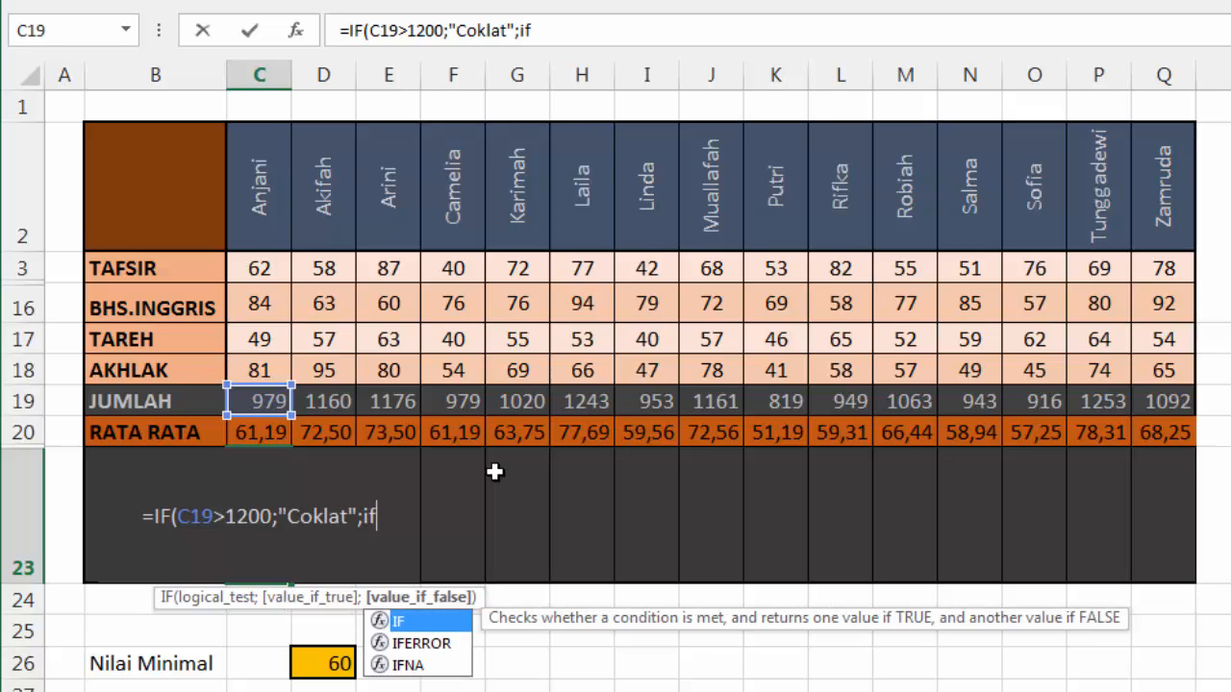
key("Tab")
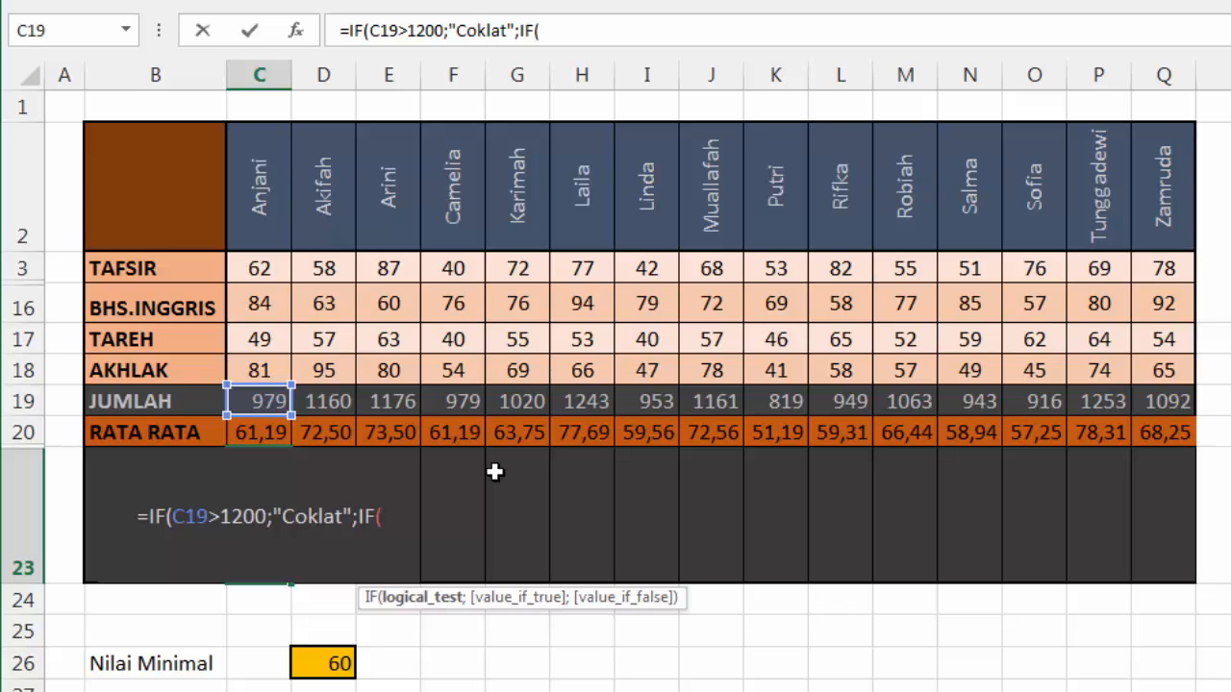
left_click(272, 400)
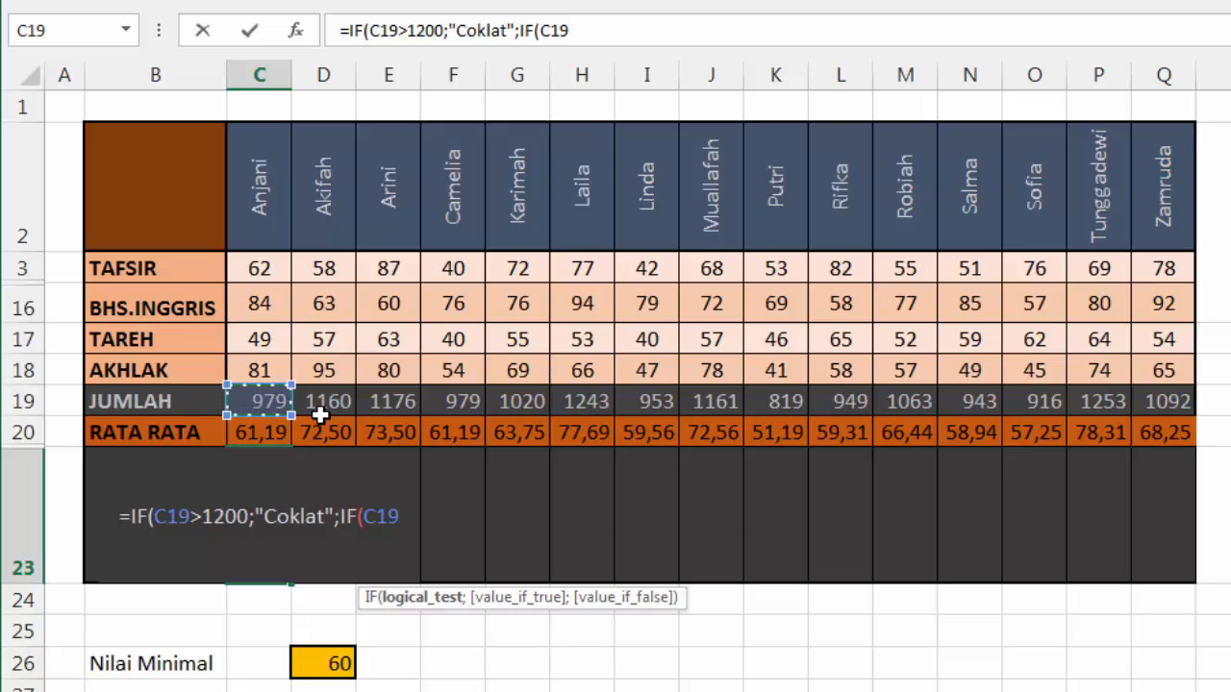
type(">1100")
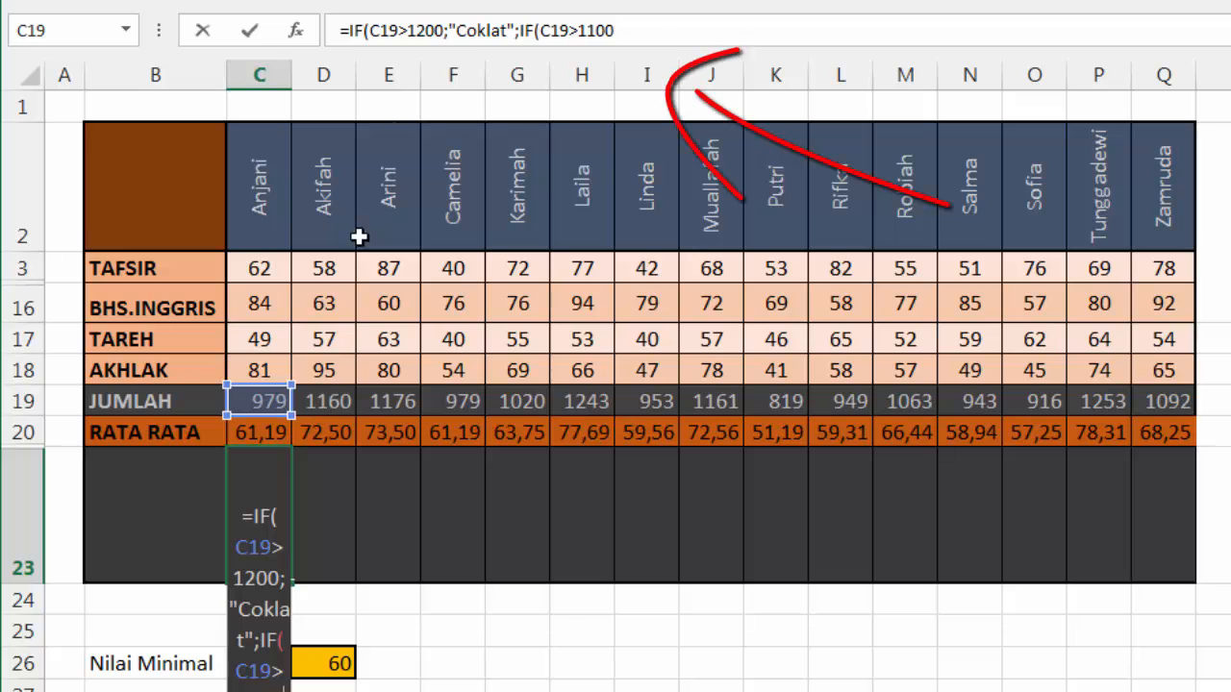
left_click(638, 27)
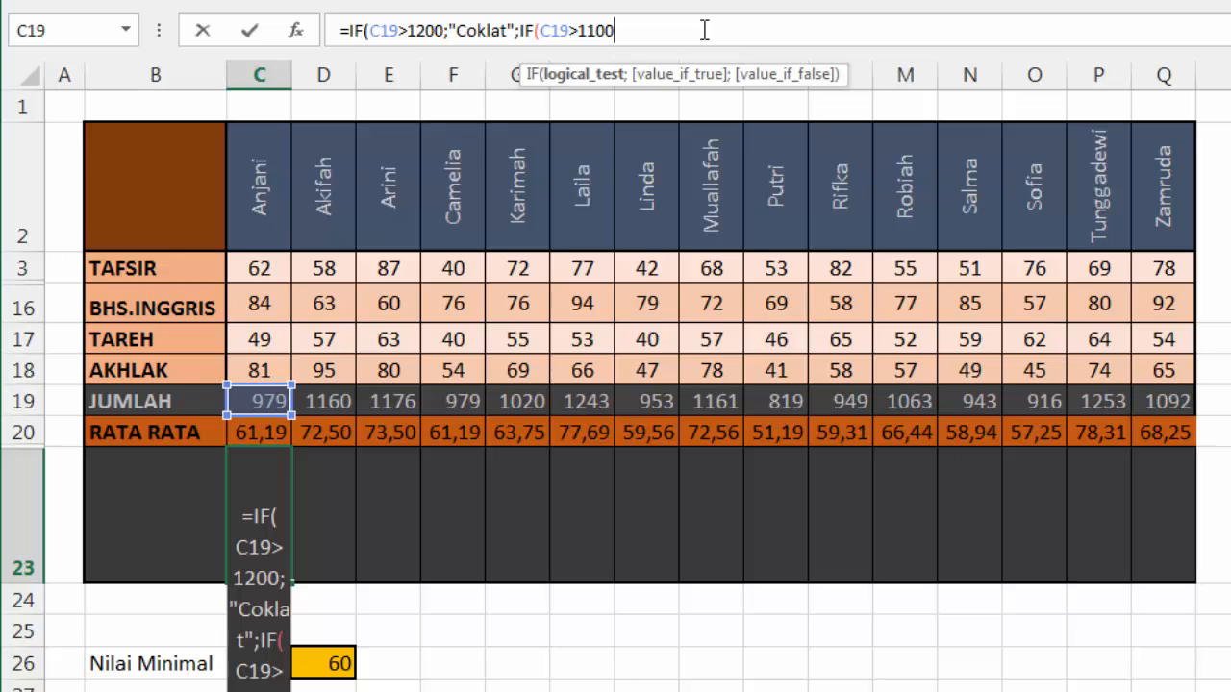
type(";")
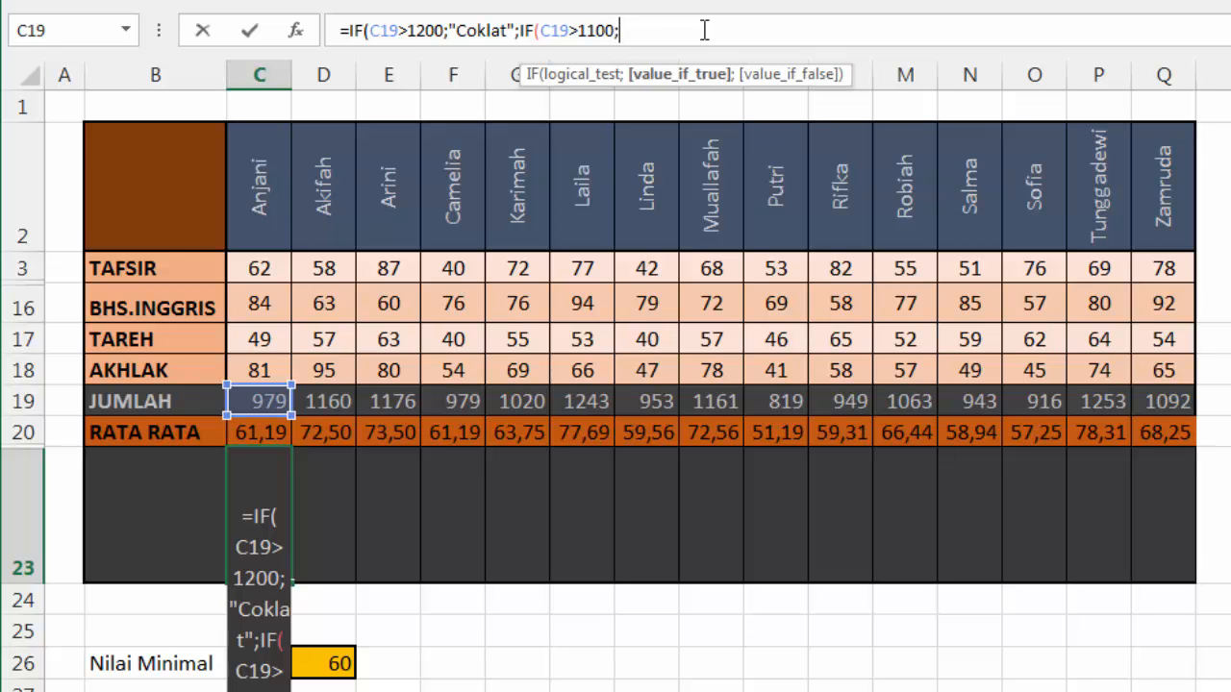
type("\"Permen\";")
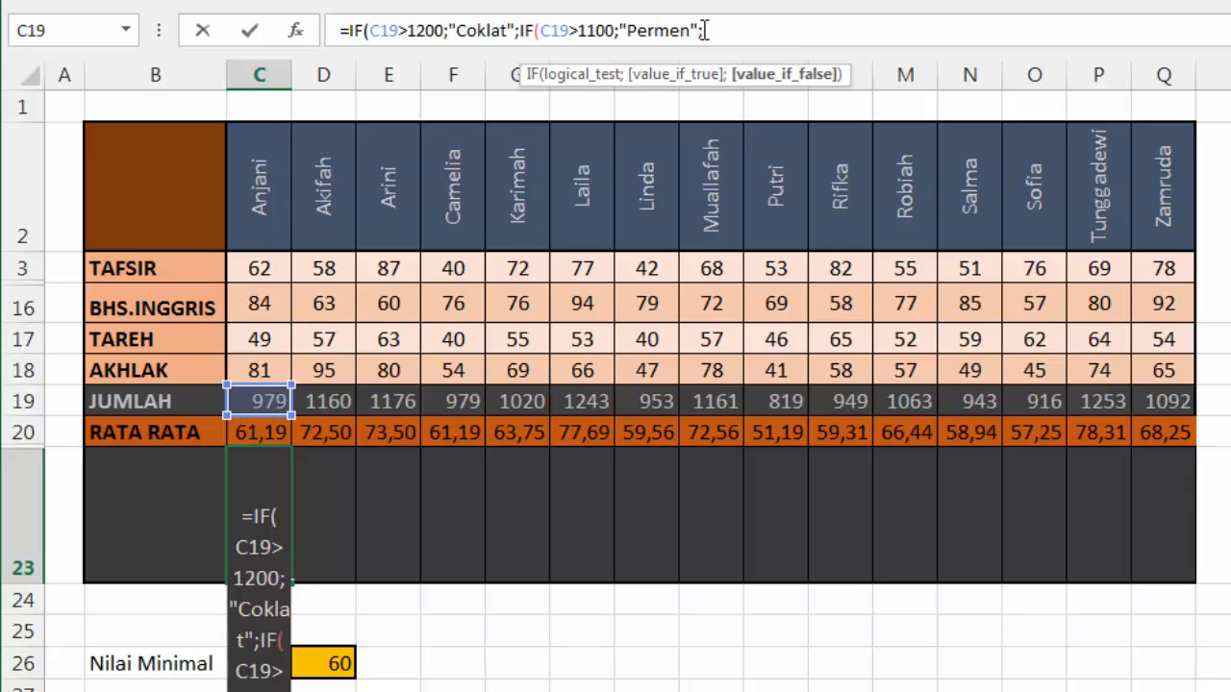
Nest a third IF as the next false result in the C23 formula, returning "Kerupuk" when C19 is greater than 1100
type("IF(")
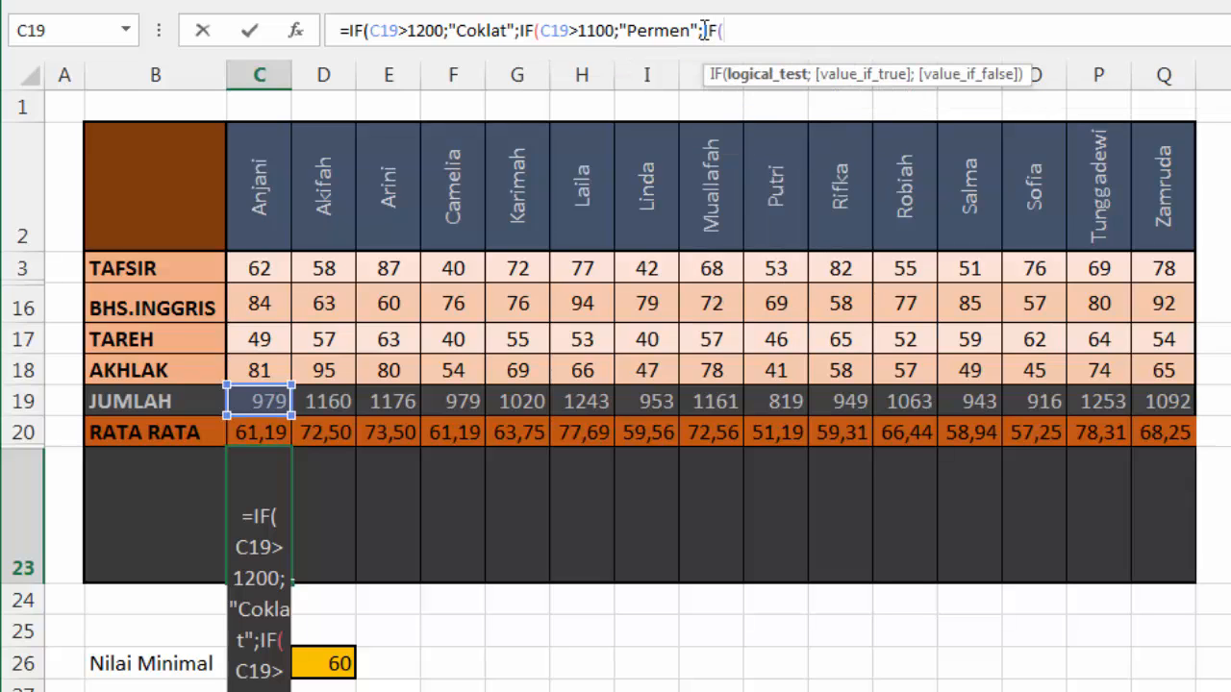
left_click(271, 402)
type(">")
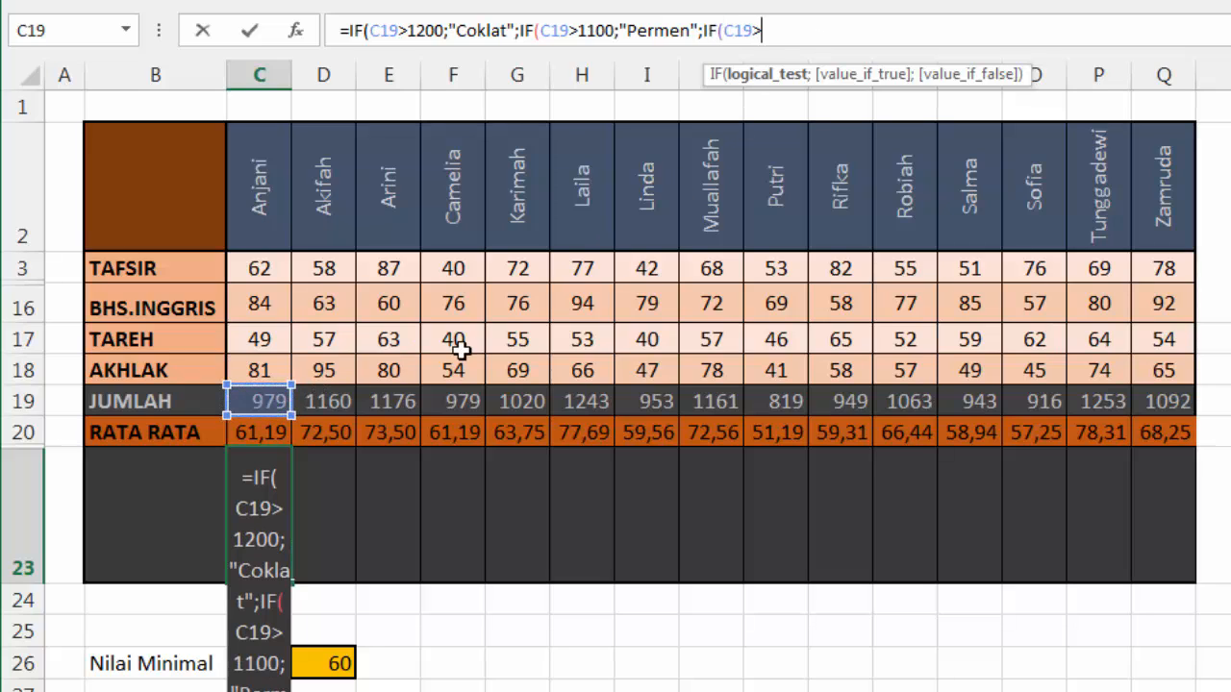
type("1100")
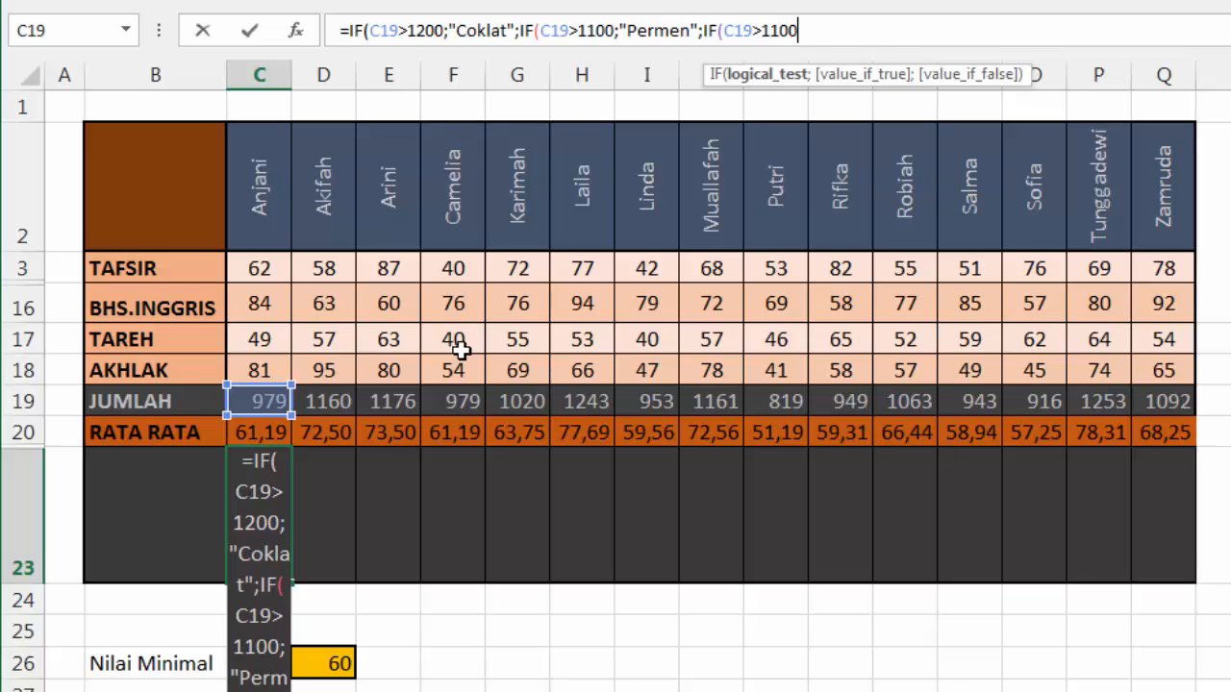
type(";")
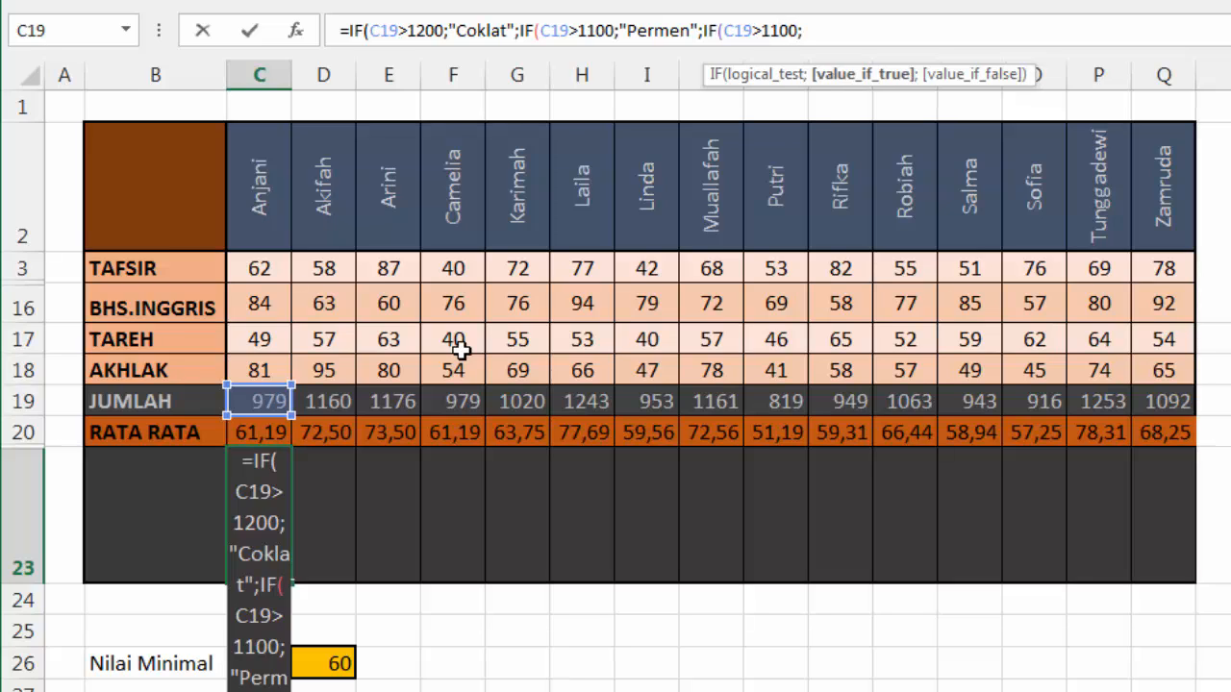
type("\"")
type("Ker")
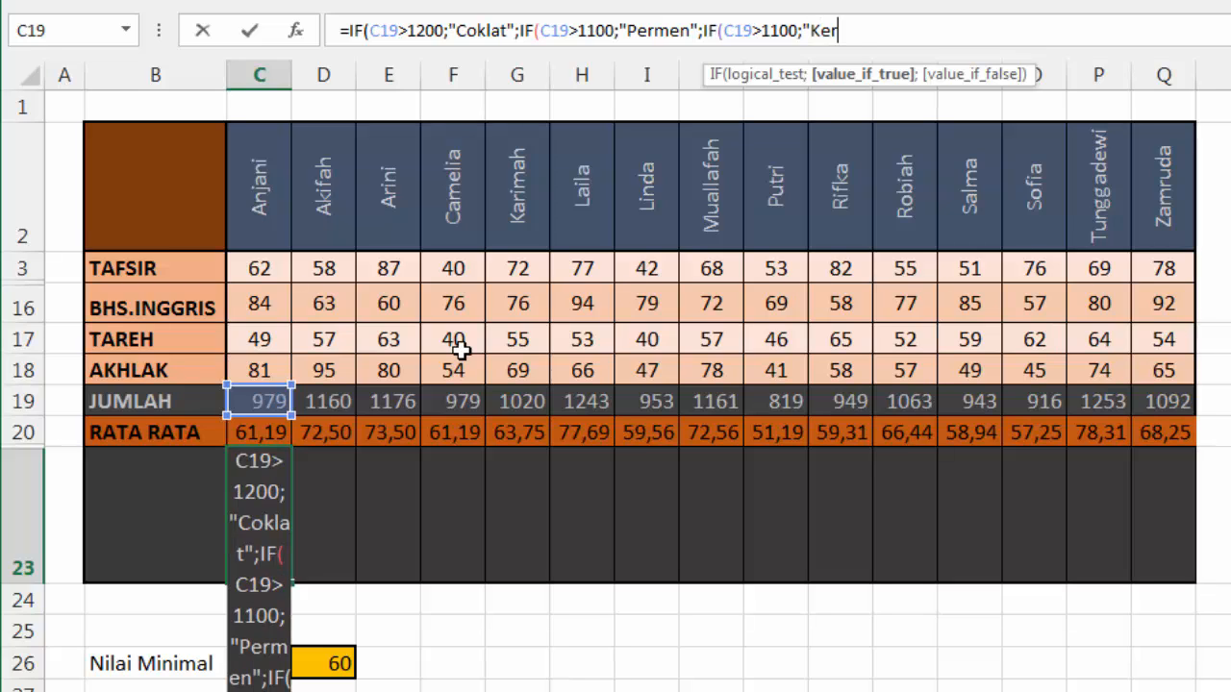
type("upuk")
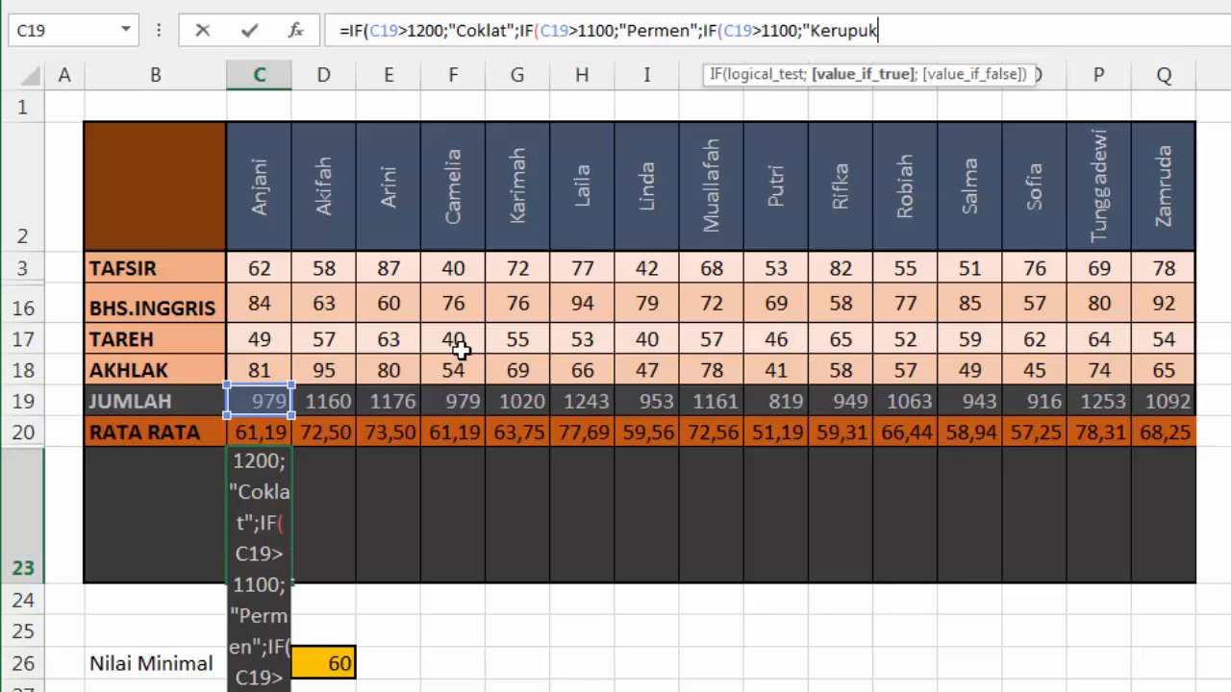
type("\";")
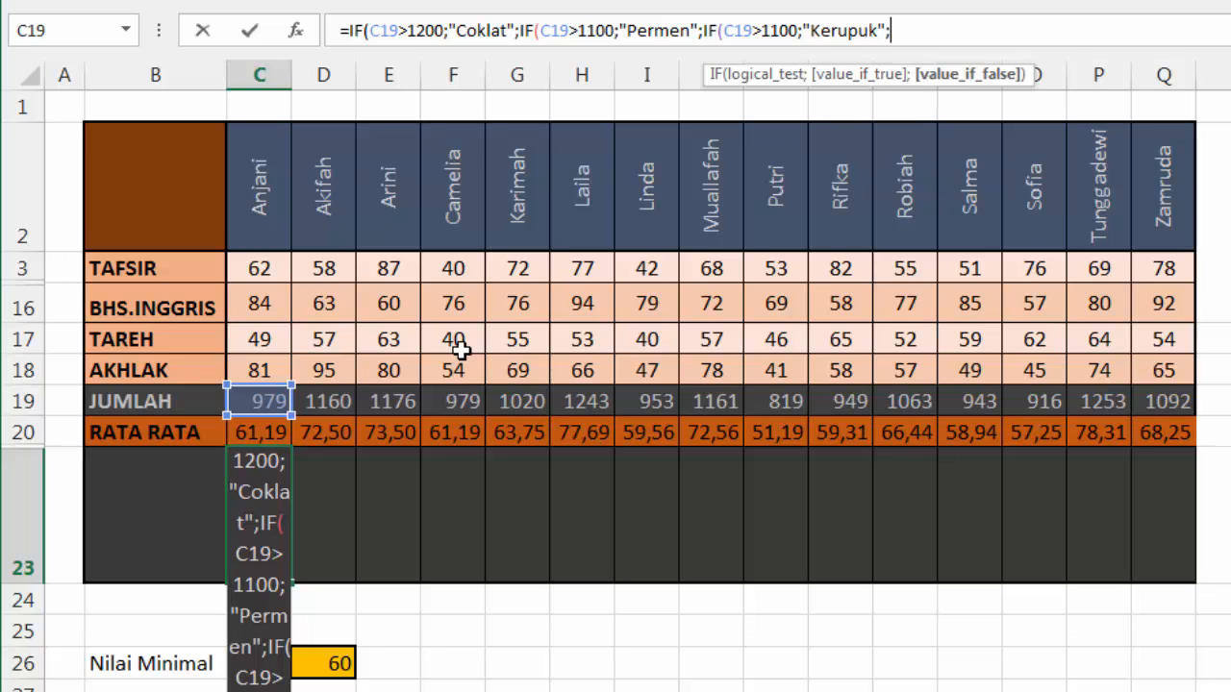
Nest a fourth IF in the C23 formula, returning "Bungkus Kerupuk" when C19 is greater than 900
type("IF(")
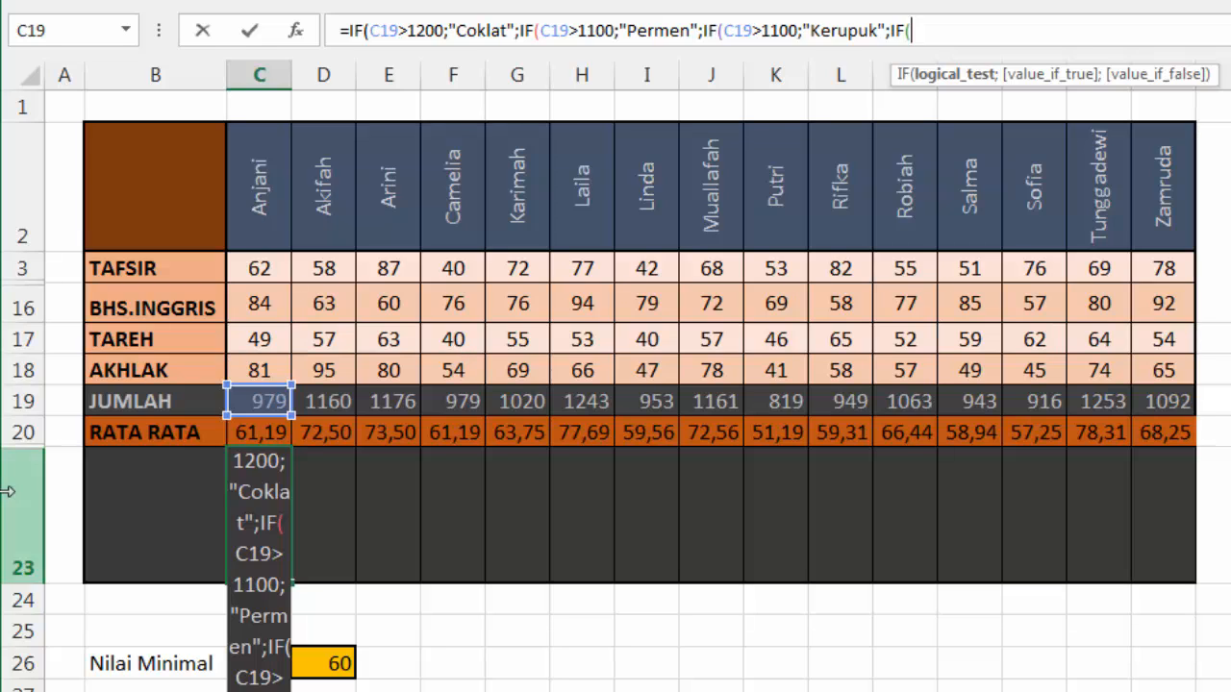
left_click(235, 407)
type(">")
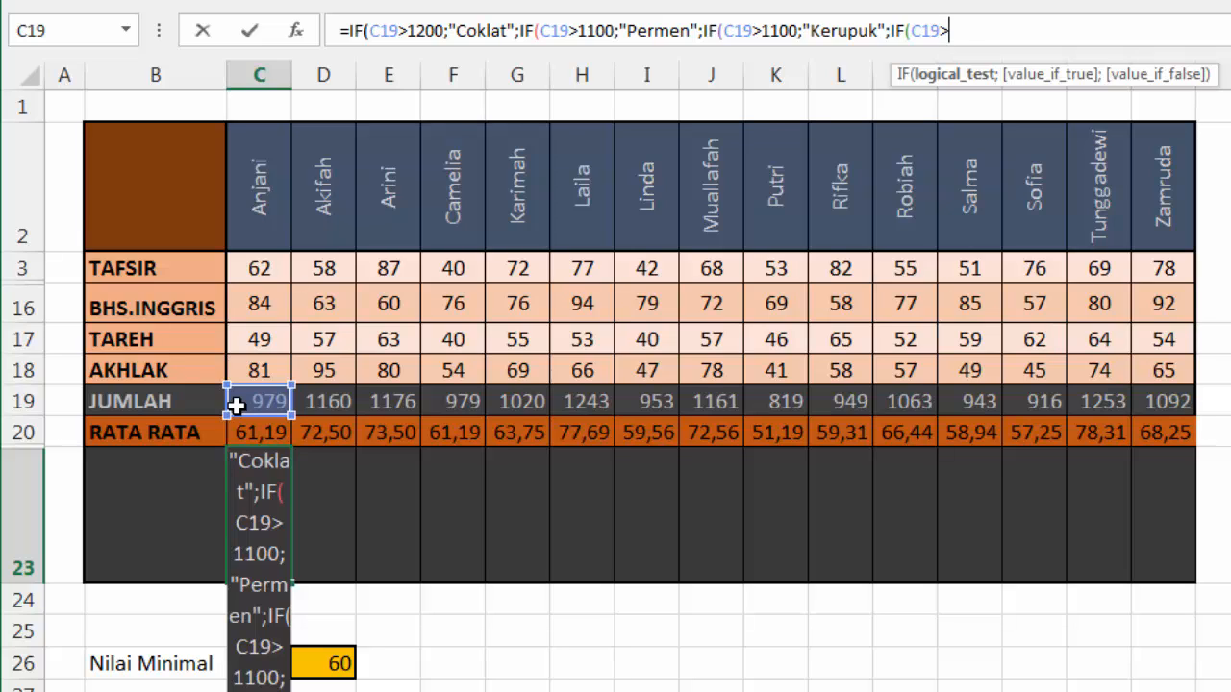
type("900")
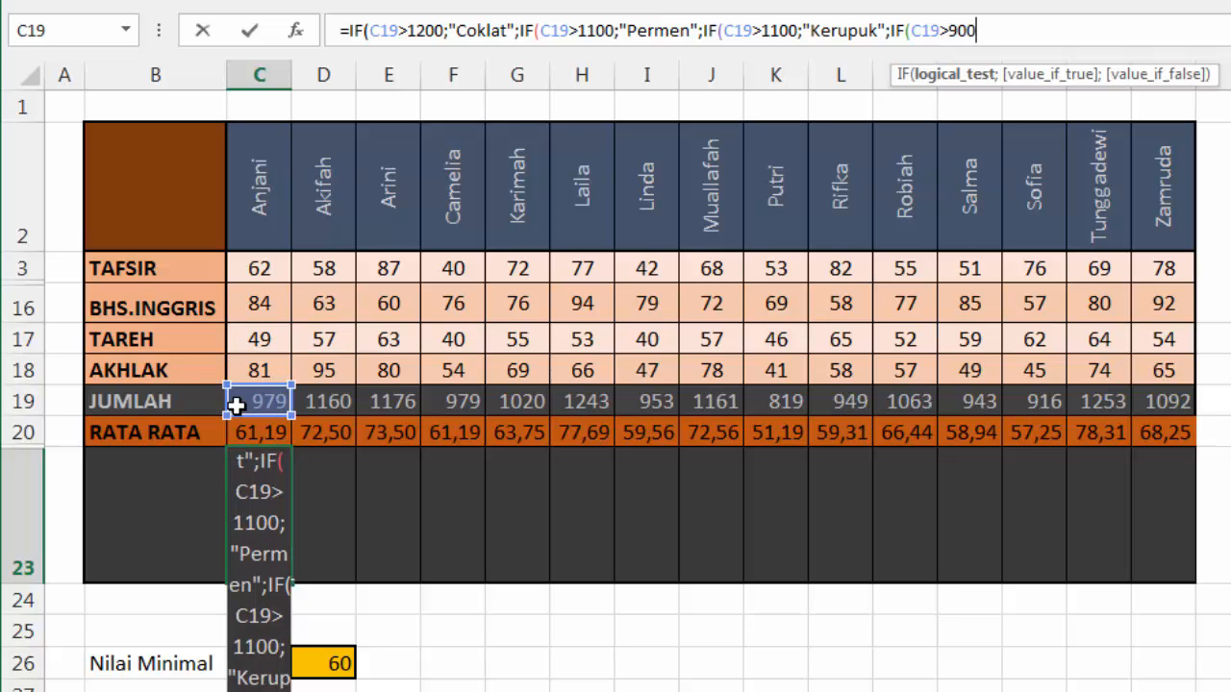
type(";")
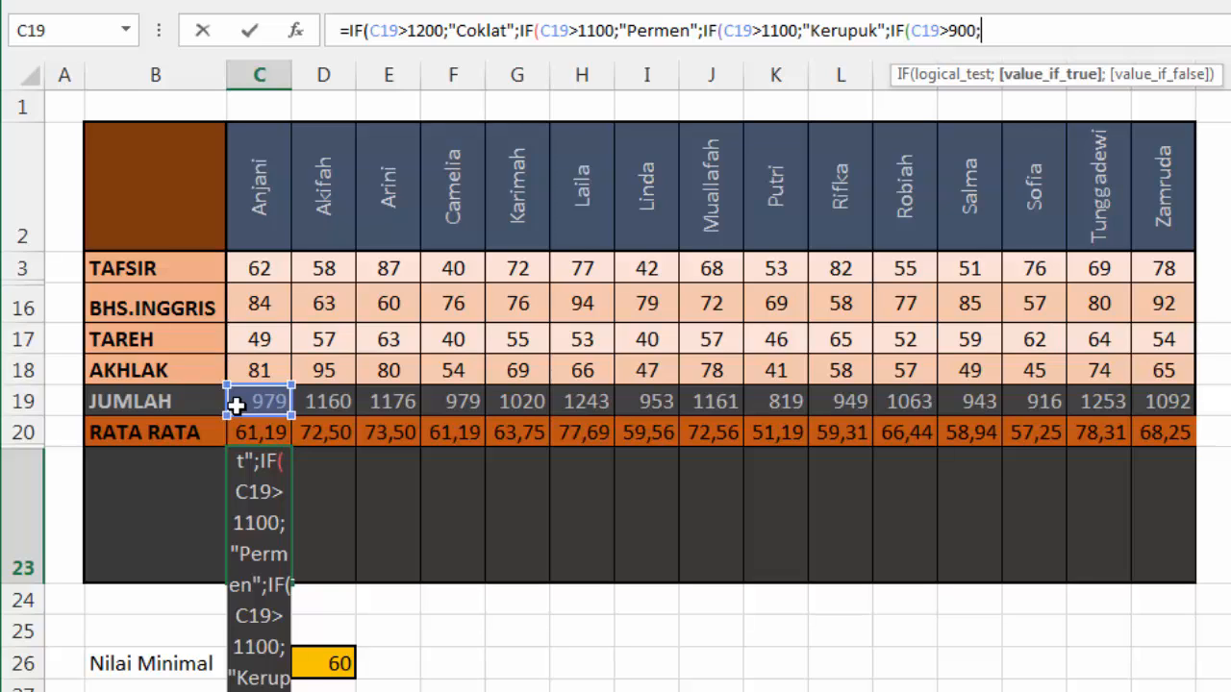
type("\"Bungkus")
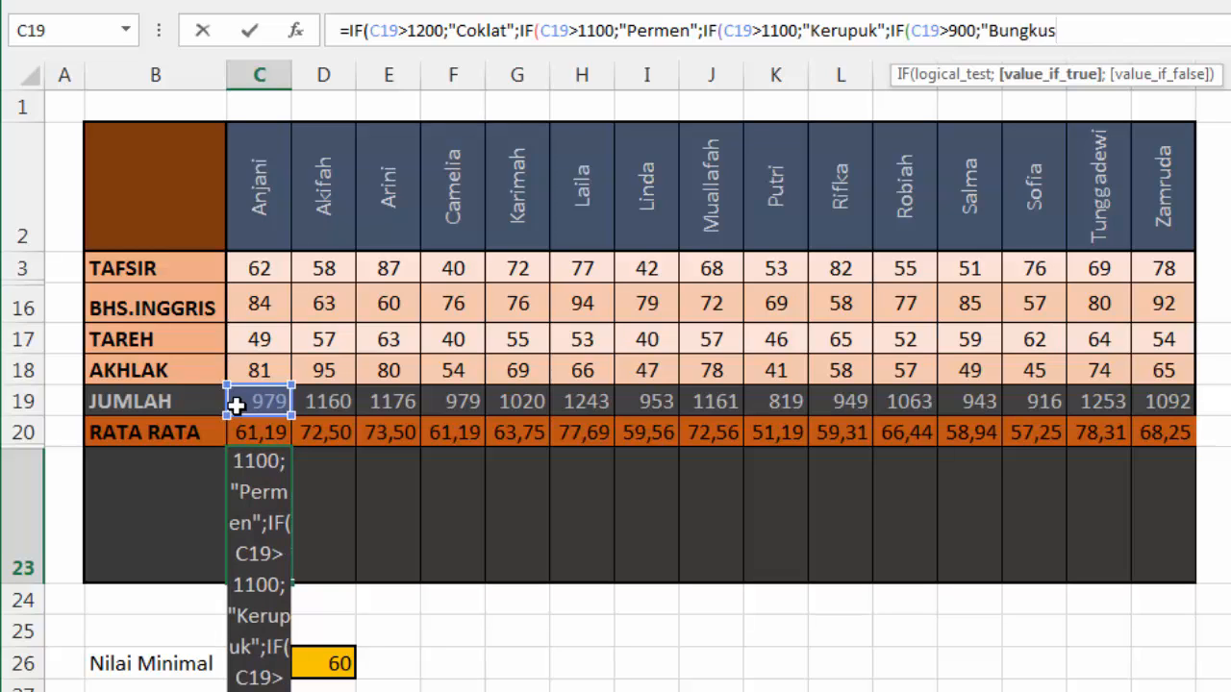
type(" Ker")
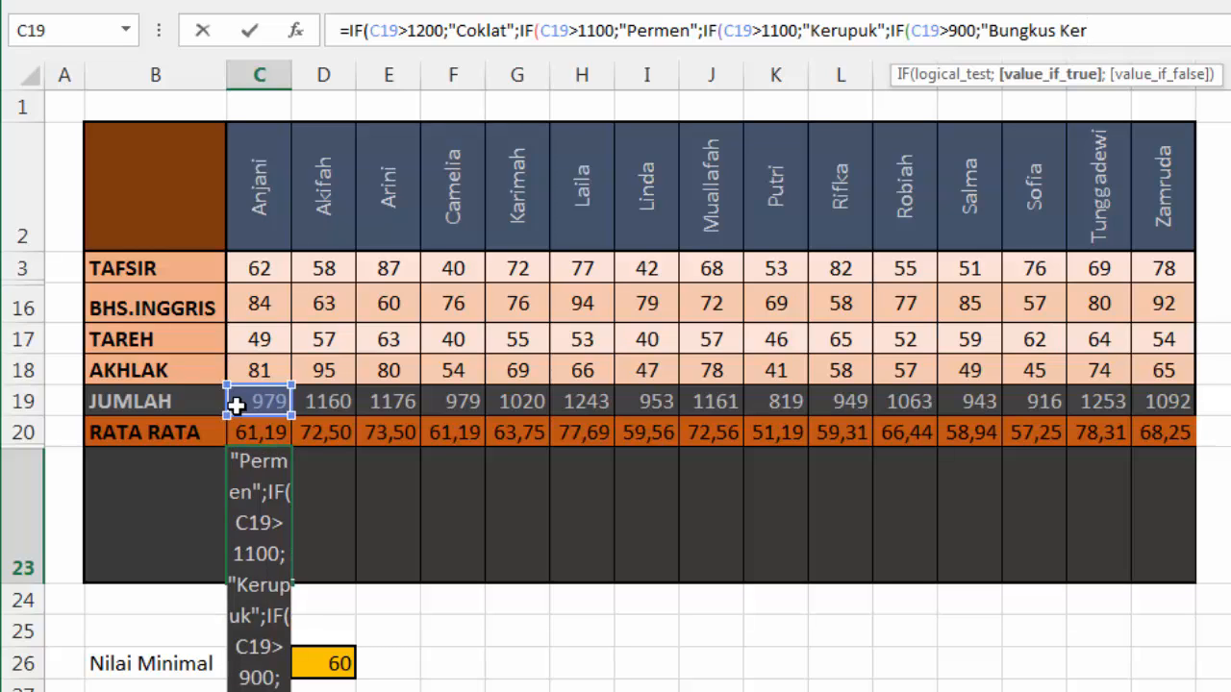
type("upu")
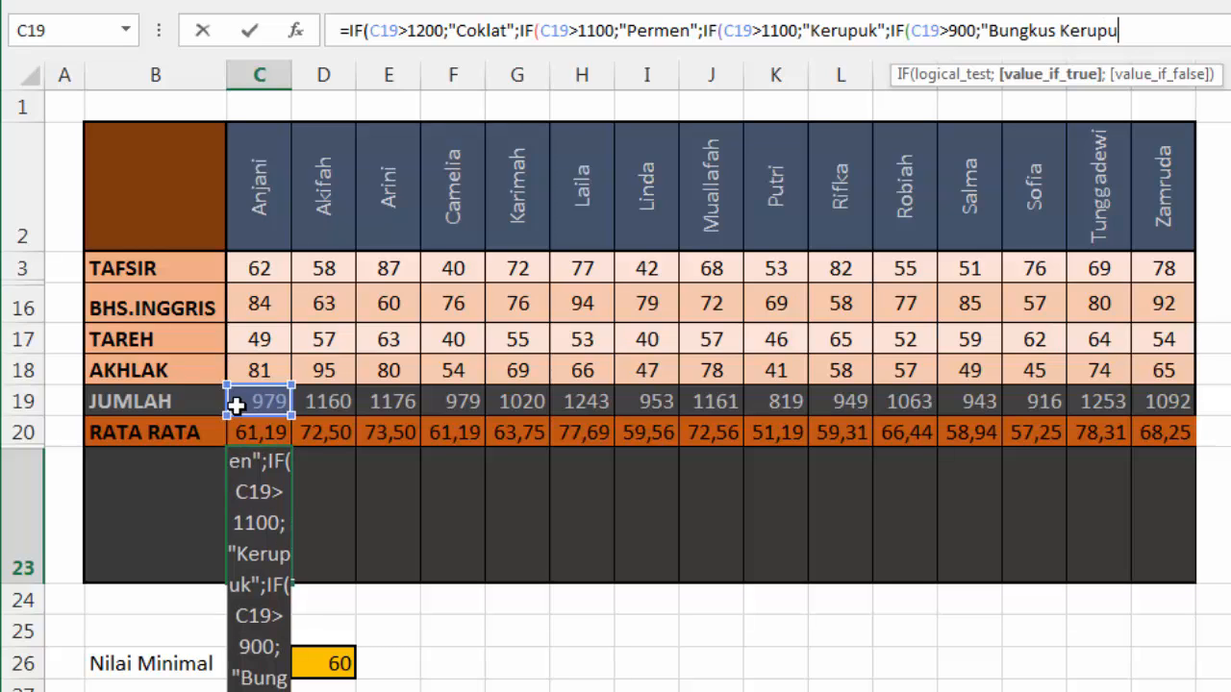
type("k\";")
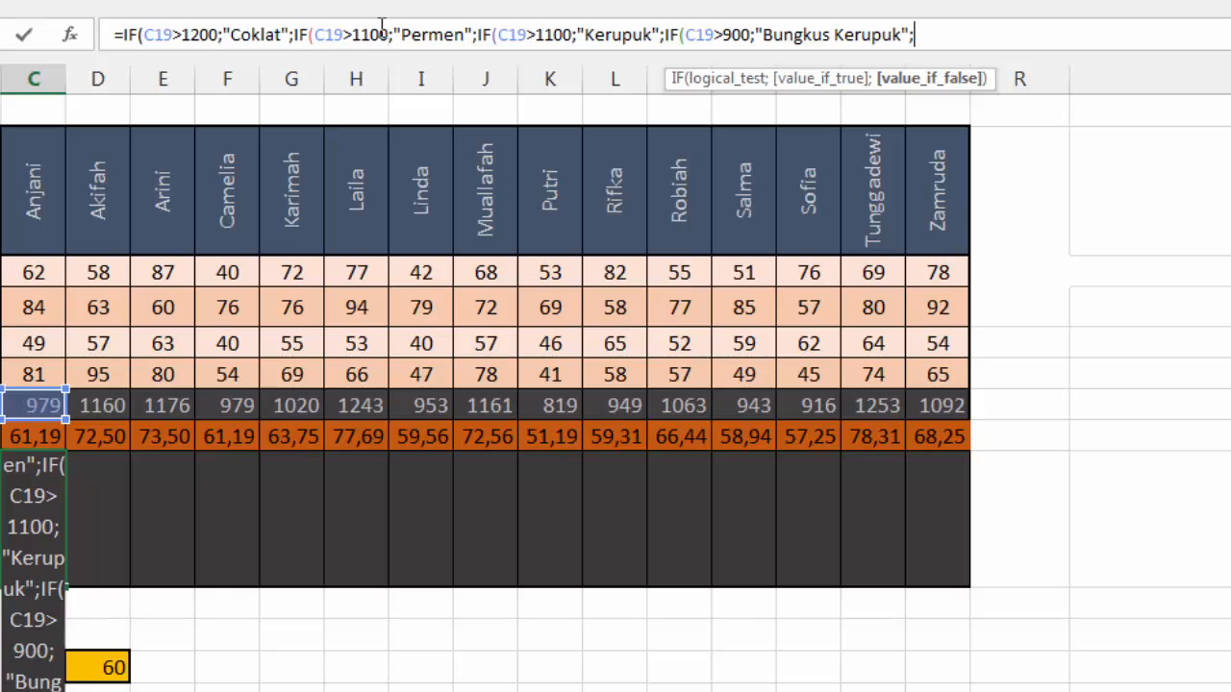
Correct the threshold of the "Kerupuk" condition in the C23 formula to 1000
left_click(554, 34)
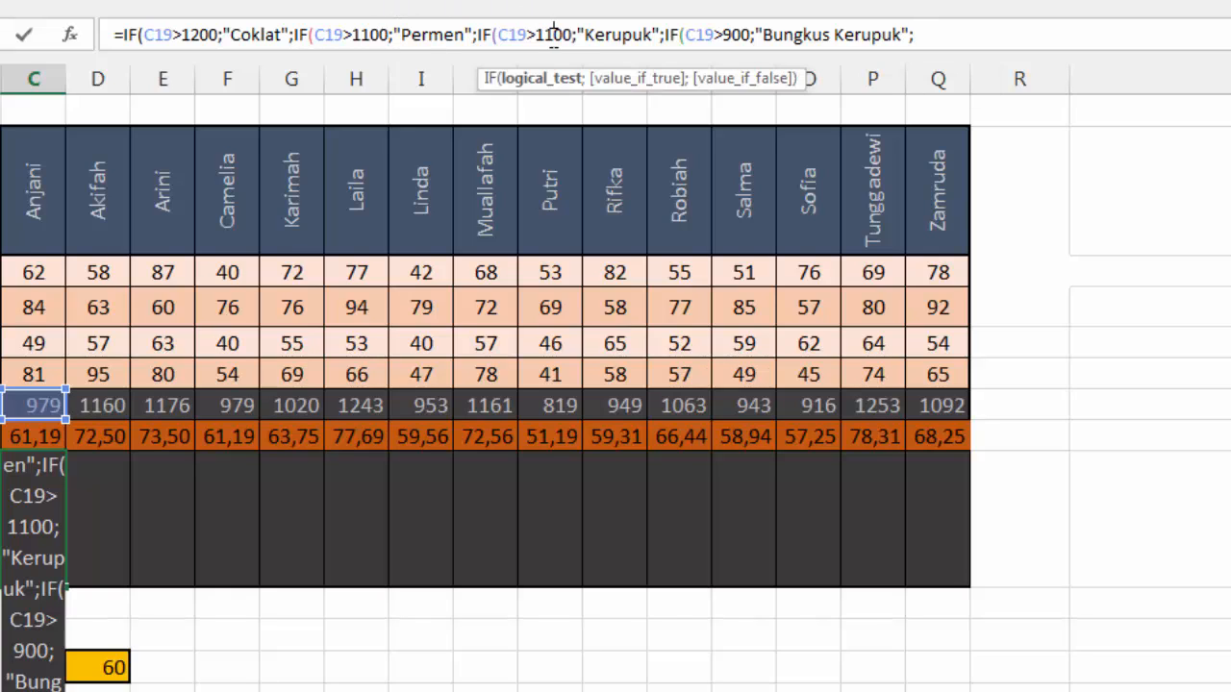
key("BackSpace")
type("0")
left_click(746, 33)
Add "Hanphone" as the final false result at the end of the C23 formula and close the innermost IF
left_click(921, 34)
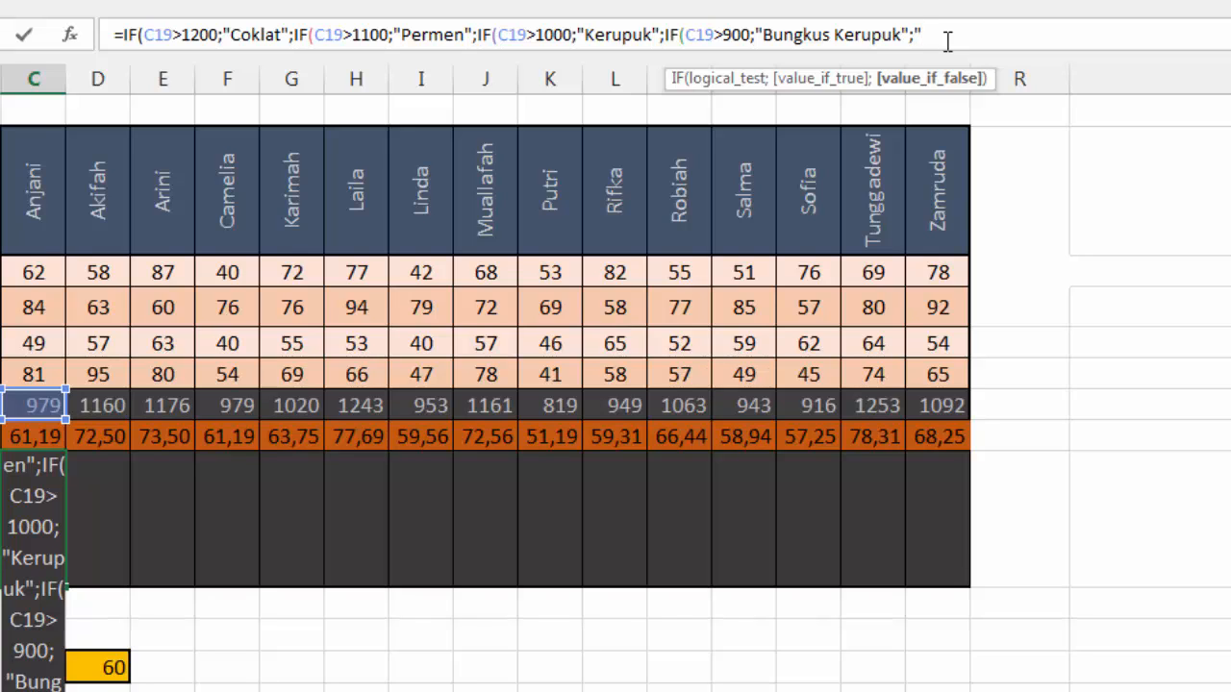
type("Handphone")
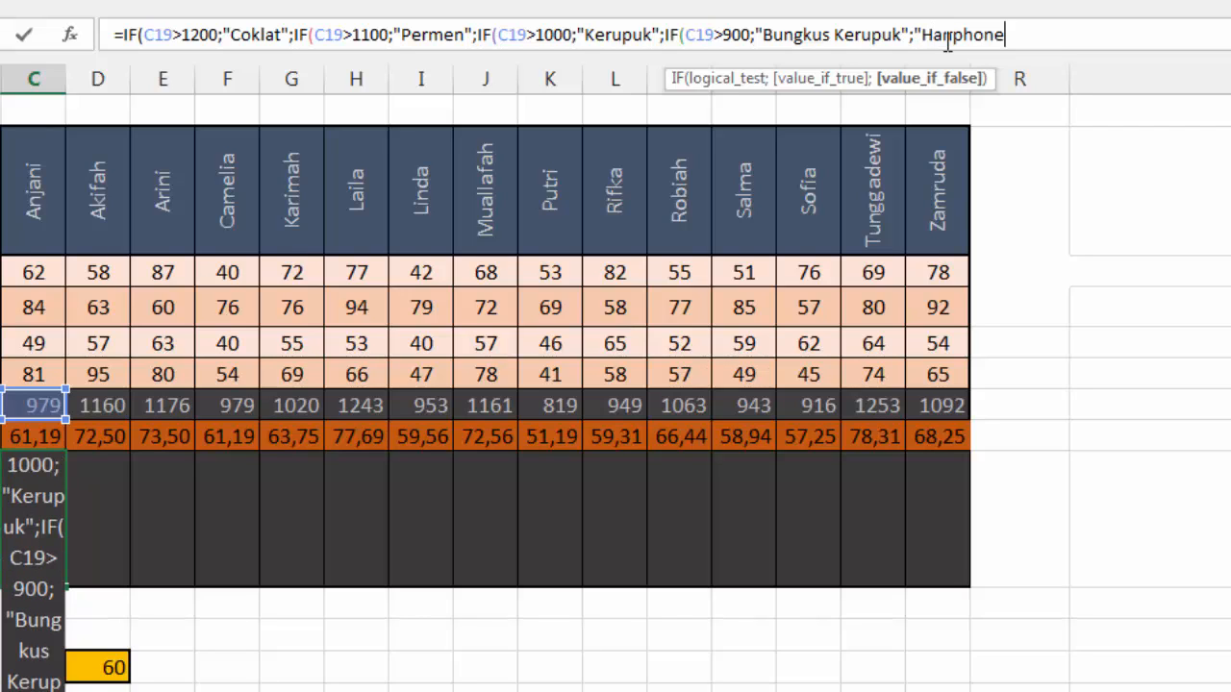
type("\"")
type(")")
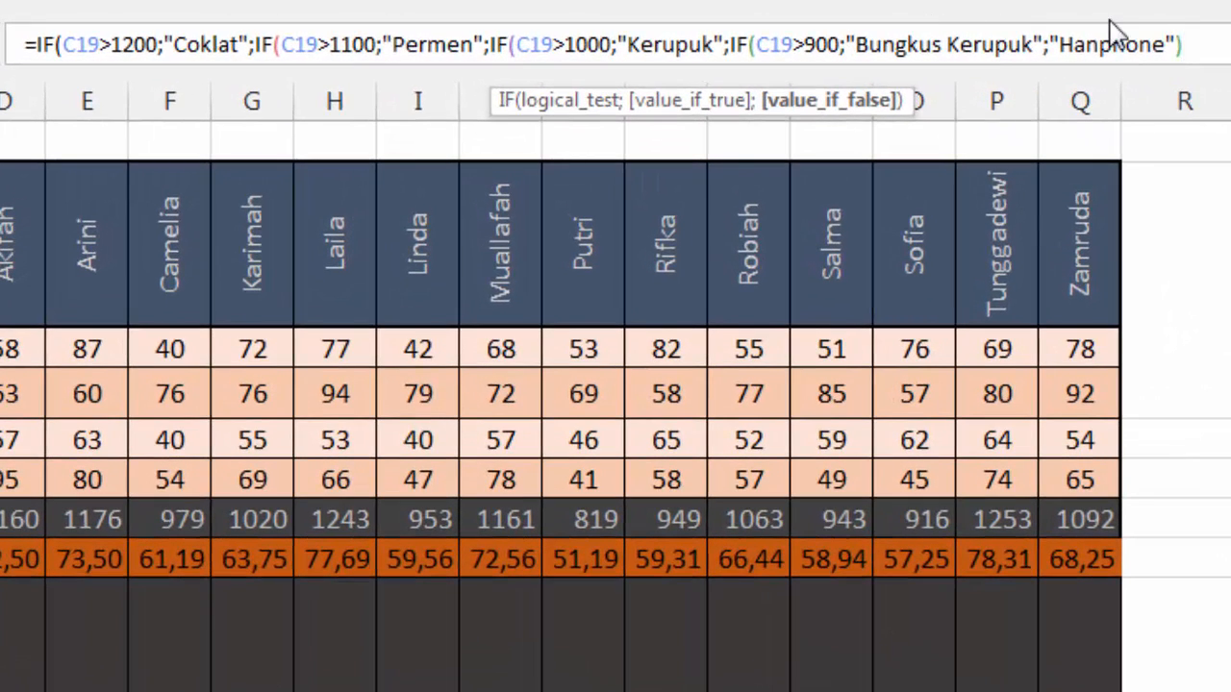
Close the three remaining IF functions with parentheses and enter the completed formula in C23
type(")")
key("ctrl+shift+u")
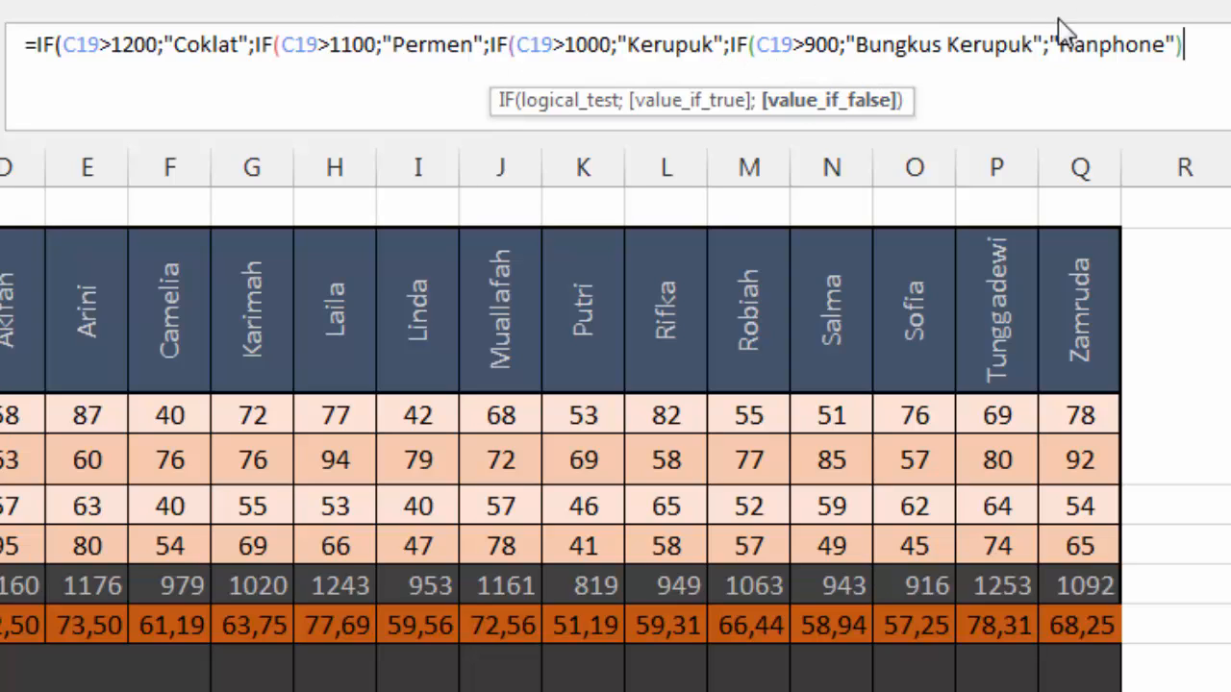
left_click(1192, 48)
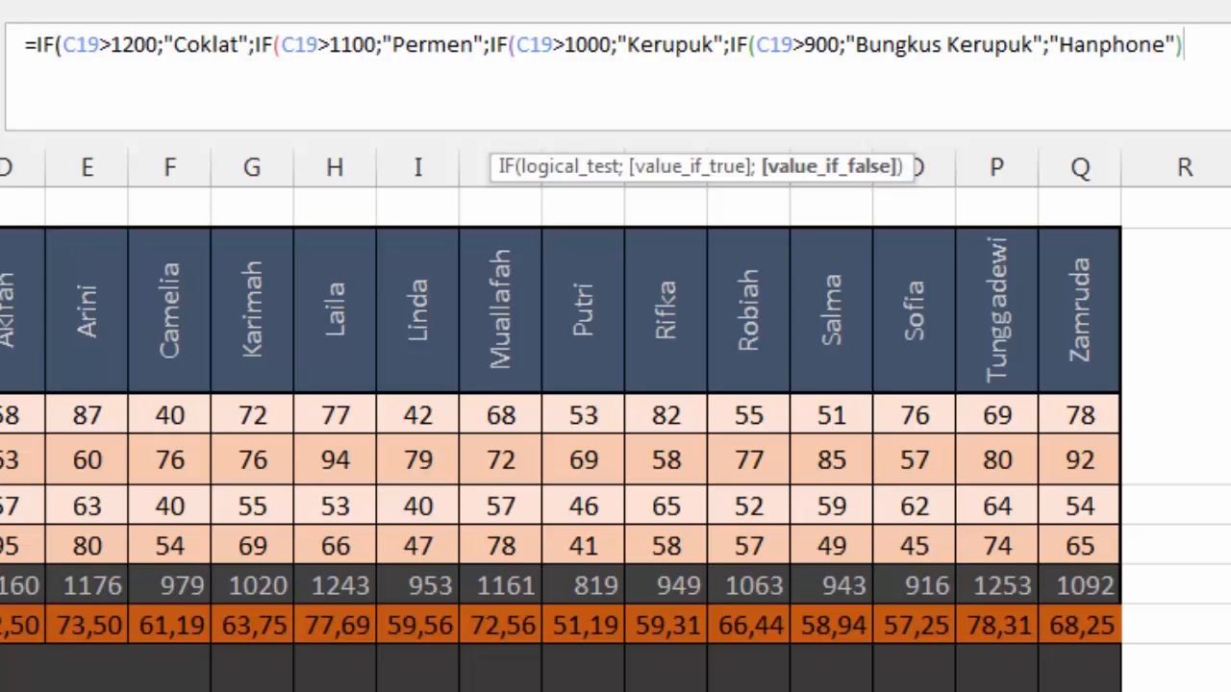
type("))")
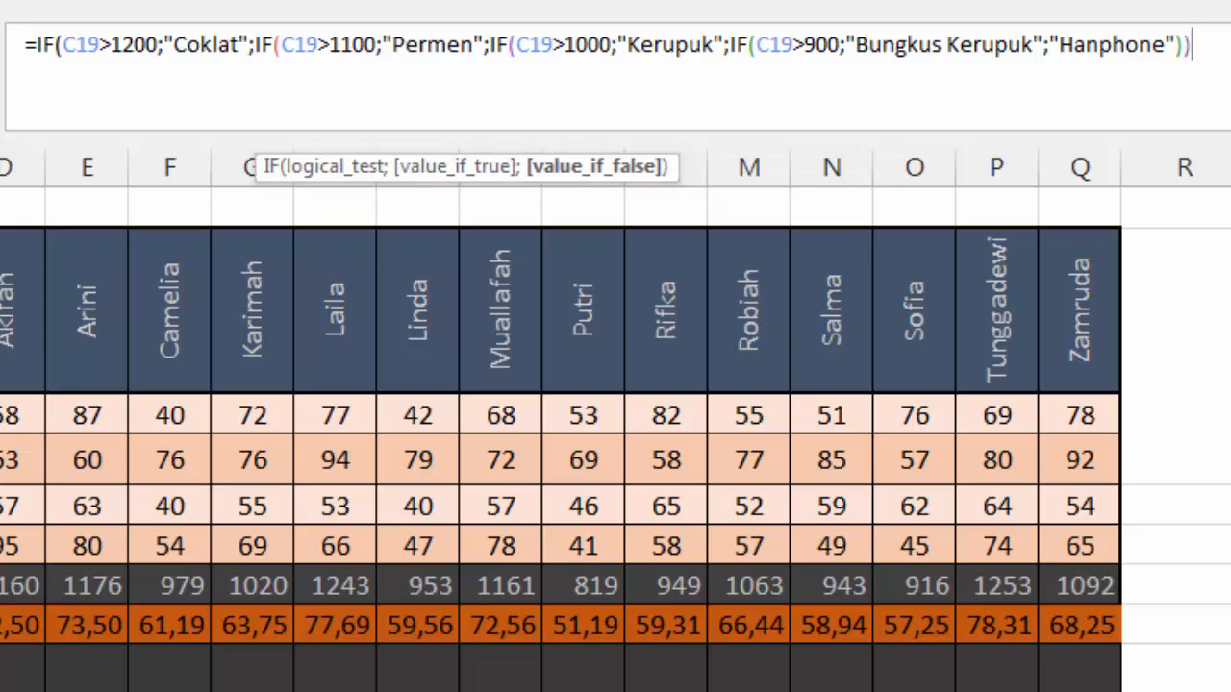
type(")")
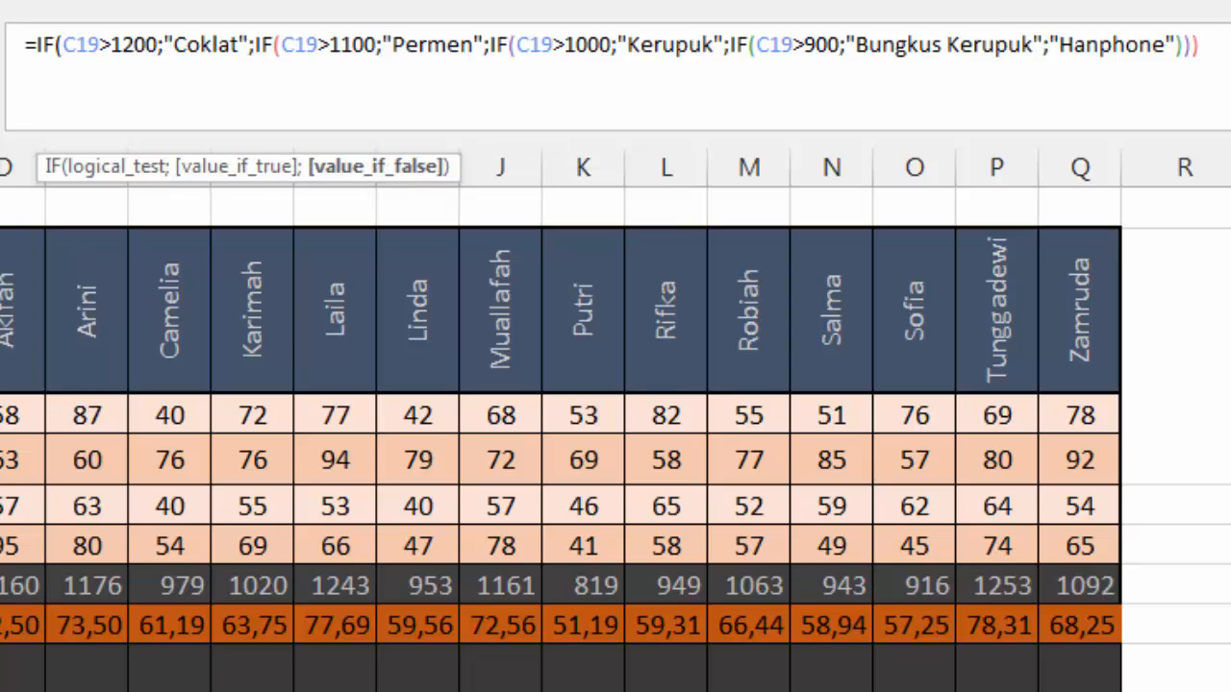
type(")")
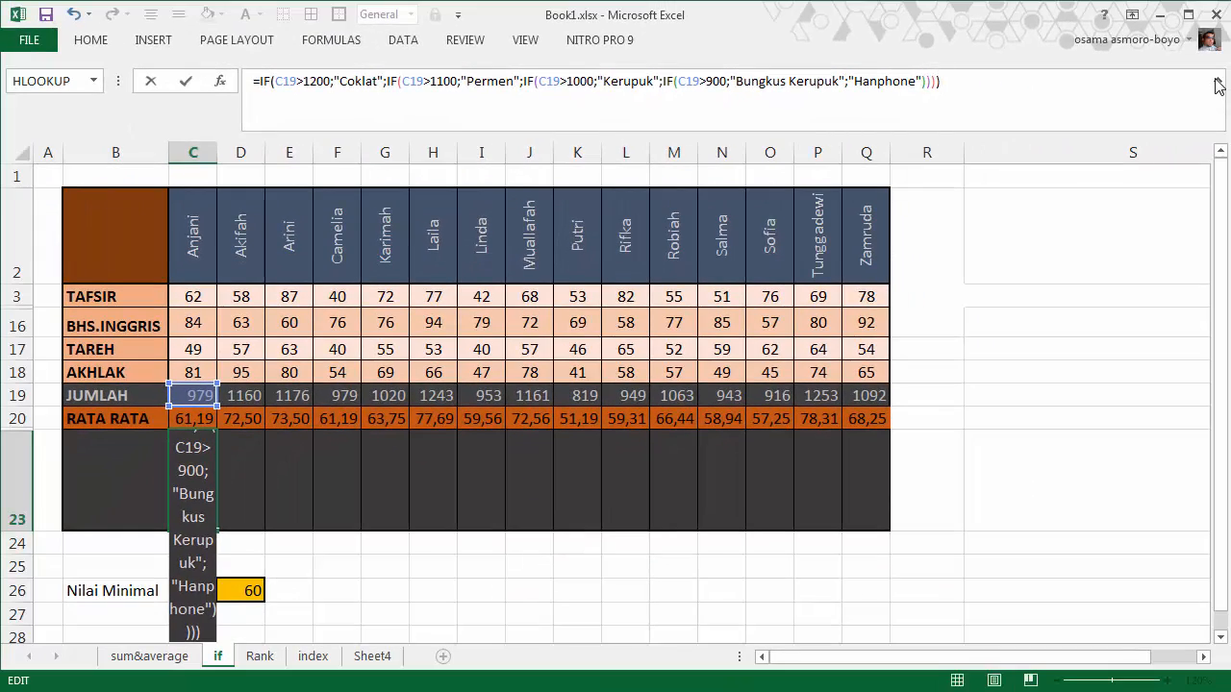
left_click(1219, 85)
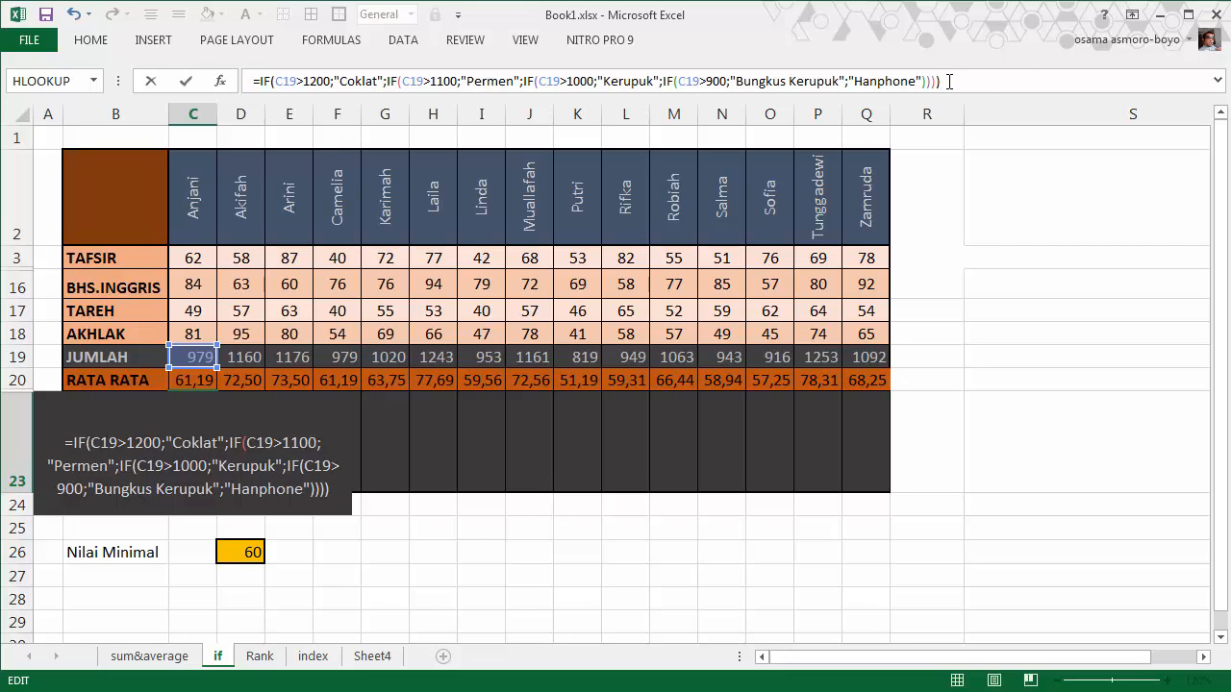
key("Return")
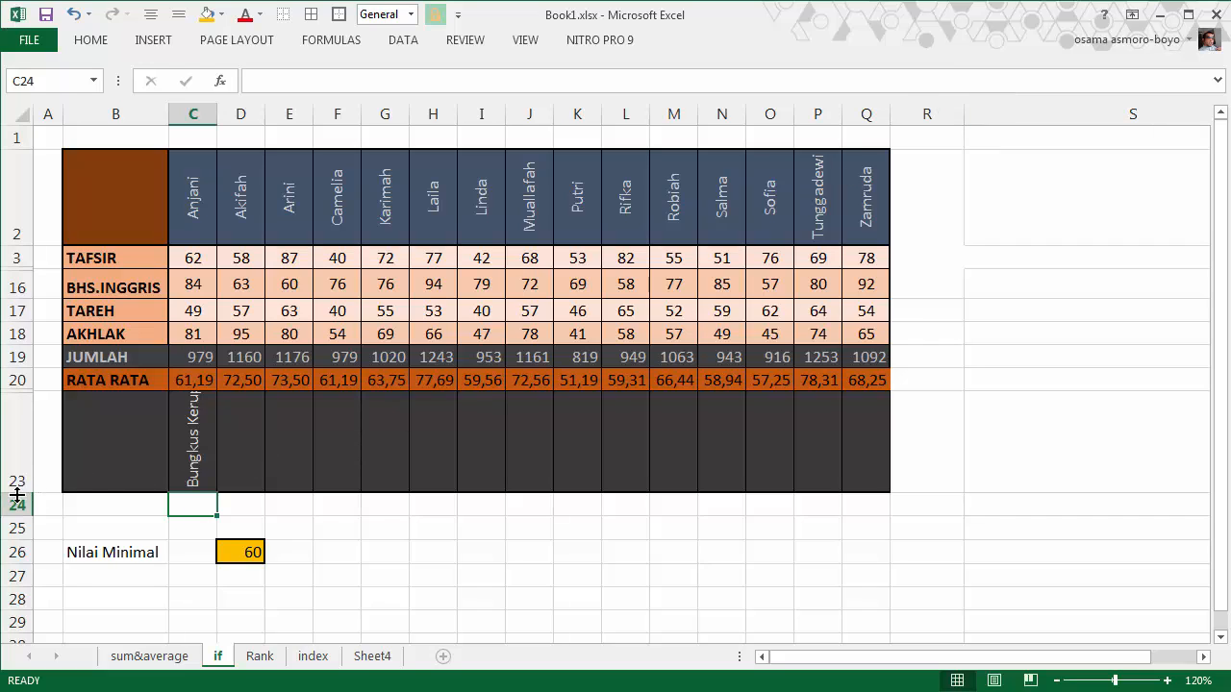
Enlarge the height of row 23 to fit the reward text and fill the C23 formula across to Q23
left_click_drag(16, 491, 6, 546)
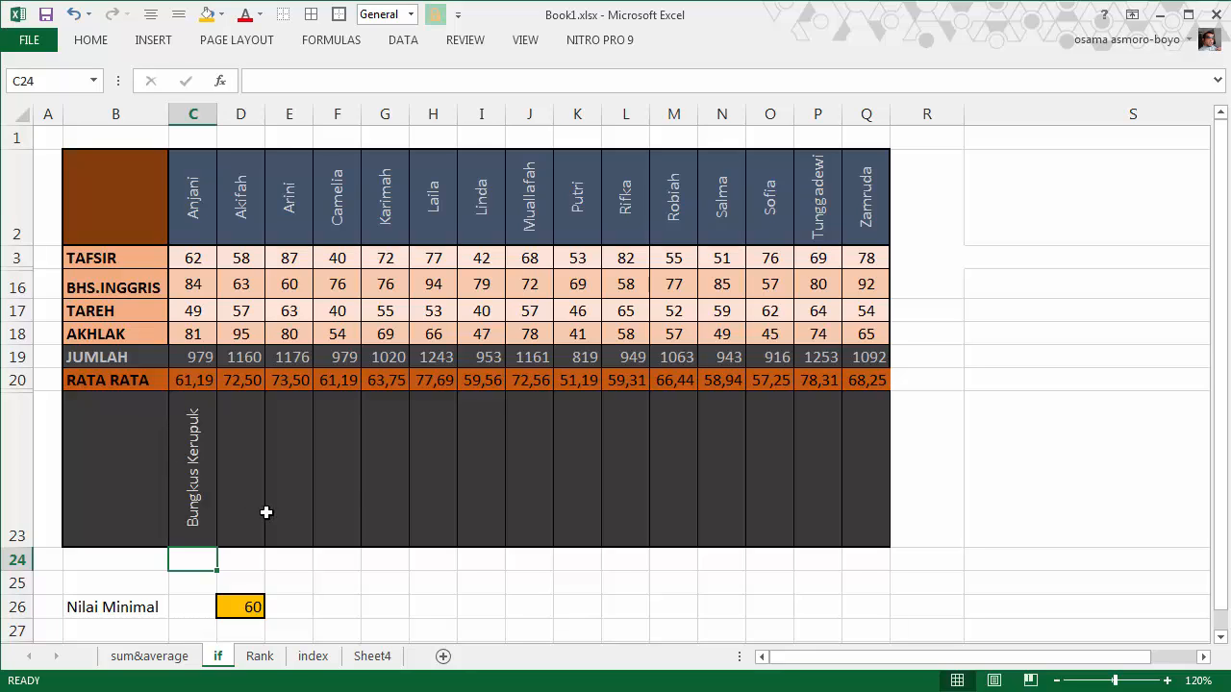
left_click(196, 488)
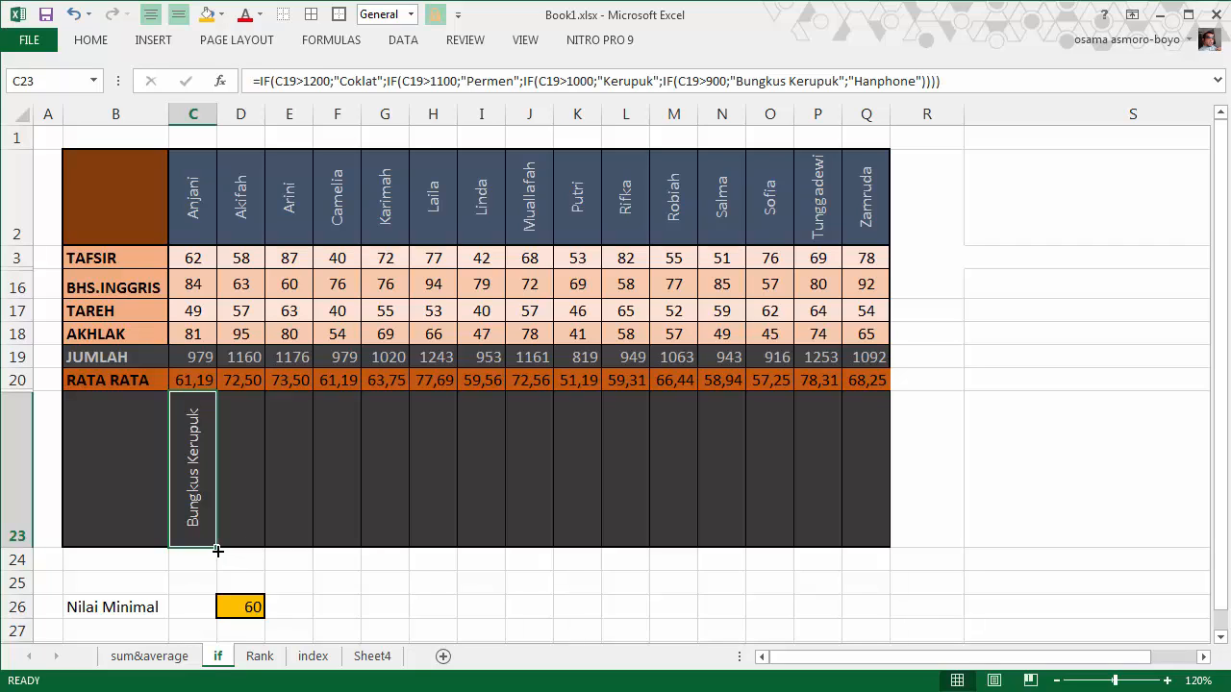
left_click_drag(218, 551, 892, 550)
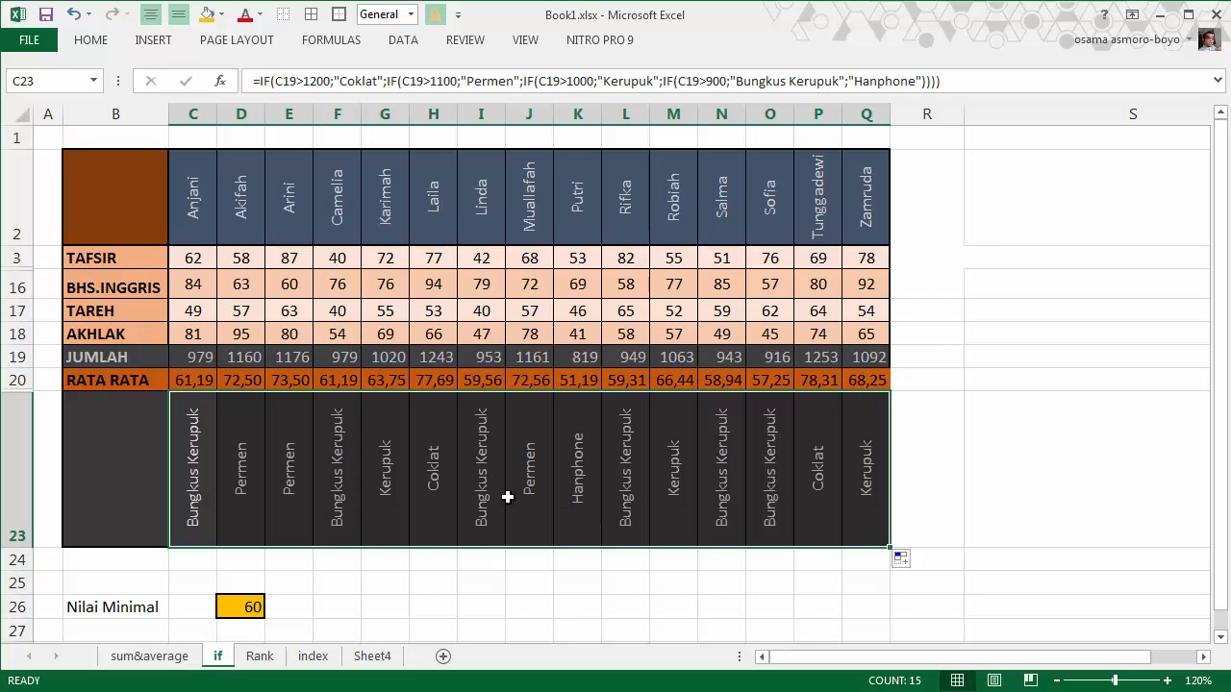
Check the copied reward formulas in L23, N23 and O23 and the scores in column K
left_click(637, 442)
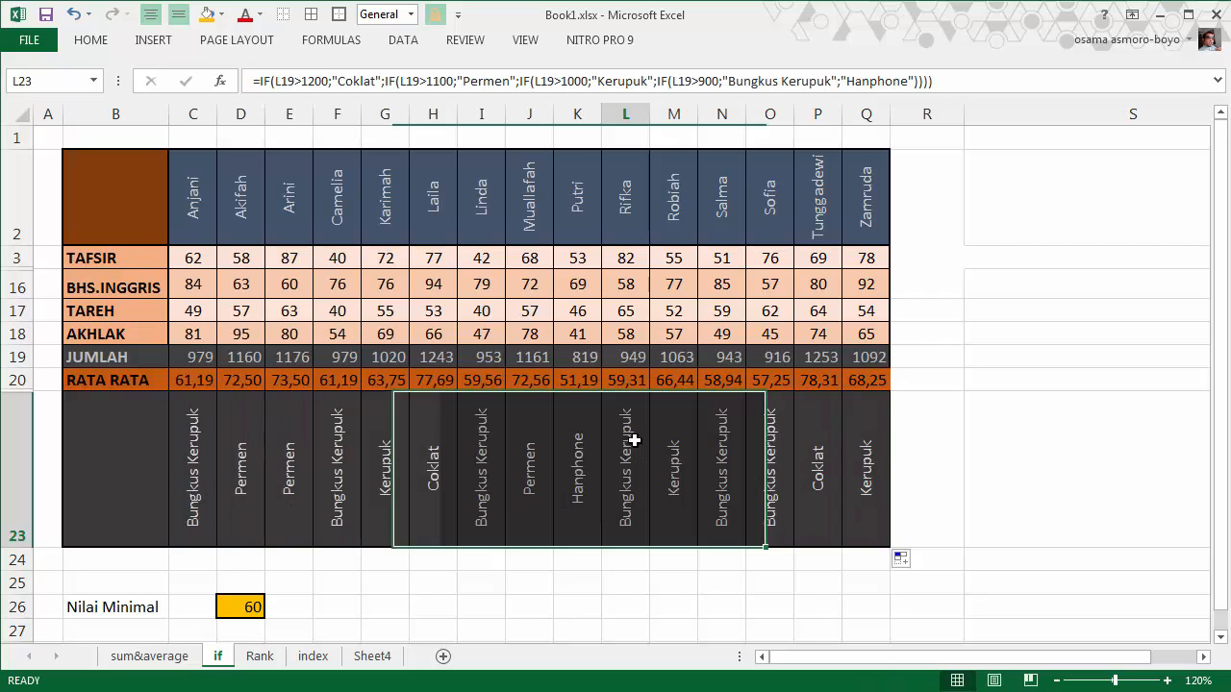
left_click(723, 464)
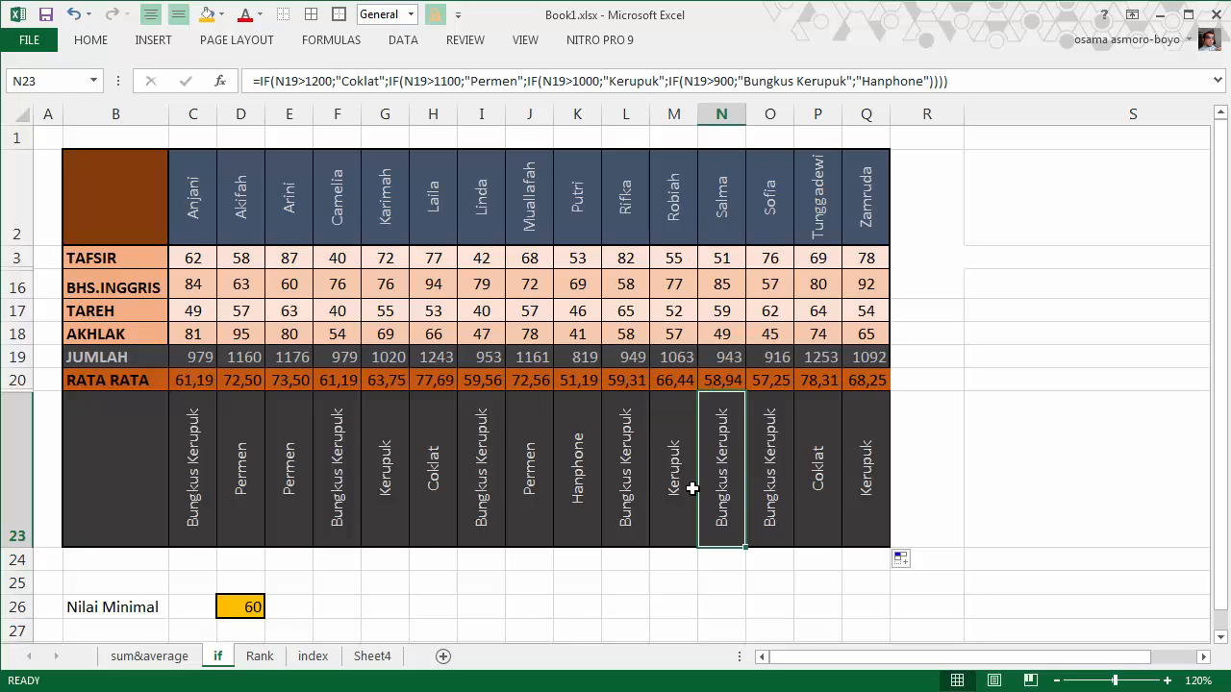
left_click(577, 113)
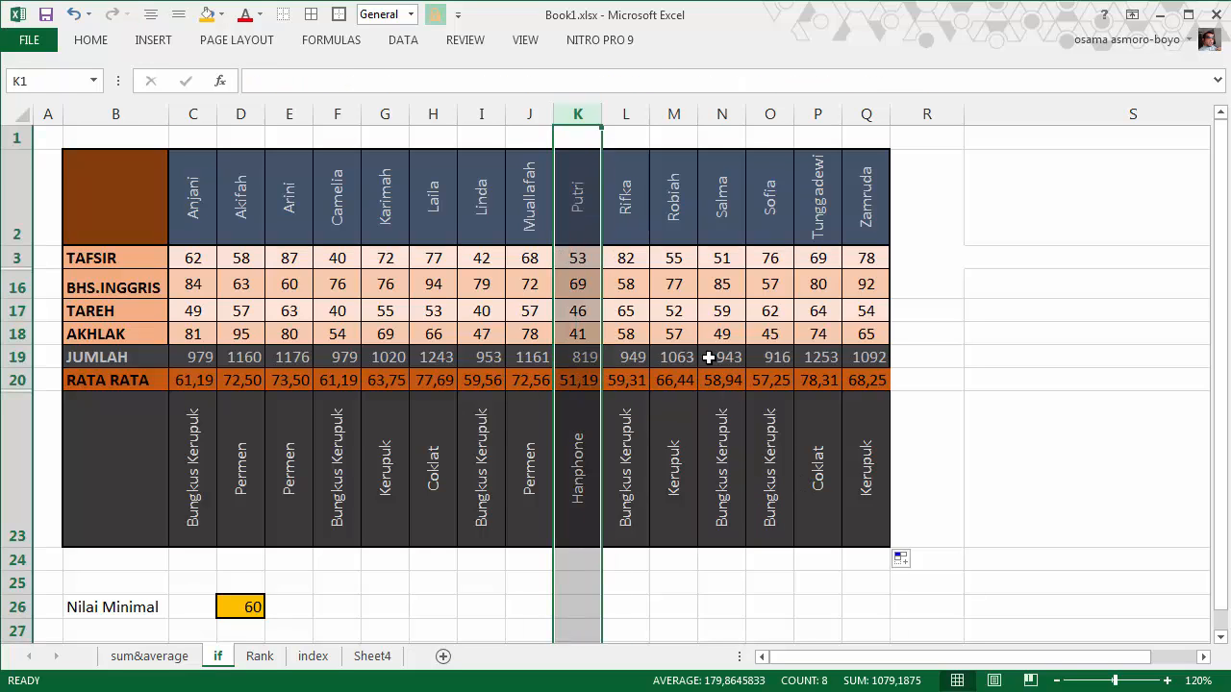
left_click(754, 468)
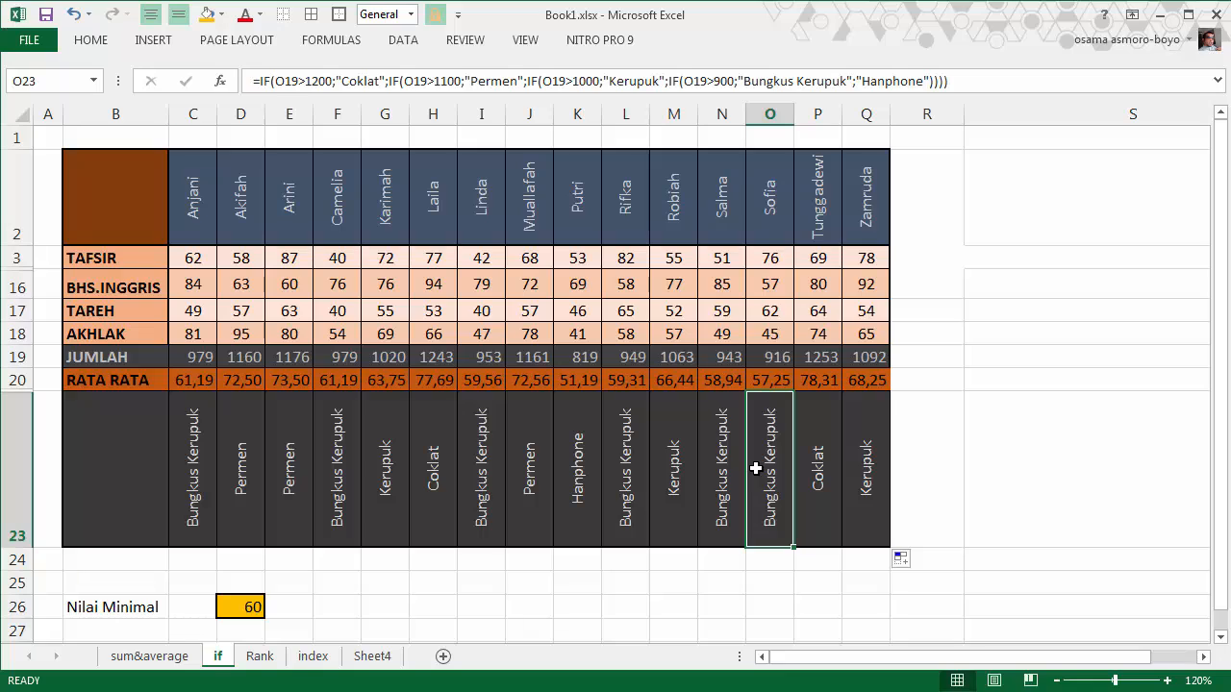